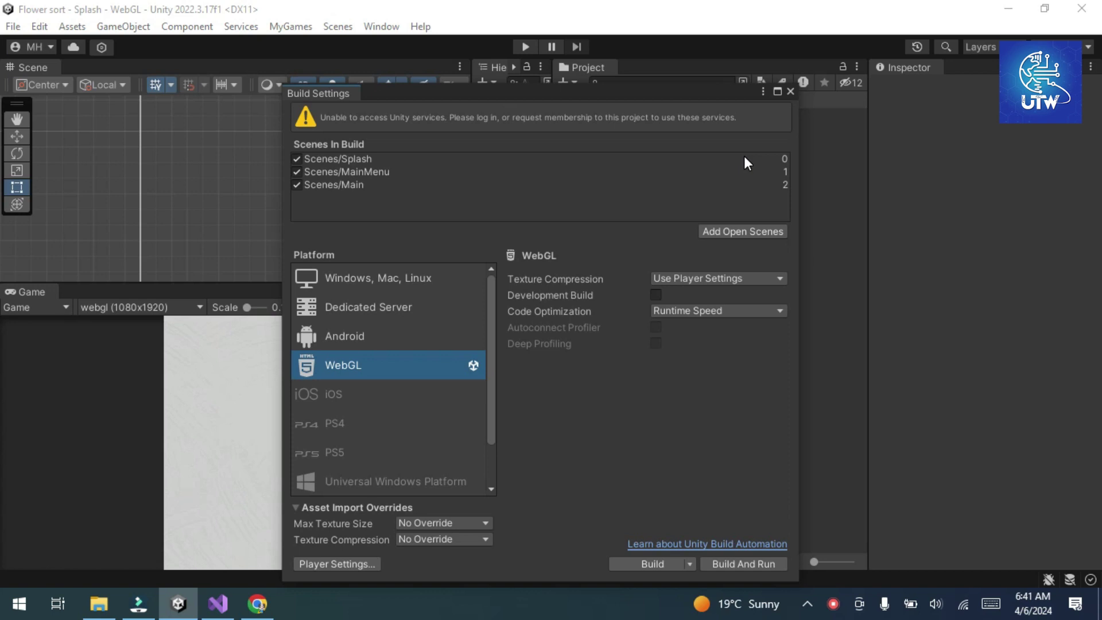
# Switch to Chrome, search for developer.gamepix and open GamePix's HTML5 Game Publishers page.
pyautogui.click(791, 92)
pyautogui.click(257, 603)
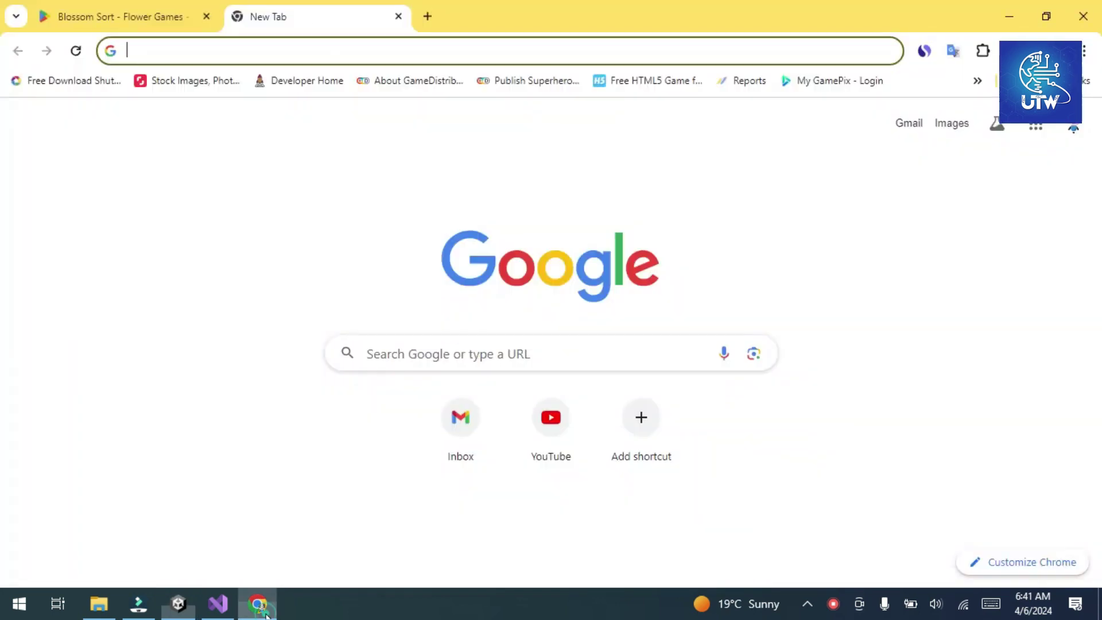
pyautogui.click(249, 56)
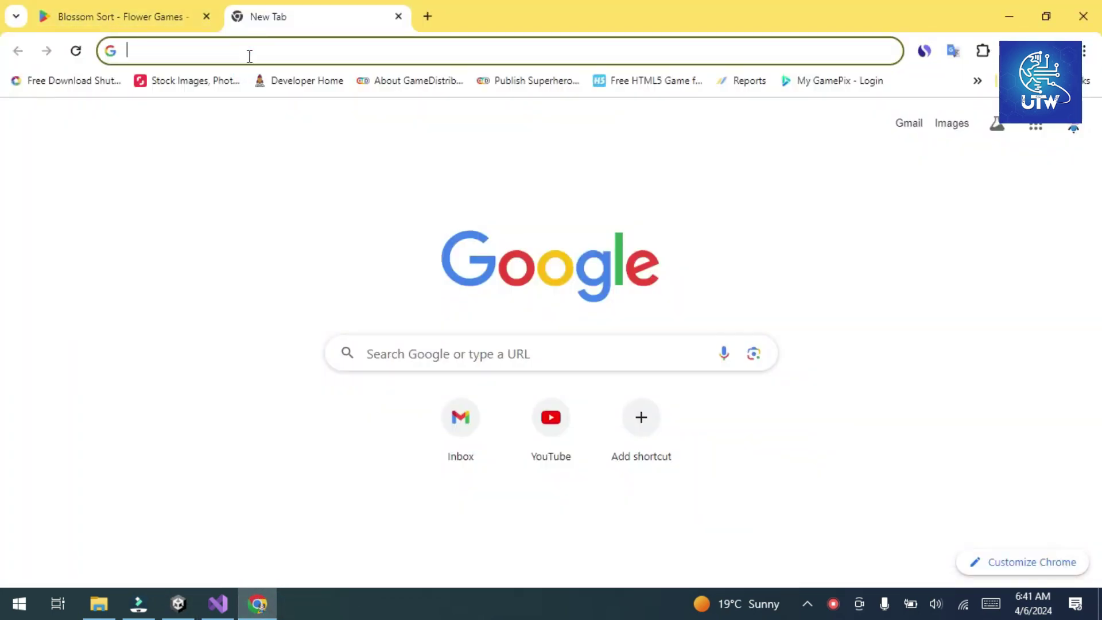
pyautogui.write('dev')
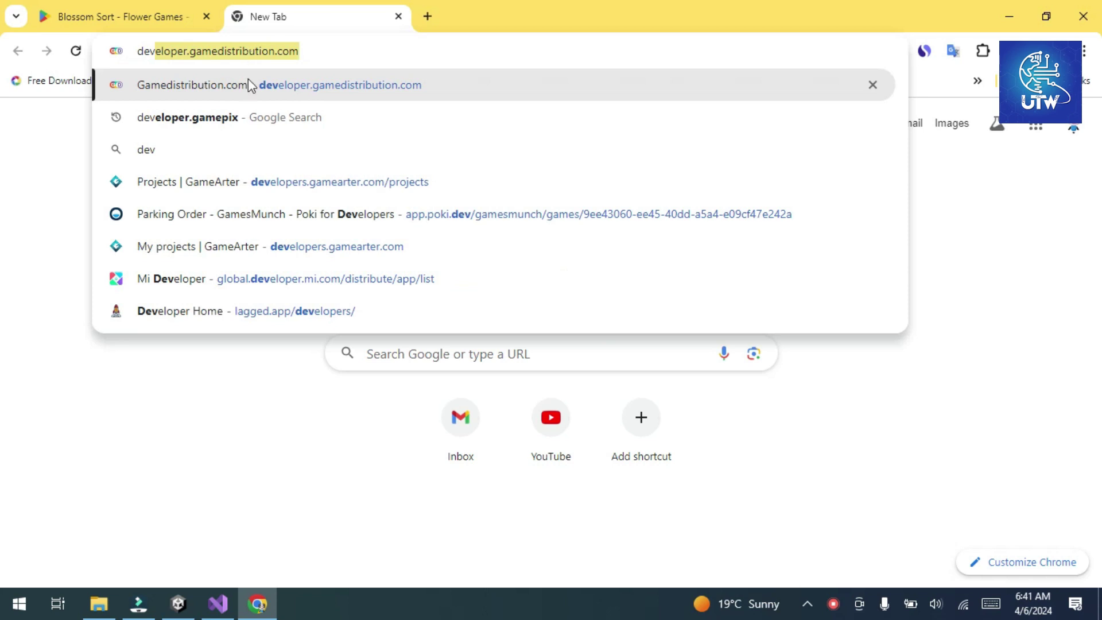
pyautogui.click(248, 117)
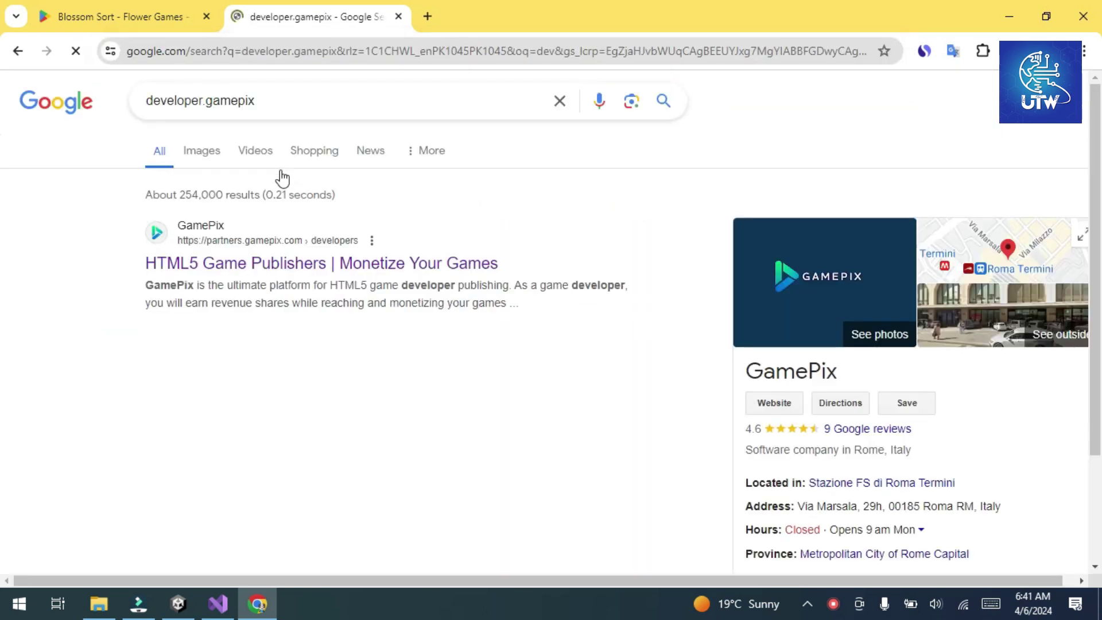
pyautogui.click(246, 266)
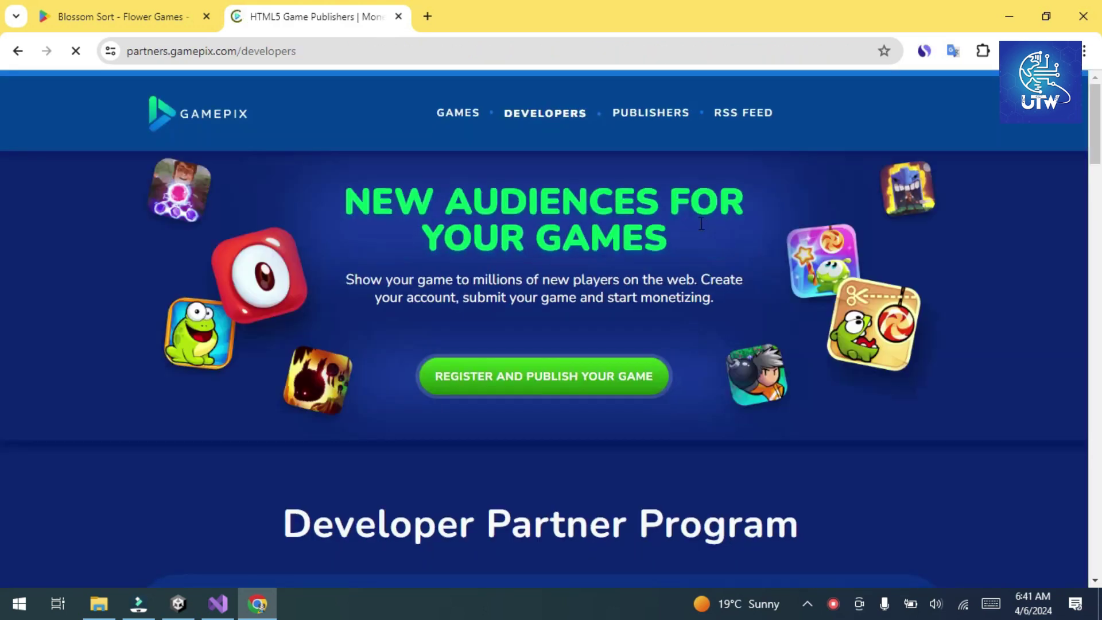
# Open the GamePix developer login and close the HTML5 Game Publishers page.
pyautogui.moveTo(470, 122)
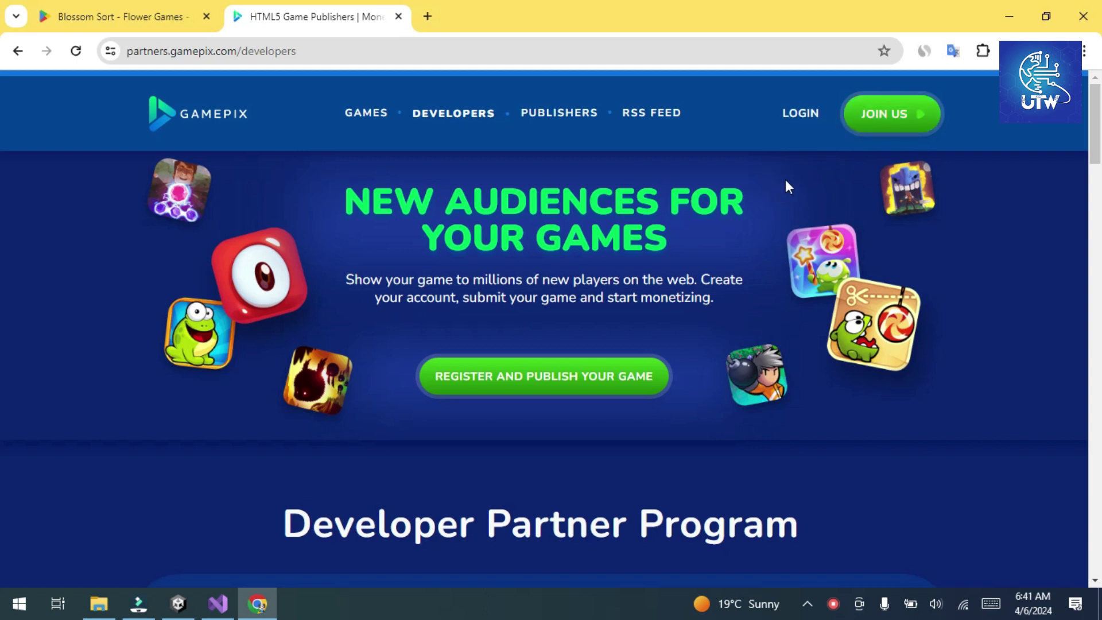
pyautogui.click(801, 114)
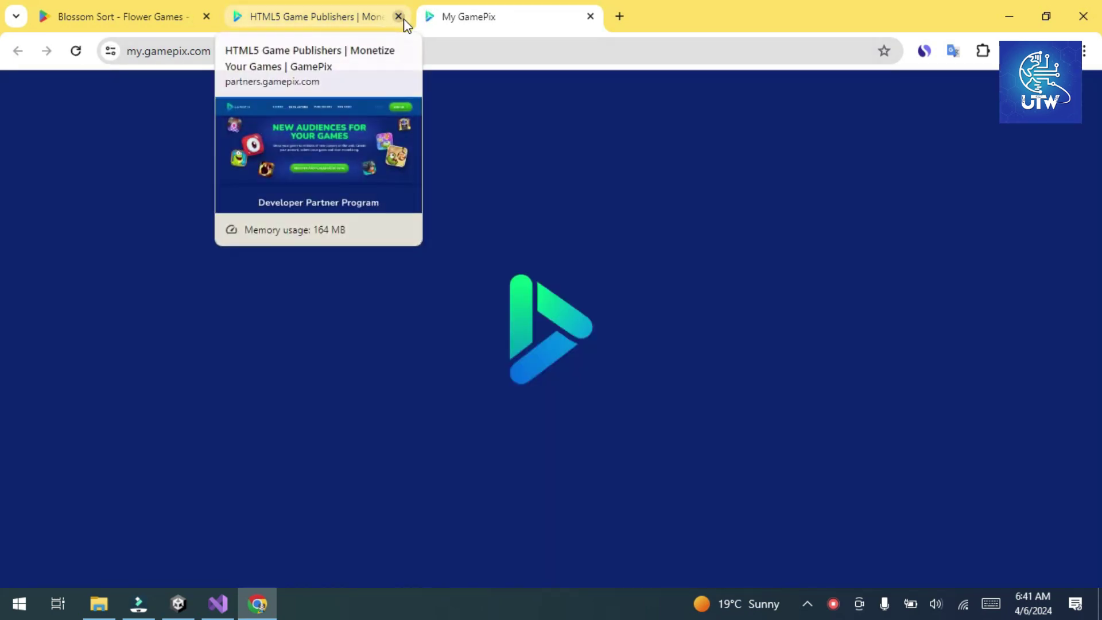
pyautogui.click(401, 17)
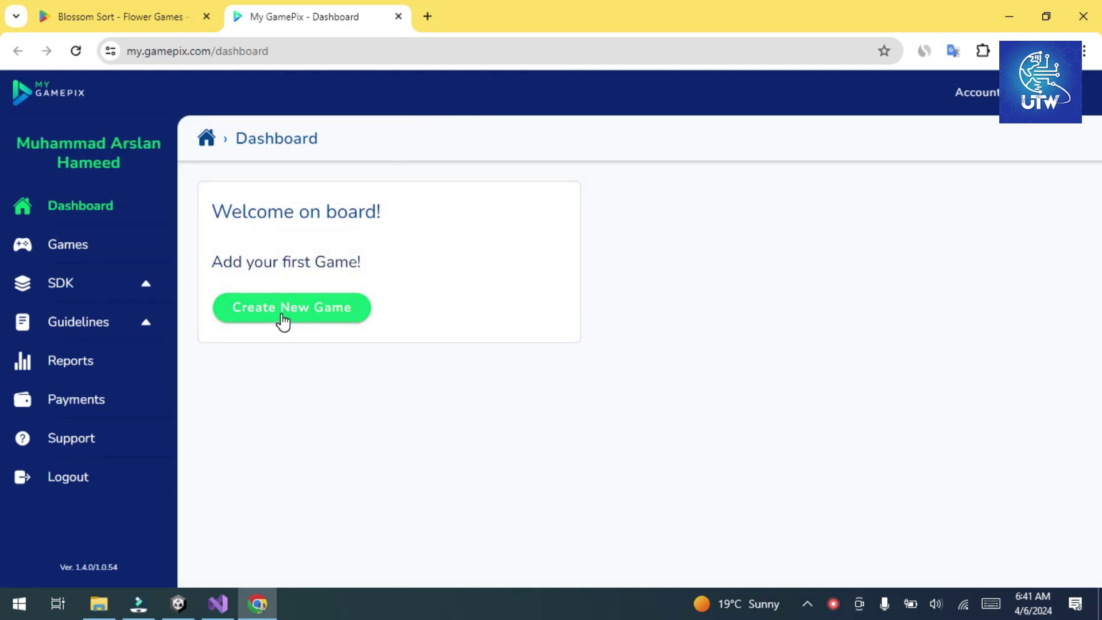
# Start creating a new game and title it "Blossom Sort - Flower Games", copied from the game's Google Play listing.
pyautogui.click(284, 313)
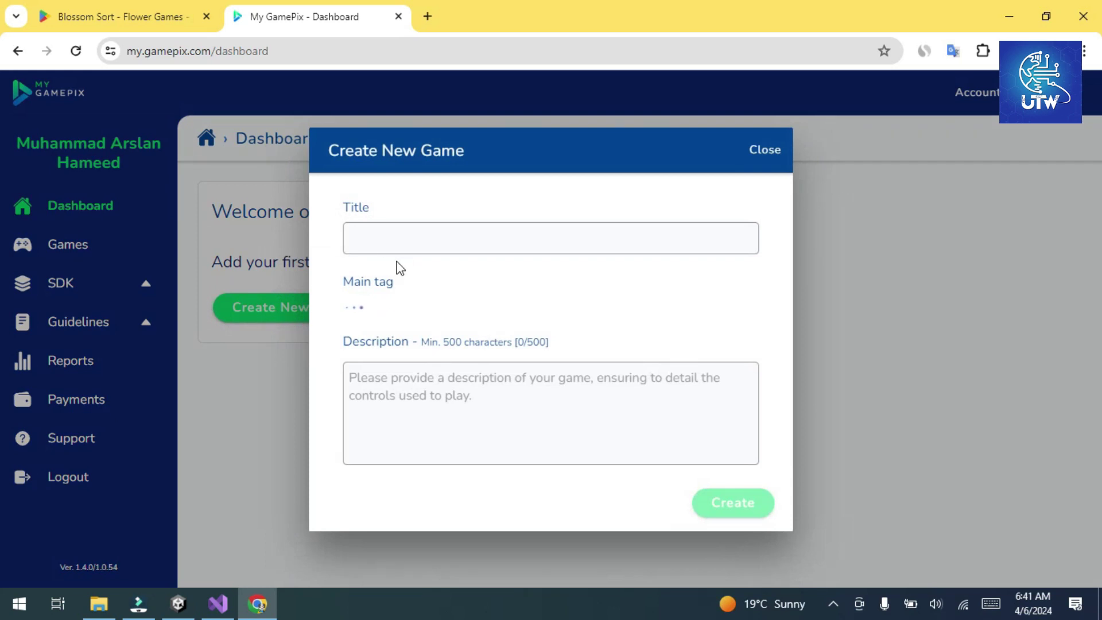
pyautogui.click(104, 16)
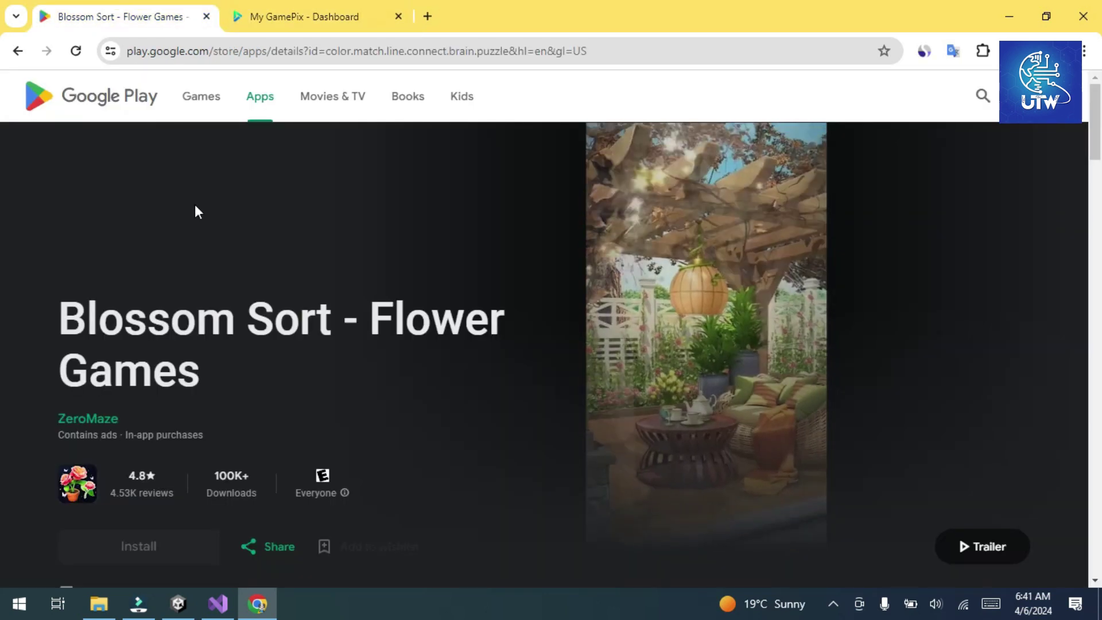
pyautogui.moveTo(219, 377); pyautogui.dragTo(56, 325)
pyautogui.hotkey('ctrl', 'c')
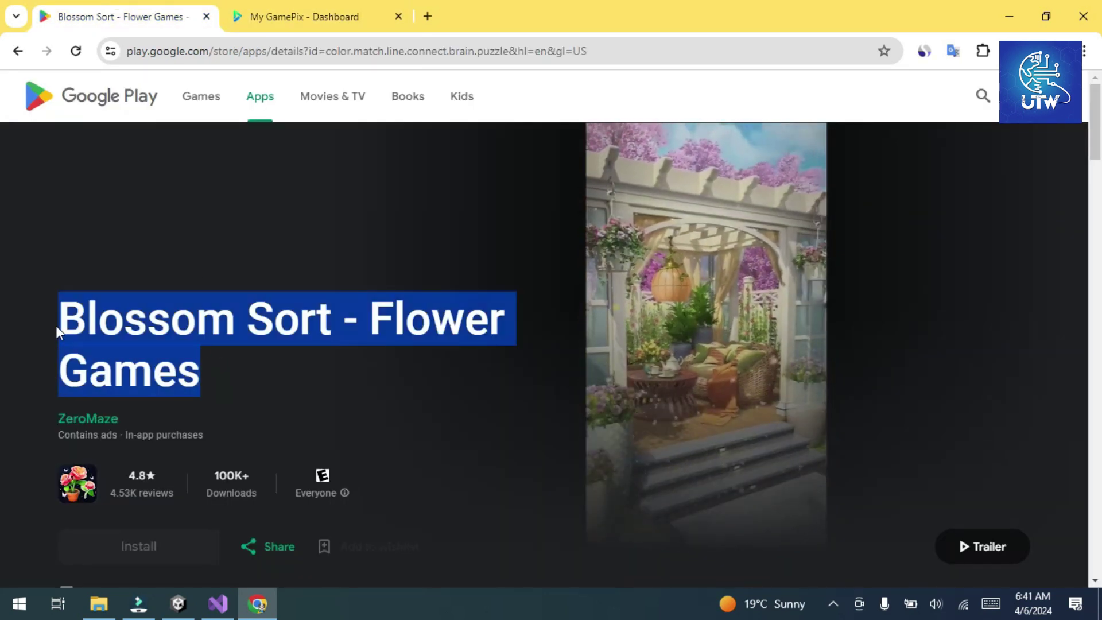
pyautogui.click(288, 17)
pyautogui.click(460, 236)
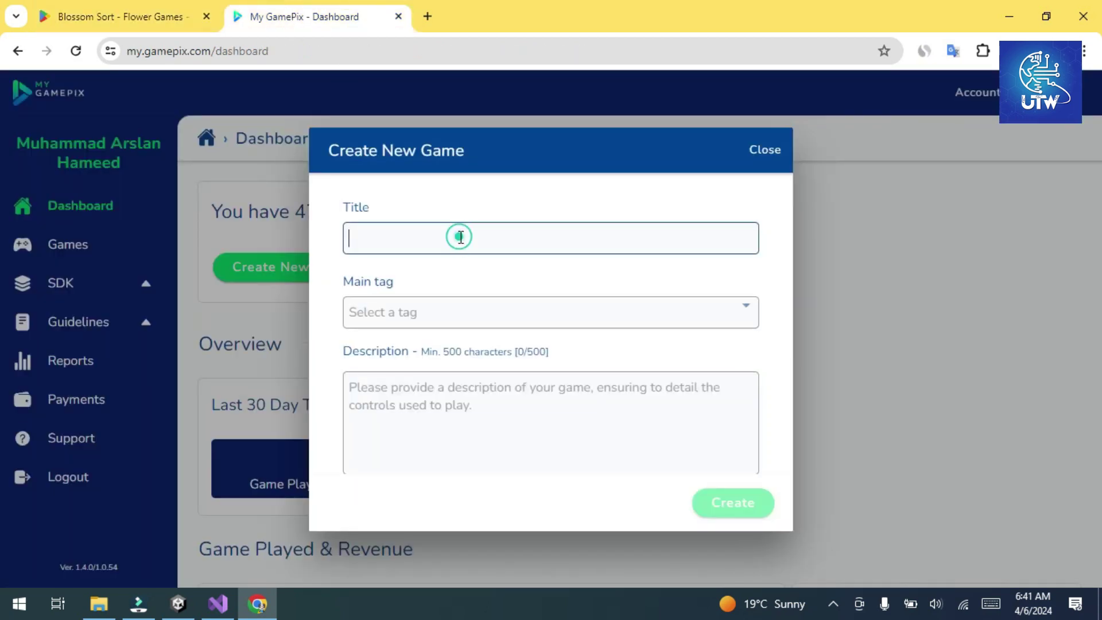
pyautogui.hotkey('ctrl', 'v')
# Set the new game's main tag to crazy.
pyautogui.click(472, 322)
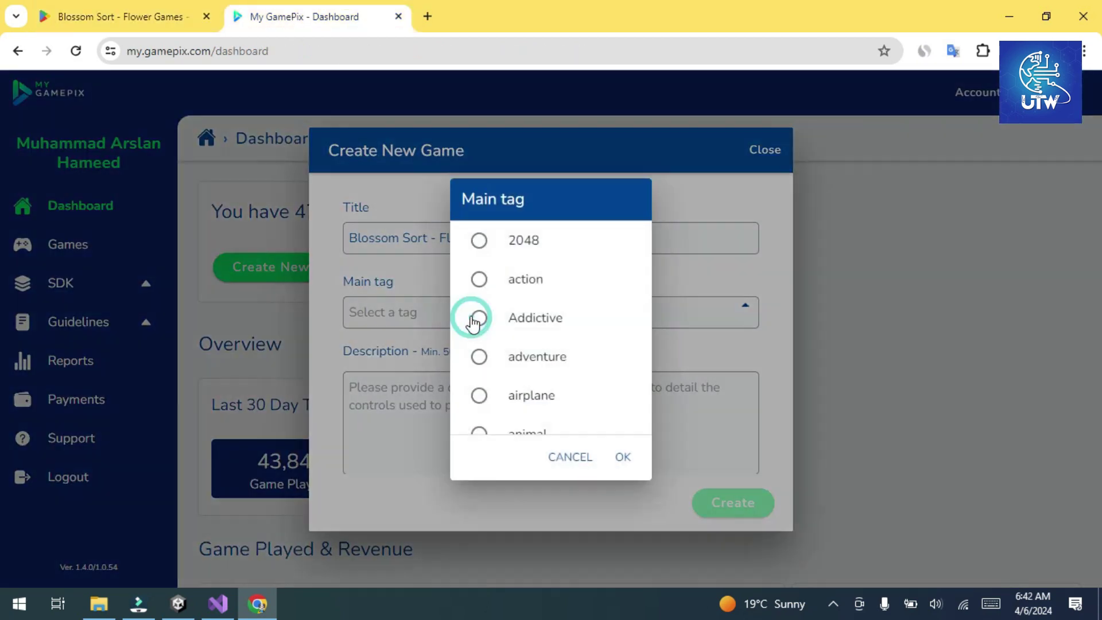
pyautogui.scroll(-4, 497, 317)
pyautogui.scroll(-8, 500, 326)
pyautogui.scroll(-9, 499, 329)
pyautogui.scroll(-6, 487, 361)
pyautogui.scroll(2, 486, 359)
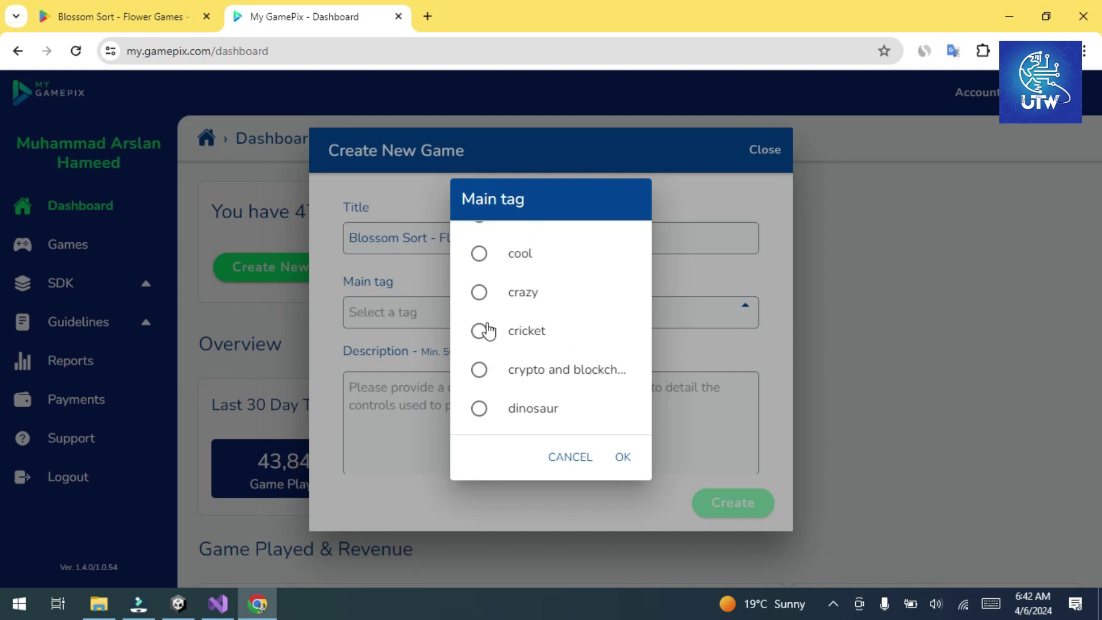
pyautogui.click(478, 291)
pyautogui.click(622, 458)
# Add games-for-girls and puzzle as the game's additional tags.
pyautogui.click(429, 386)
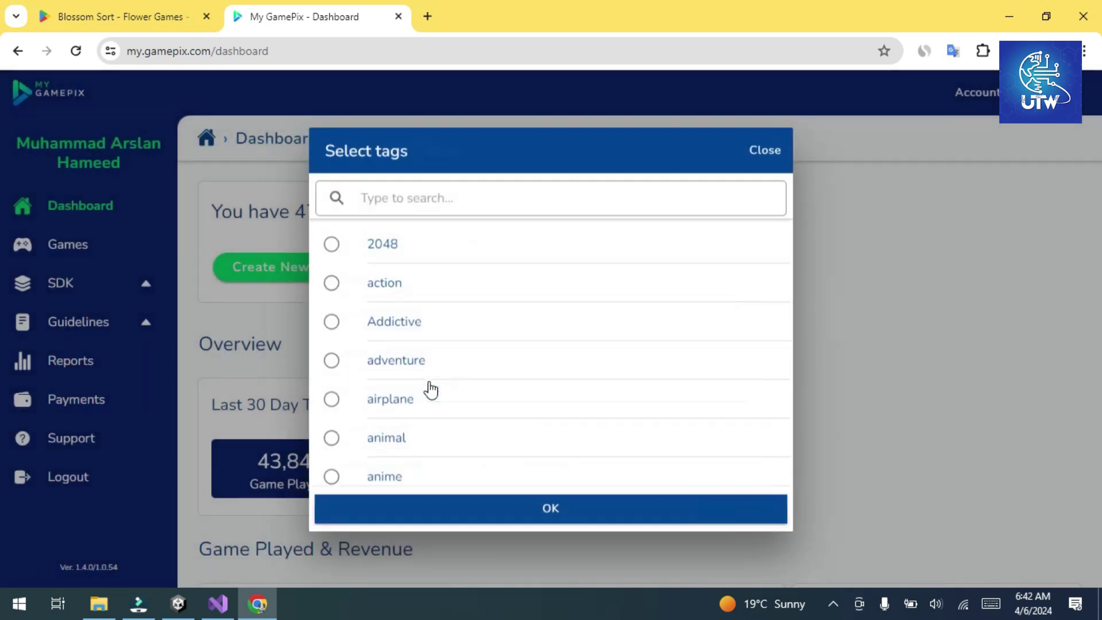
pyautogui.write('girl')
pyautogui.click(434, 249)
pyautogui.click(552, 509)
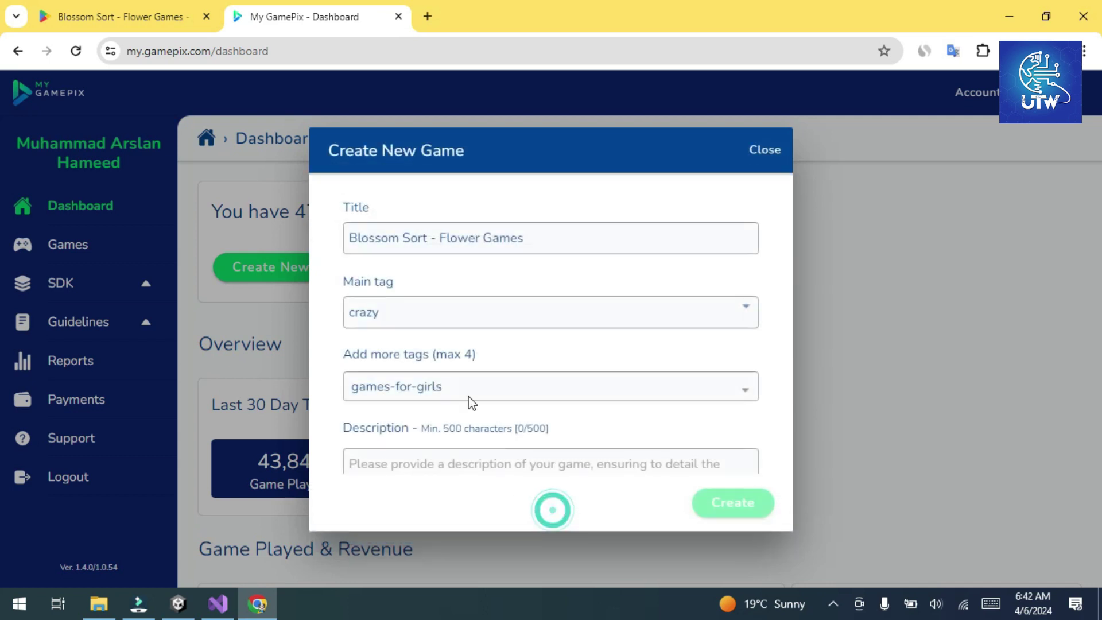
pyautogui.scroll(-2, 454, 391)
pyautogui.click(492, 292)
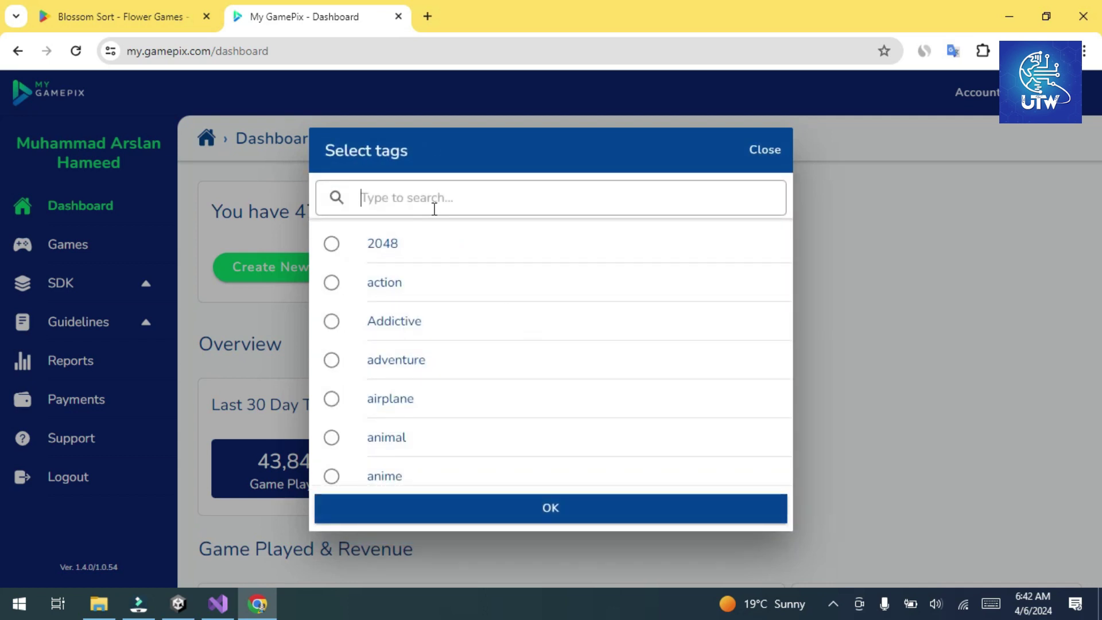
pyautogui.write('puzz')
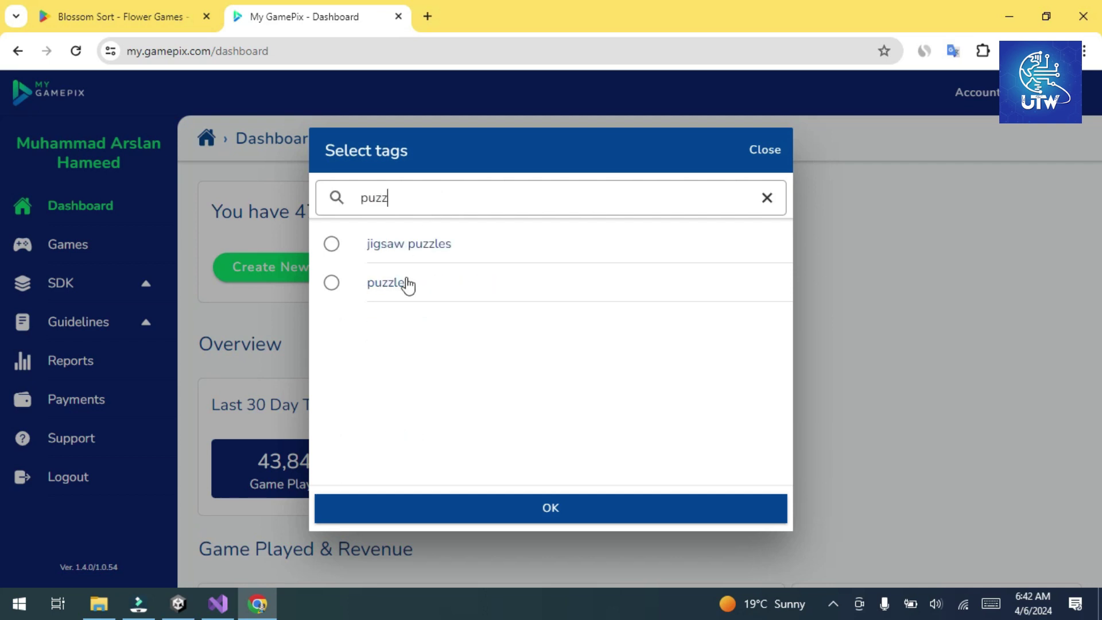
pyautogui.click(406, 284)
pyautogui.click(528, 517)
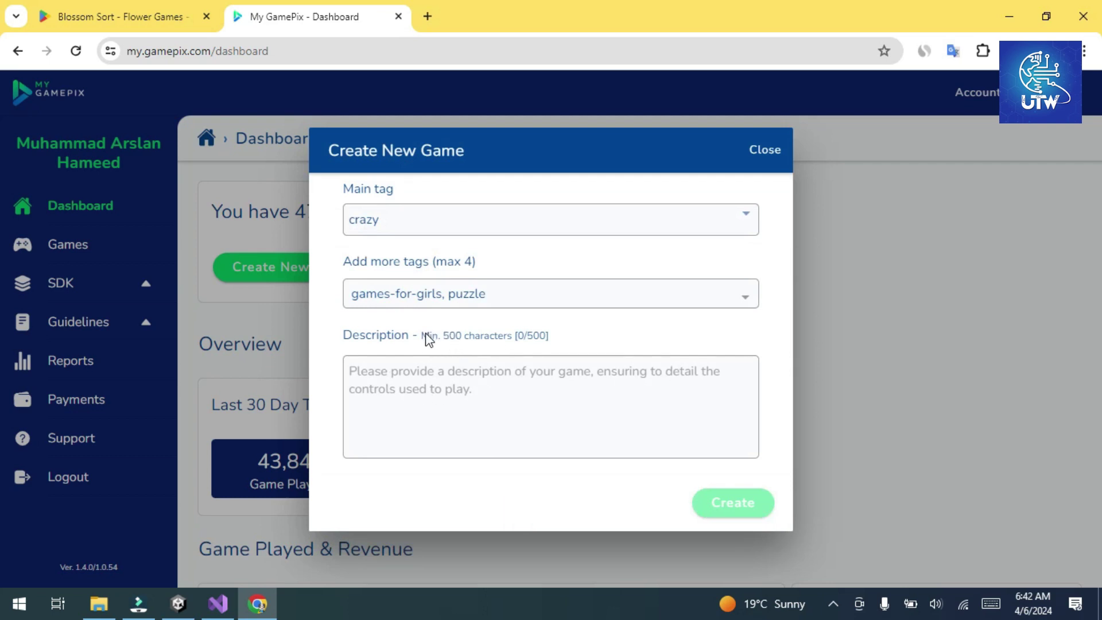
# Open the full "About this game" text in the Blossom Sort Google Play listing.
pyautogui.click(136, 17)
pyautogui.scroll(-5, 329, 435)
pyautogui.click(217, 384)
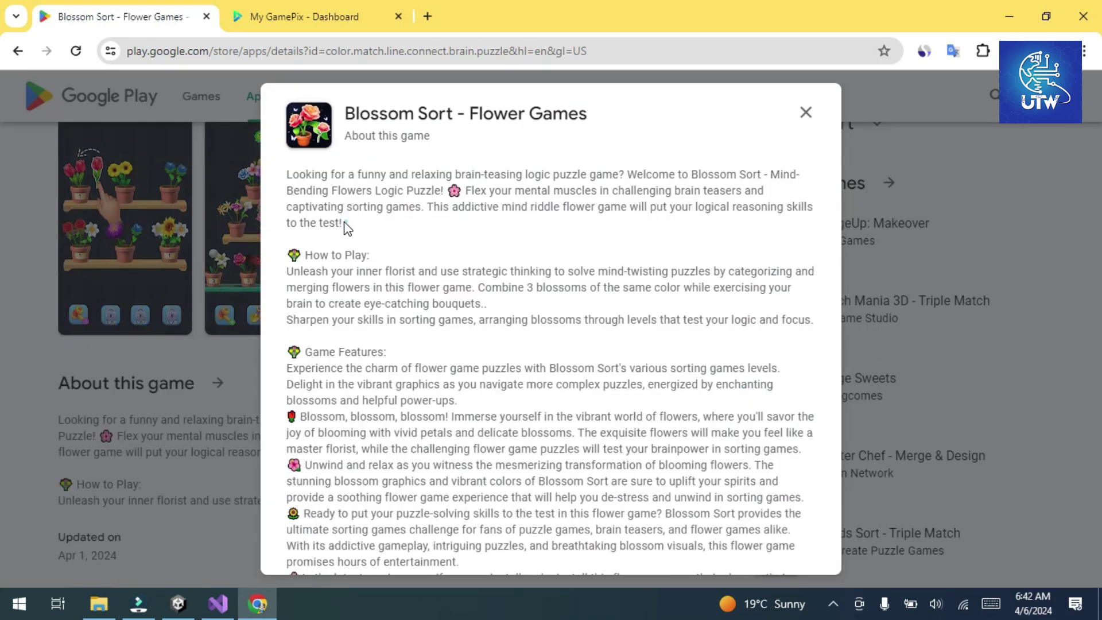
# Copy the listing's opening paragraph into the new game's description.
pyautogui.moveTo(343, 223); pyautogui.dragTo(280, 182)
pyautogui.hotkey('ctrl', 'c')
pyautogui.click(324, 6)
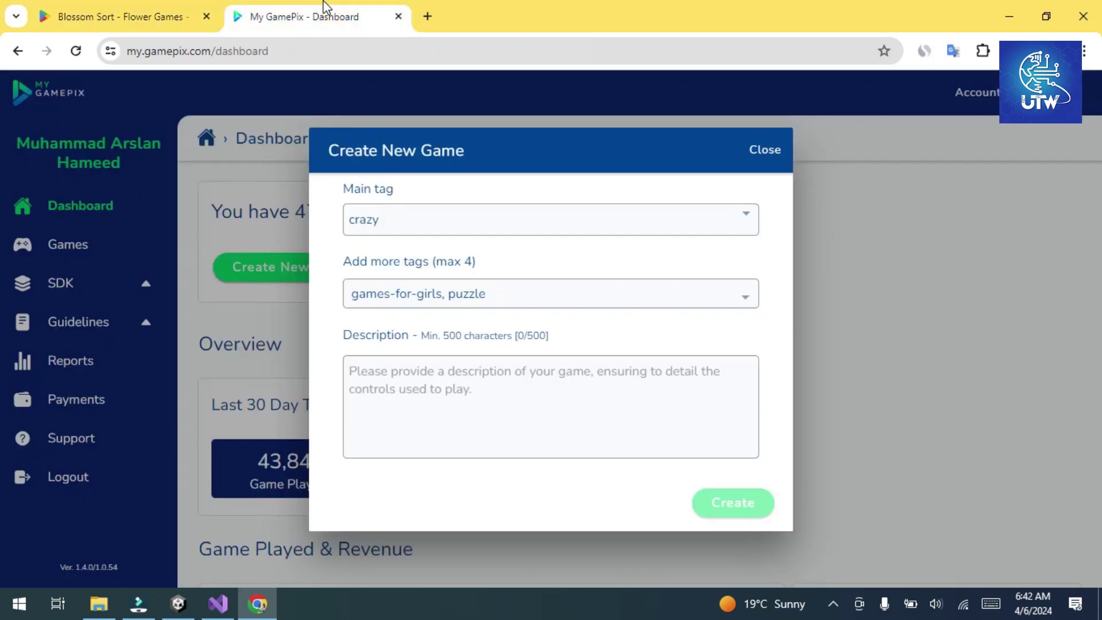
pyautogui.click(427, 374)
pyautogui.hotkey('ctrl', 'v')
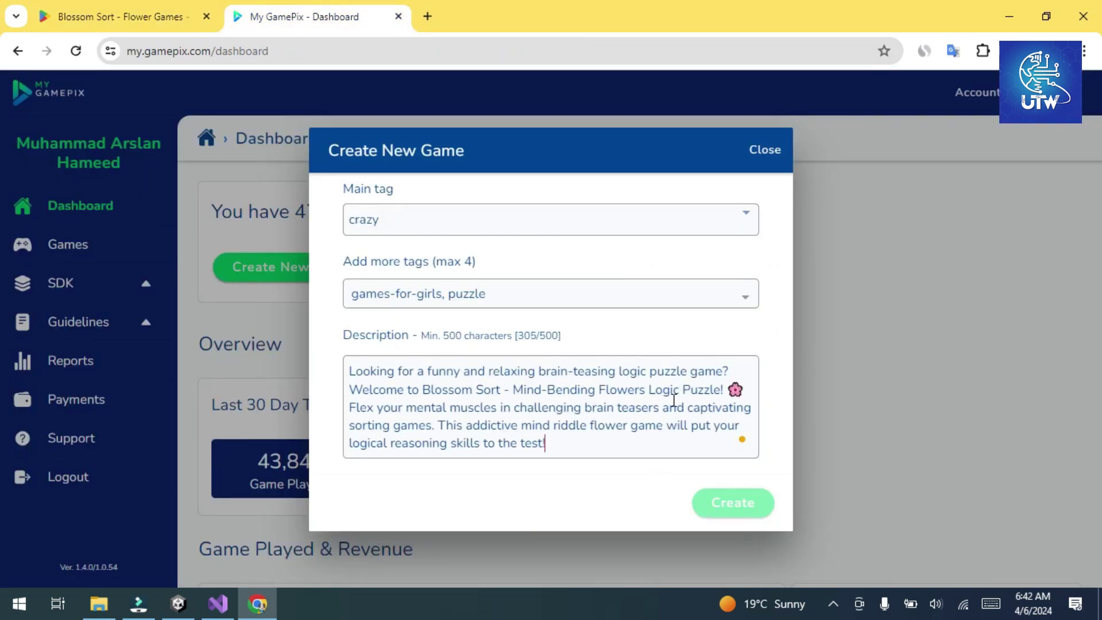
pyautogui.scroll(2, 618, 356)
pyautogui.scroll(-2, 675, 374)
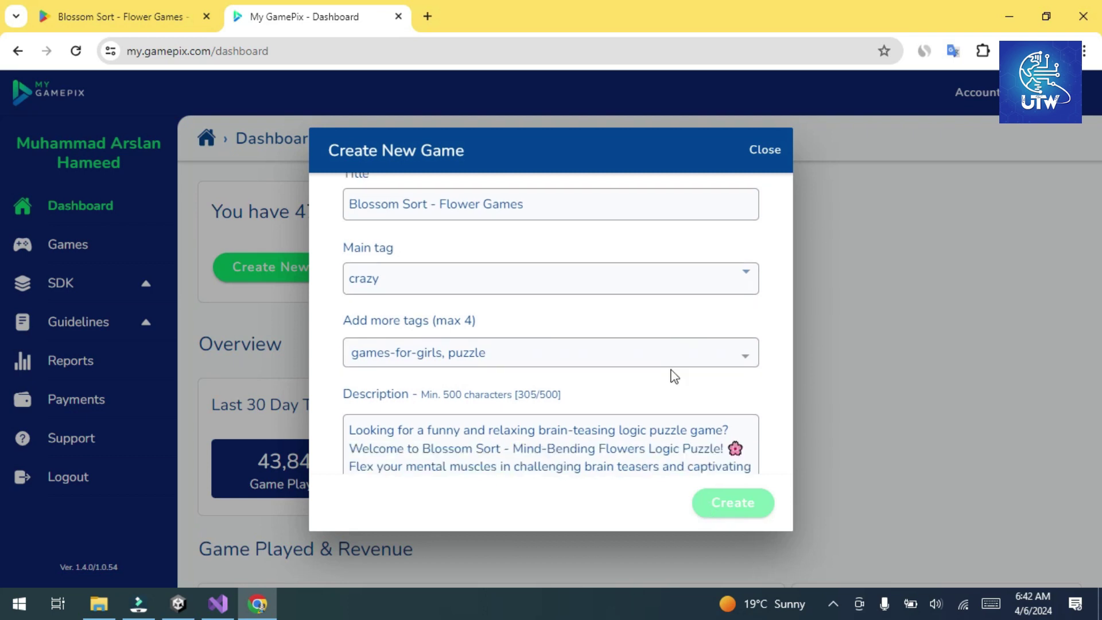
pyautogui.click(726, 300)
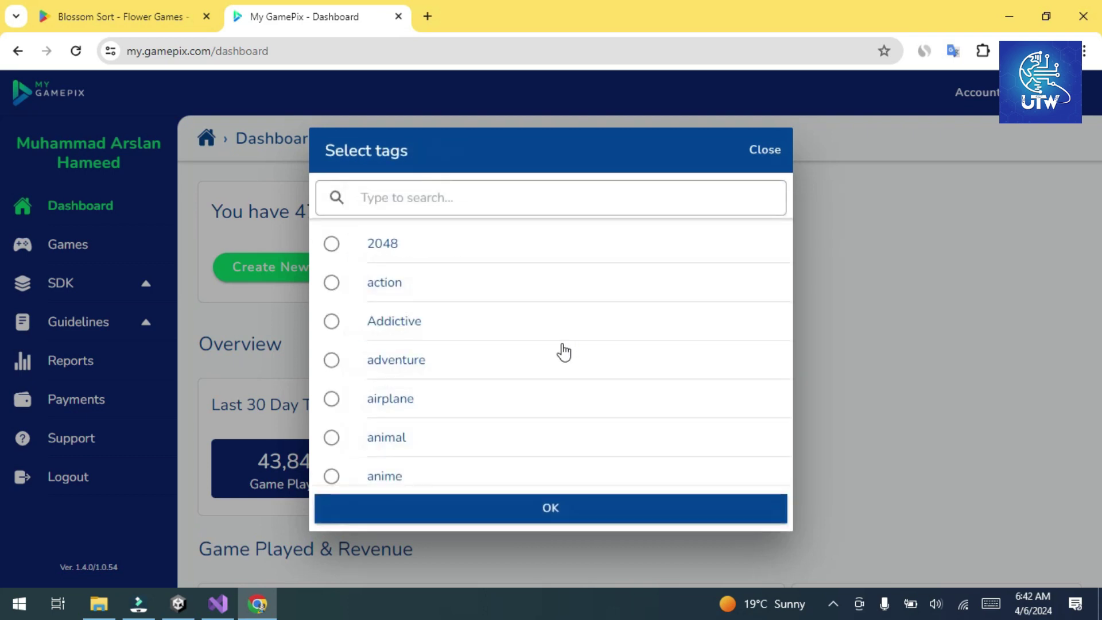
pyautogui.click(763, 151)
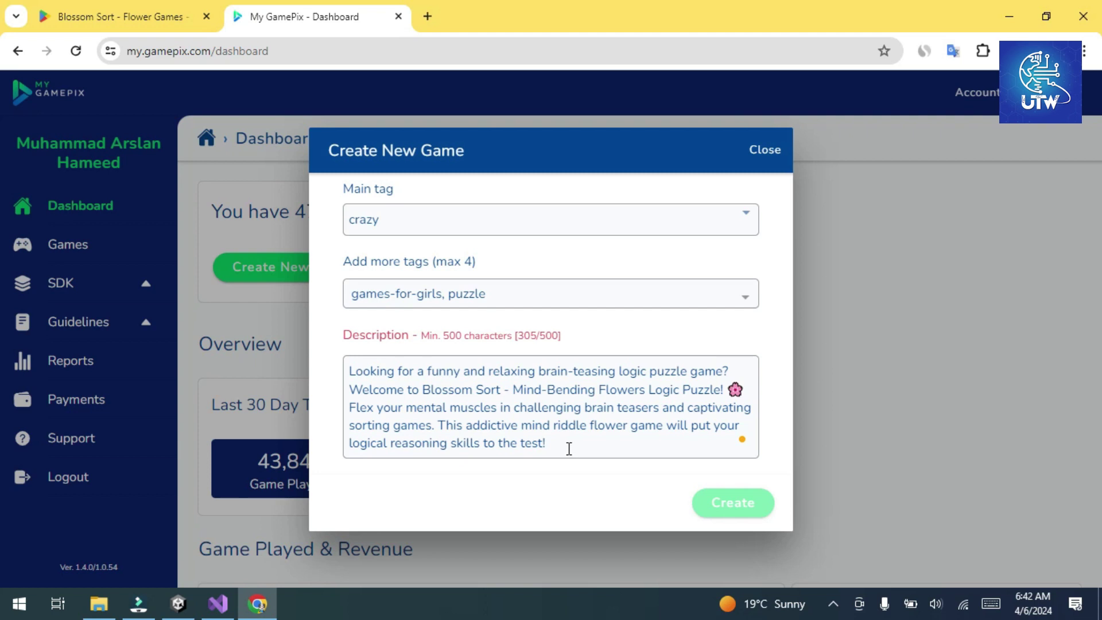
# Delete the sentences about the addictive mind riddle and flexing mental muscles from the game's description.
pyautogui.moveTo(438, 426); pyautogui.dragTo(571, 448)
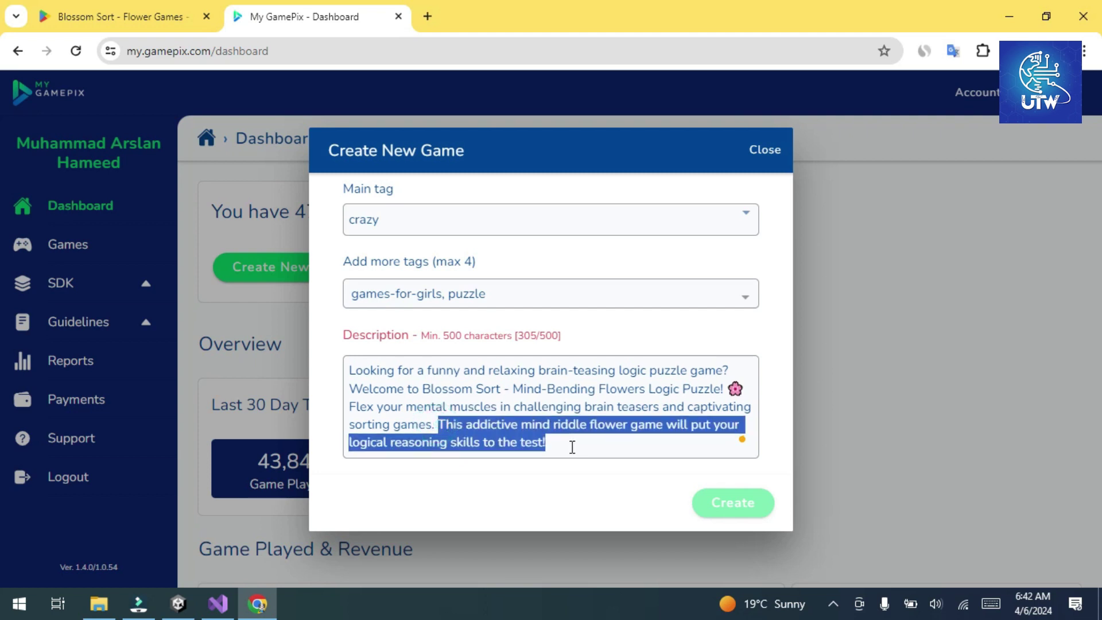
pyautogui.press('BackSpace')
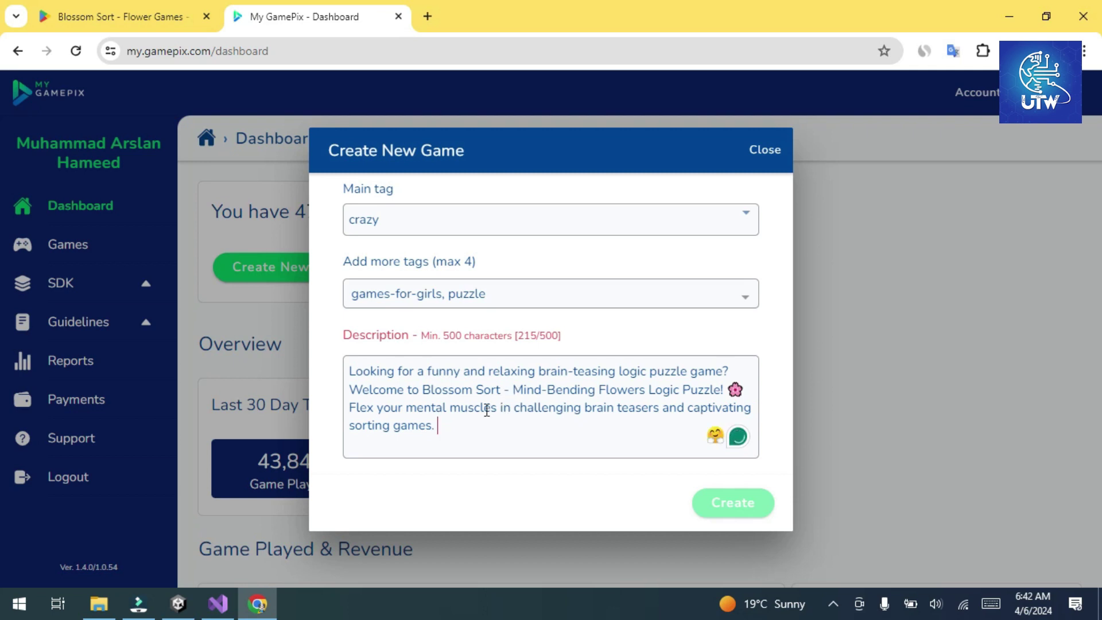
pyautogui.moveTo(350, 410); pyautogui.dragTo(445, 427)
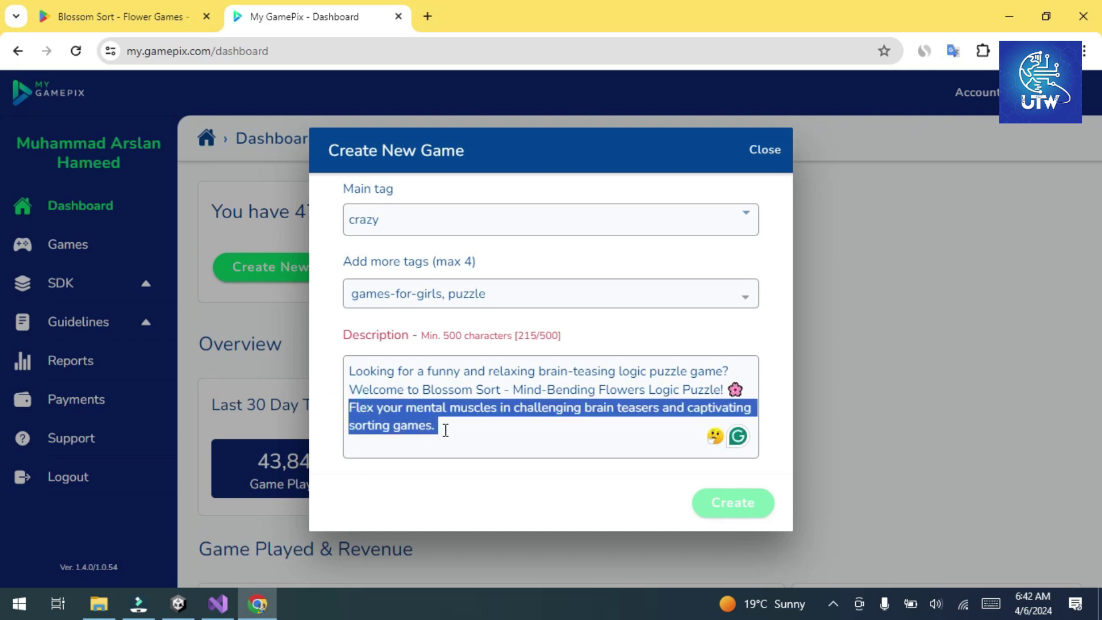
pyautogui.press('BackSpace')
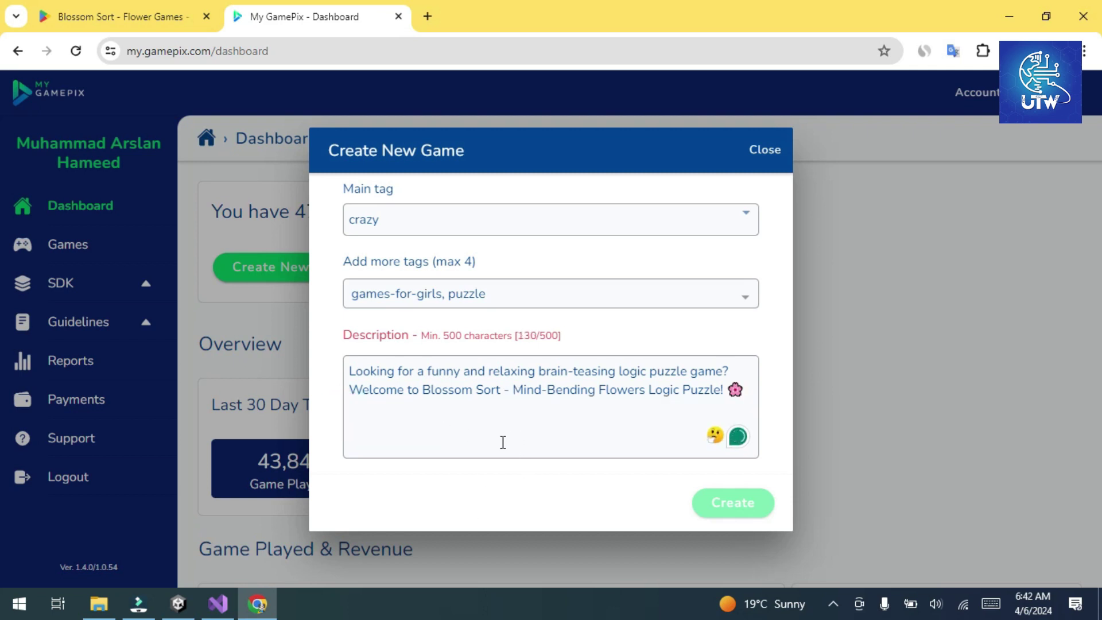
# Replace the description with the Google Play listing's introduction and How to Play text, and create the game.
pyautogui.click(137, 19)
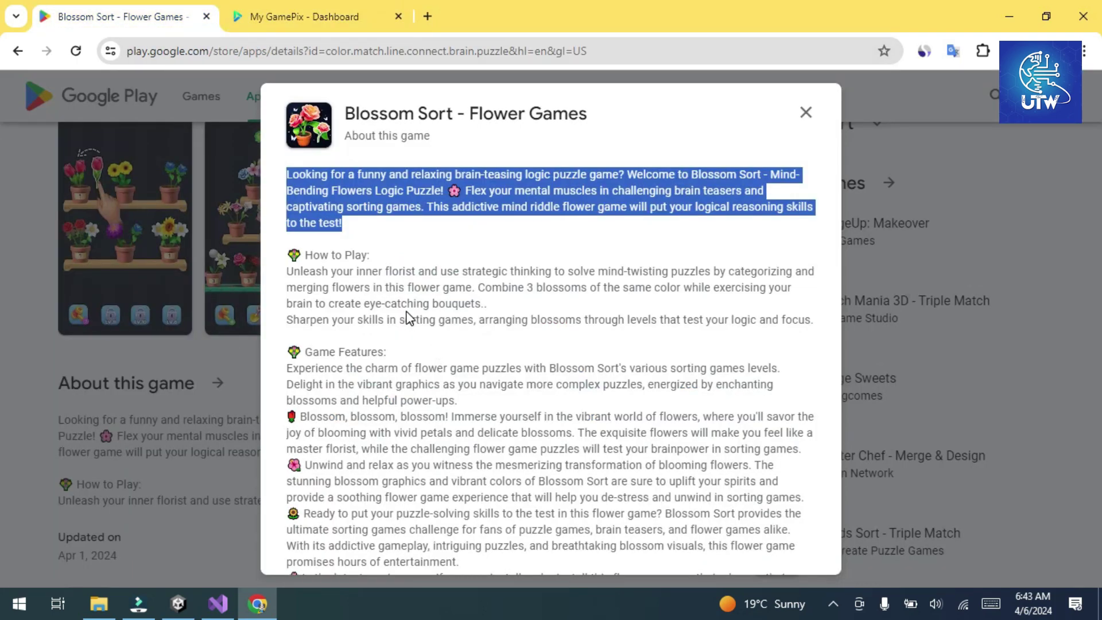
pyautogui.moveTo(813, 319); pyautogui.dragTo(286, 177)
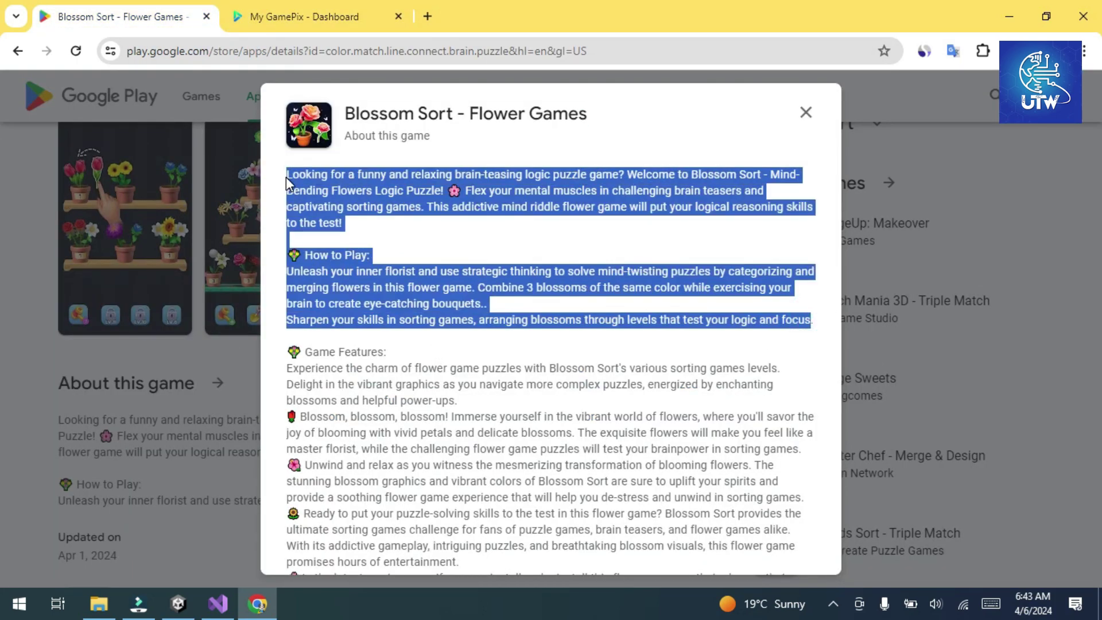
pyautogui.click(288, 13)
pyautogui.moveTo(744, 411); pyautogui.dragTo(250, 378)
pyautogui.hotkey('ctrl', 'v')
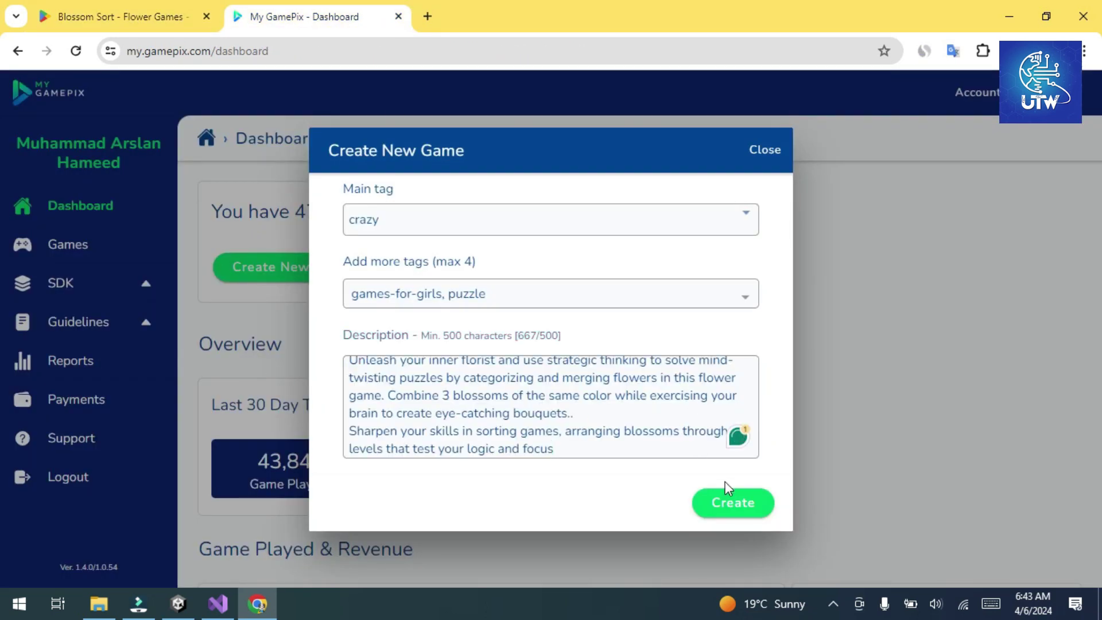
pyautogui.click(731, 503)
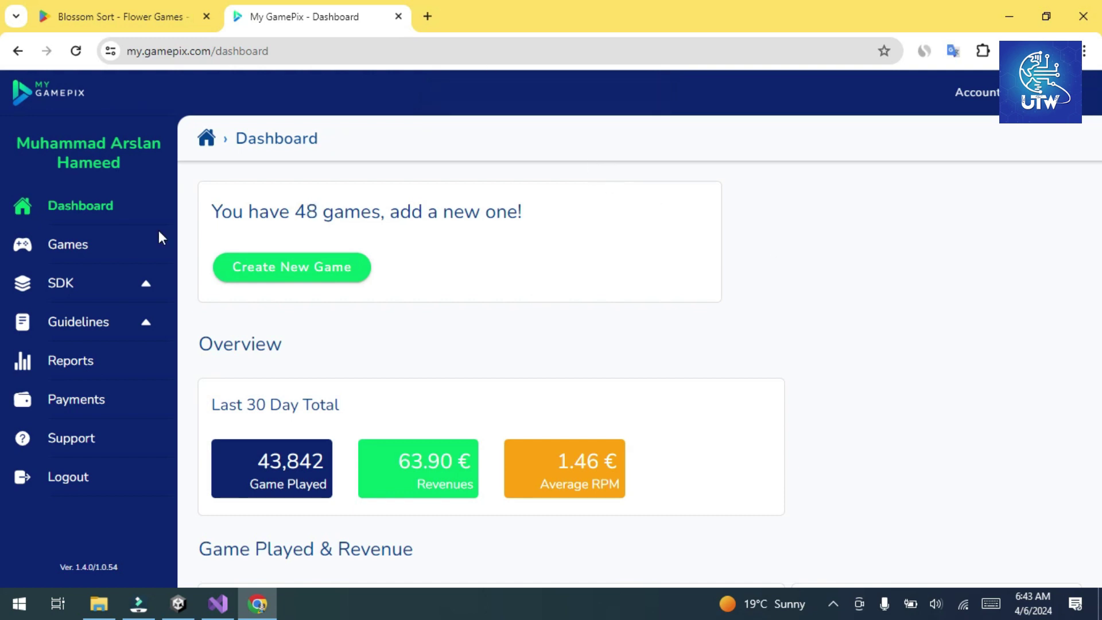
# Open the Blossom Sort - Flower Games entry from the GamePix games list.
pyautogui.click(75, 248)
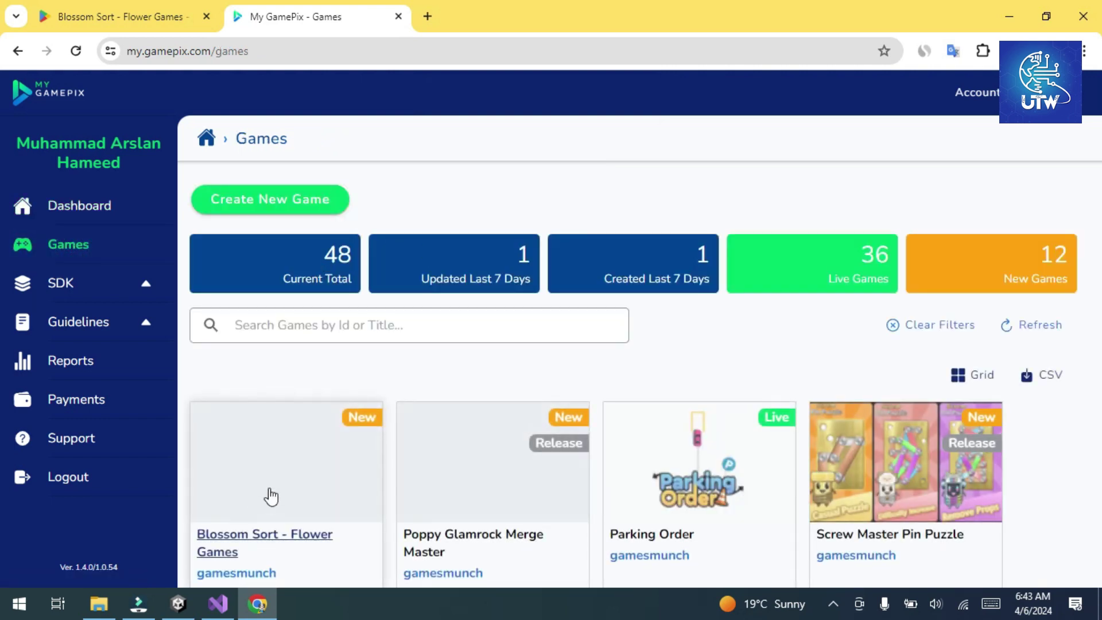
pyautogui.scroll(-1, 271, 494)
pyautogui.click(235, 470)
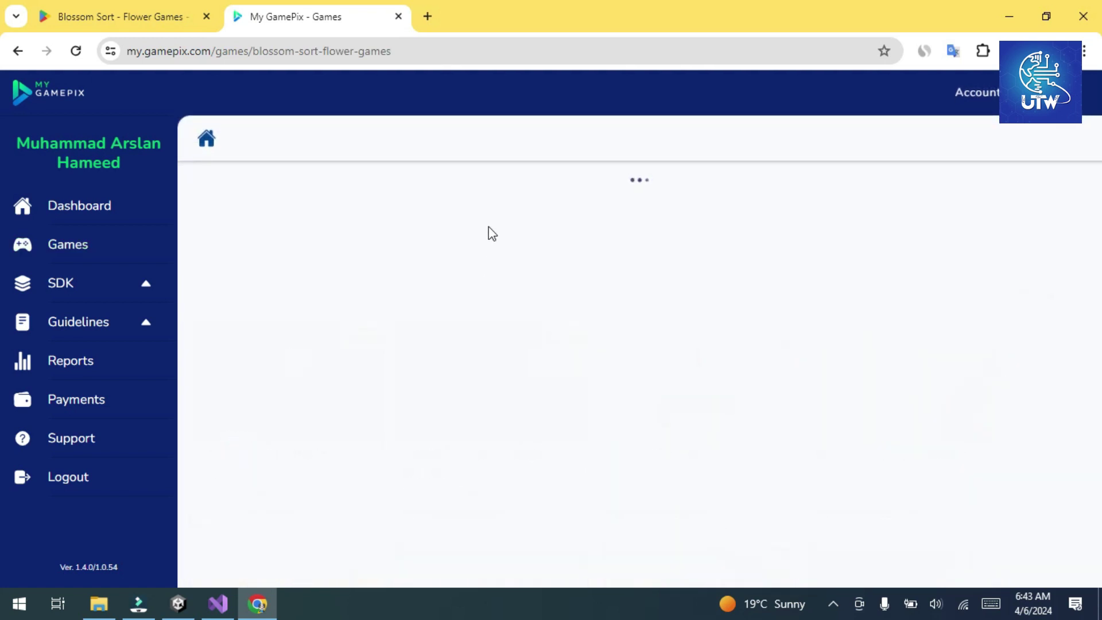
# Review the game entry's info and description, and open the archive confirmation and cancel it.
pyautogui.scroll(-2, 636, 269)
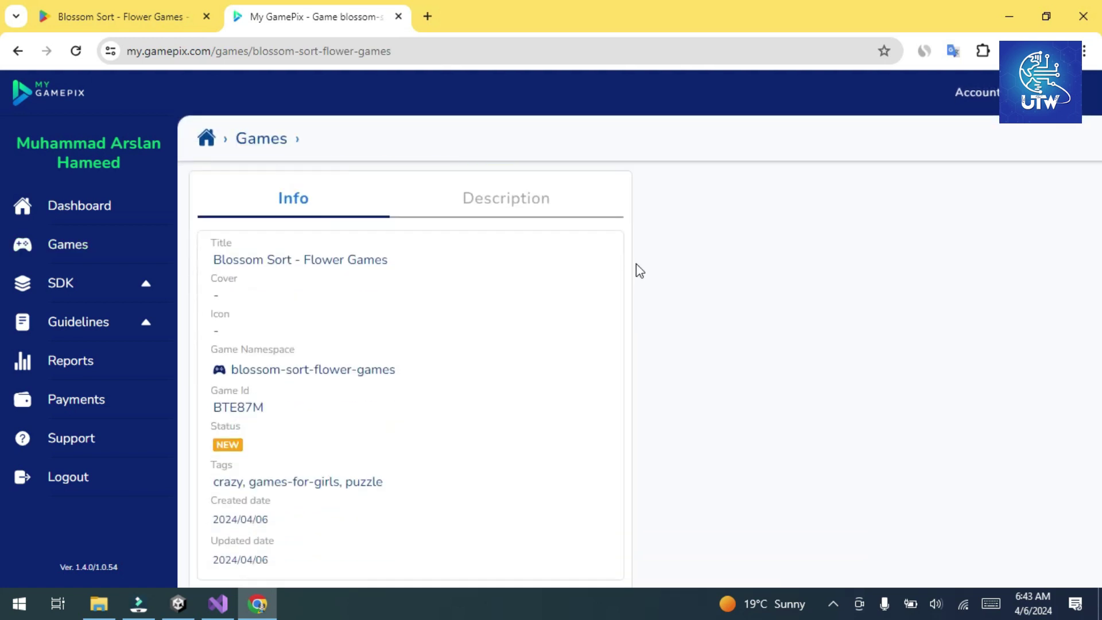
pyautogui.scroll(2, 654, 277)
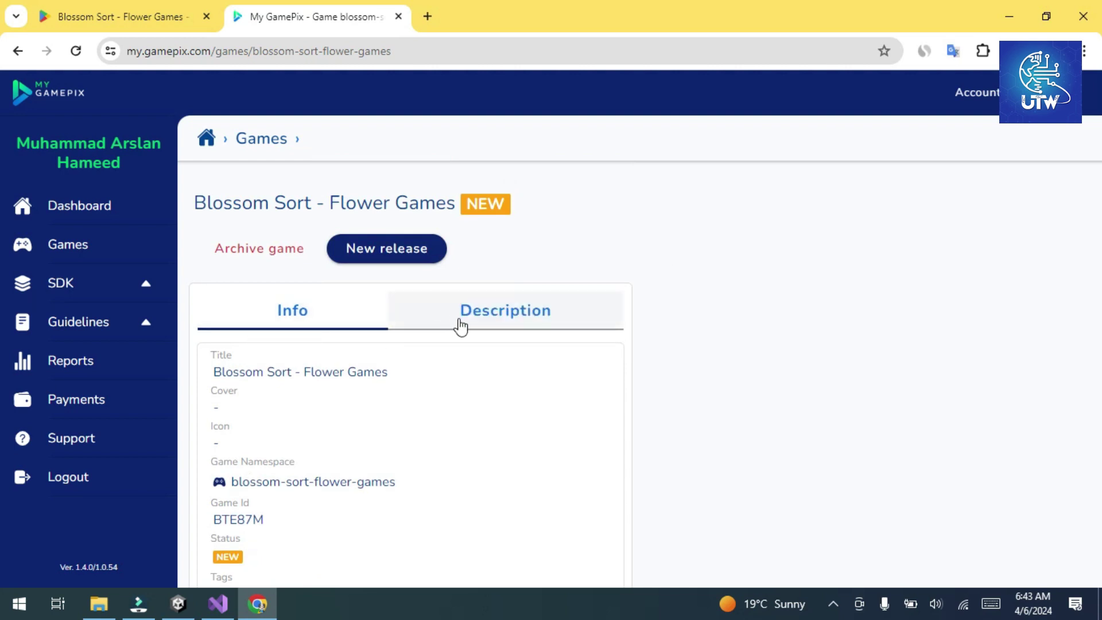
pyautogui.click(505, 322)
pyautogui.scroll(-2, 457, 410)
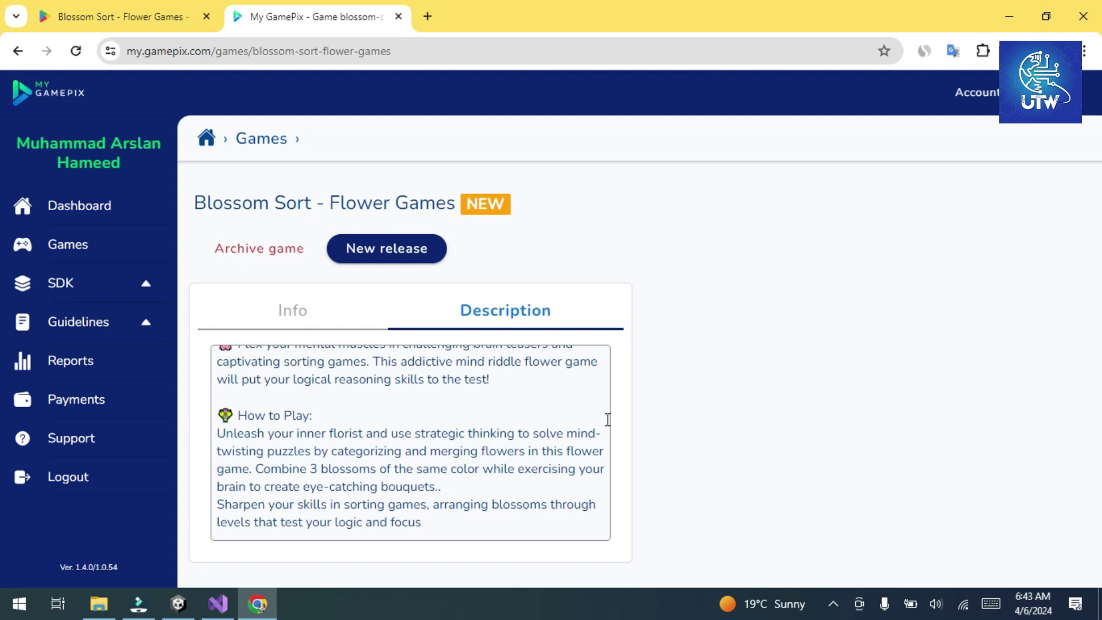
pyautogui.click(248, 253)
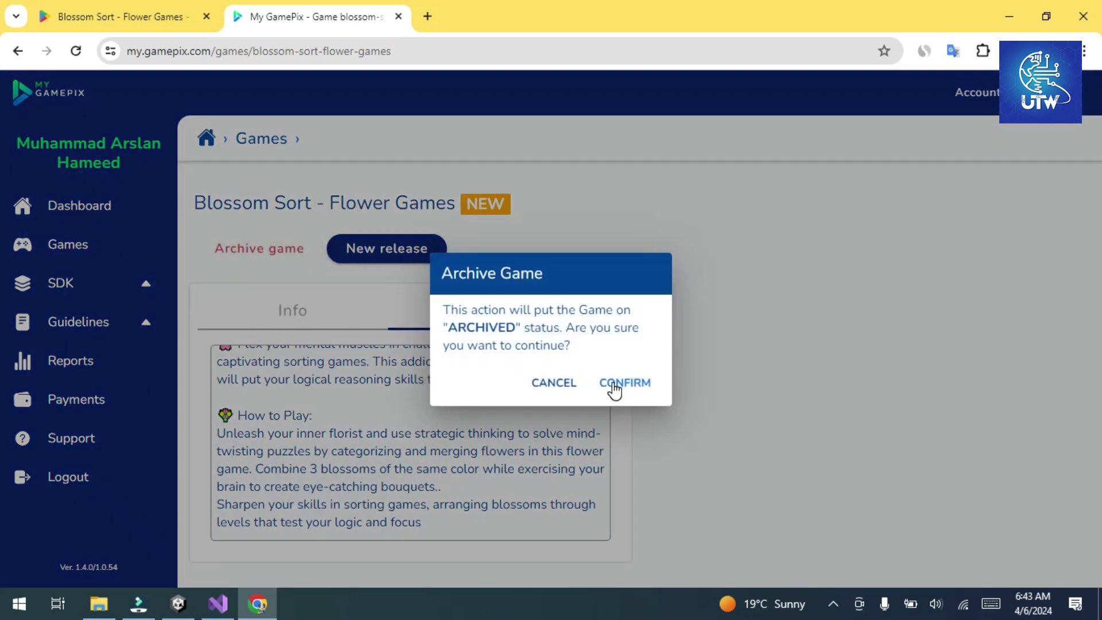
pyautogui.click(552, 384)
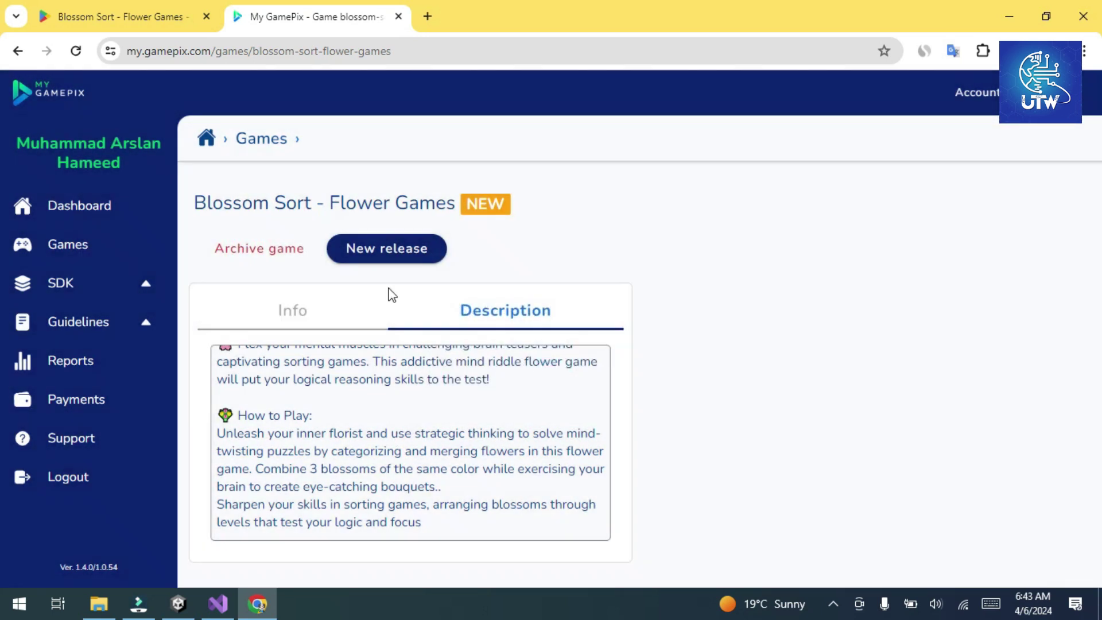
# Create a new release draft for the Blossom Sort - Flower Games entry.
pyautogui.click(385, 255)
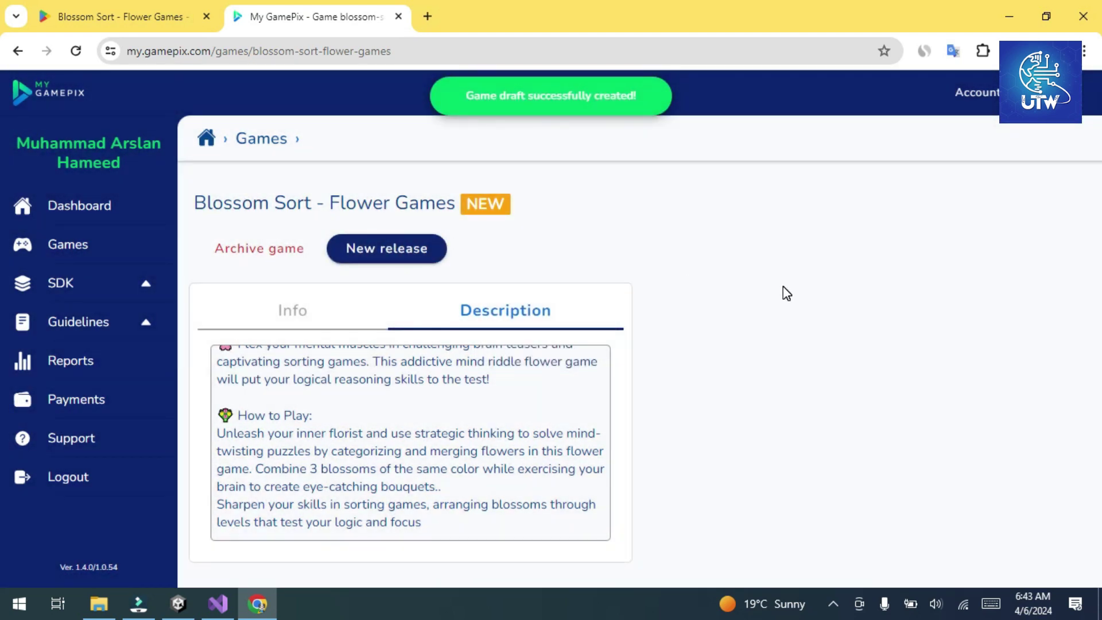
pyautogui.click(291, 310)
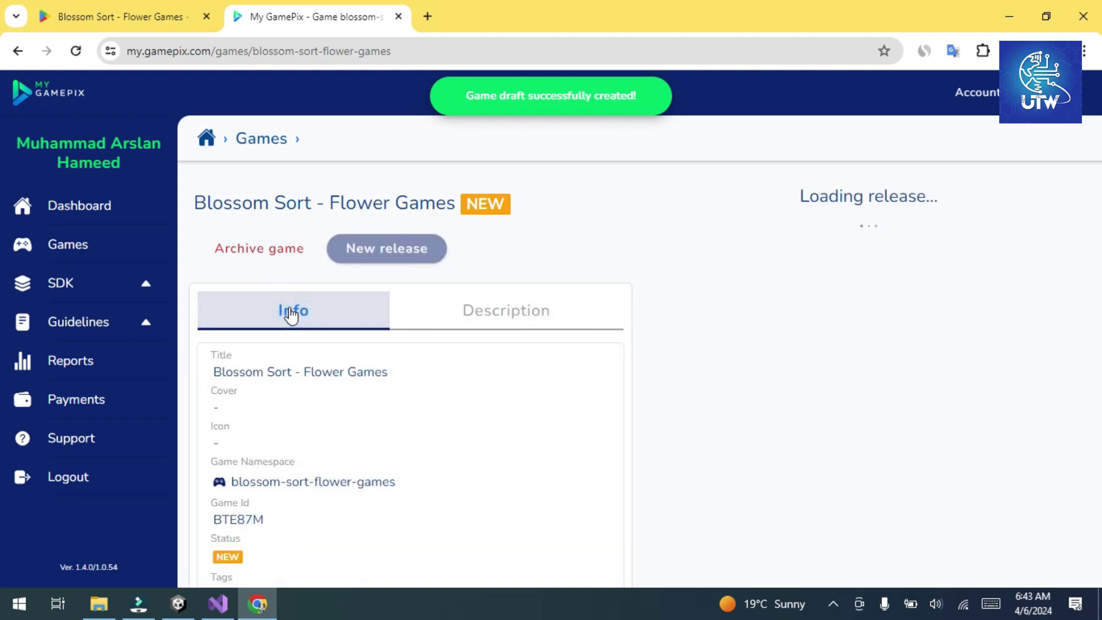
pyautogui.click(512, 315)
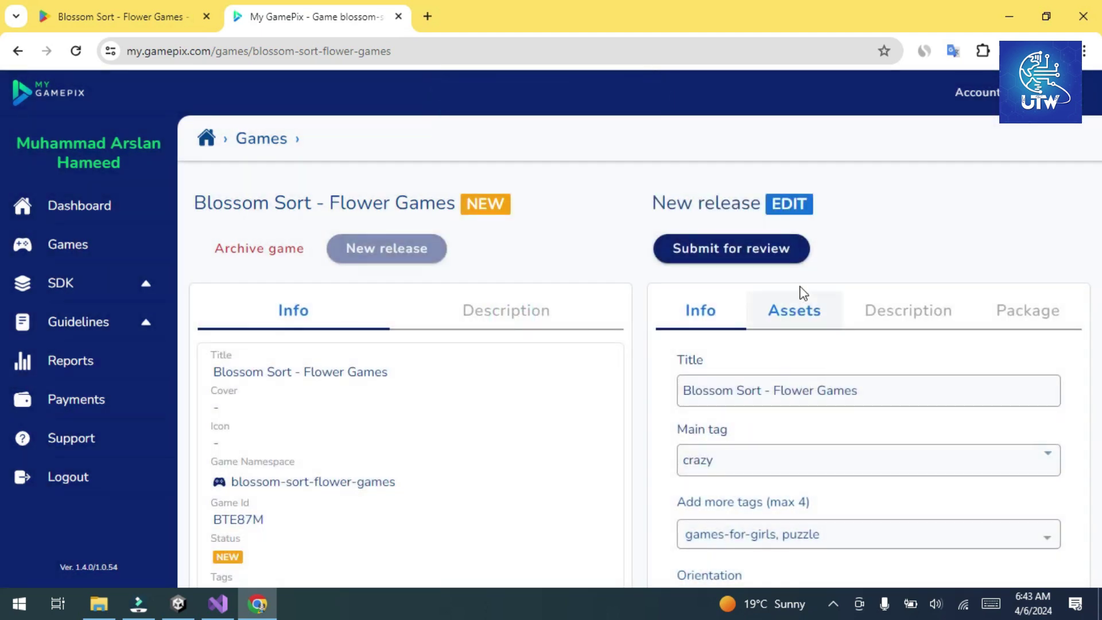
# Set the new release's orientation to Portrait and mark the game as desktop friendly and mobile friendly.
pyautogui.scroll(-1, 821, 270)
pyautogui.scroll(-2, 838, 258)
pyautogui.scroll(-1, 764, 316)
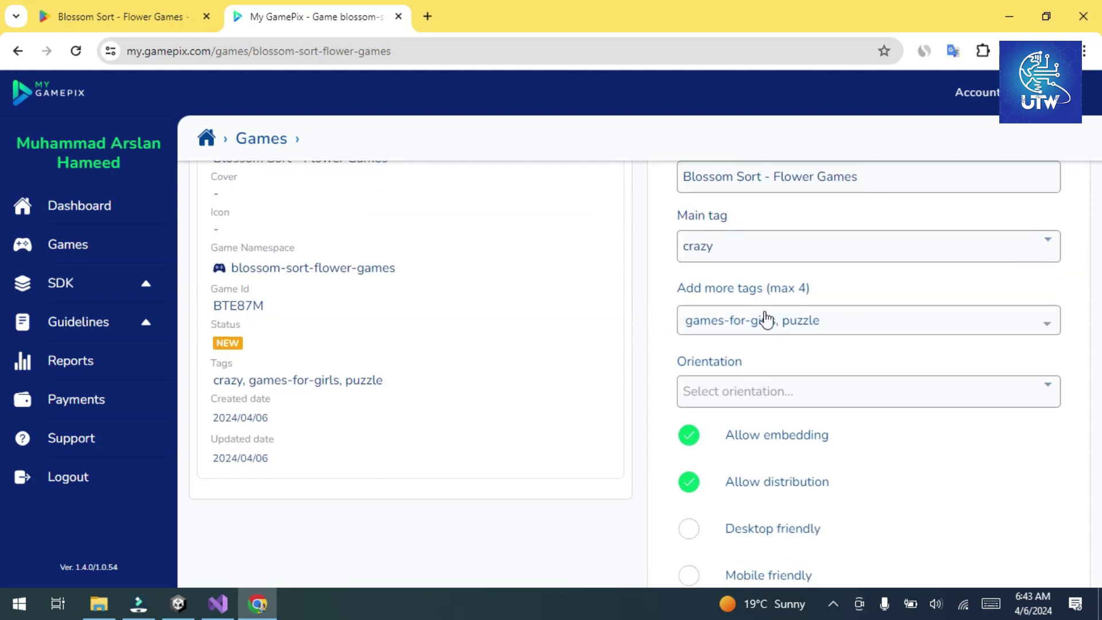
pyautogui.click(783, 373)
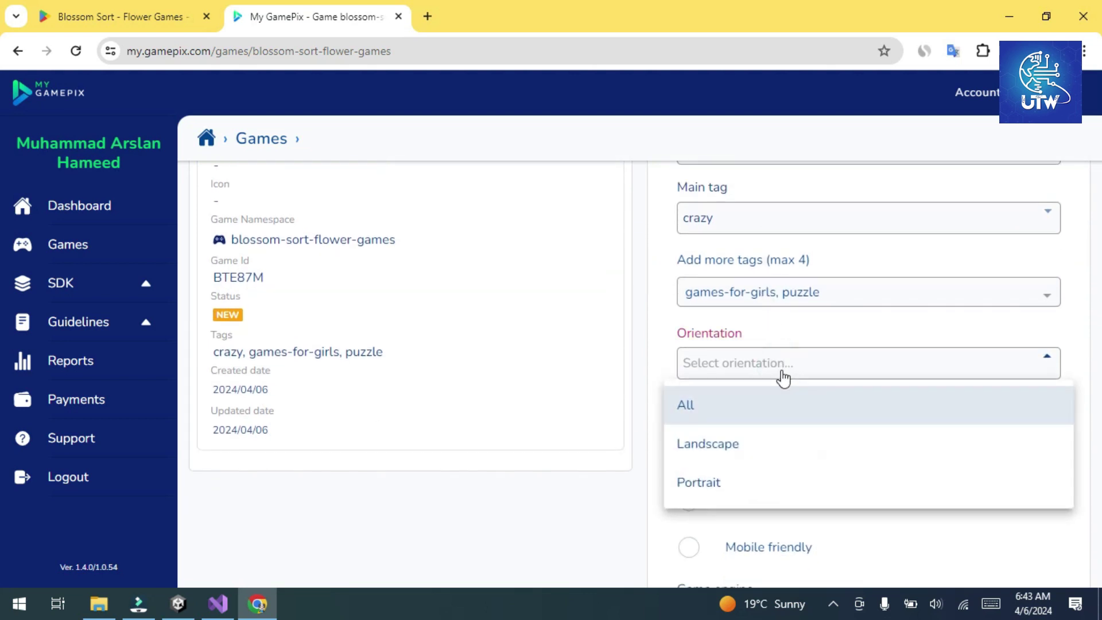
pyautogui.click(701, 487)
pyautogui.scroll(-3, 802, 373)
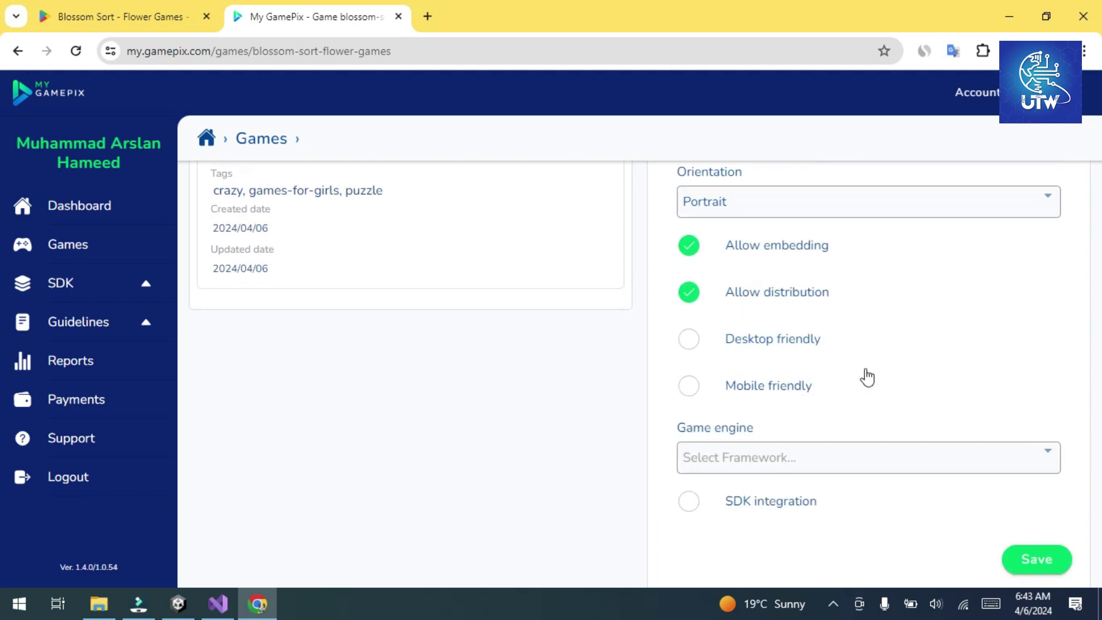
pyautogui.click(690, 341)
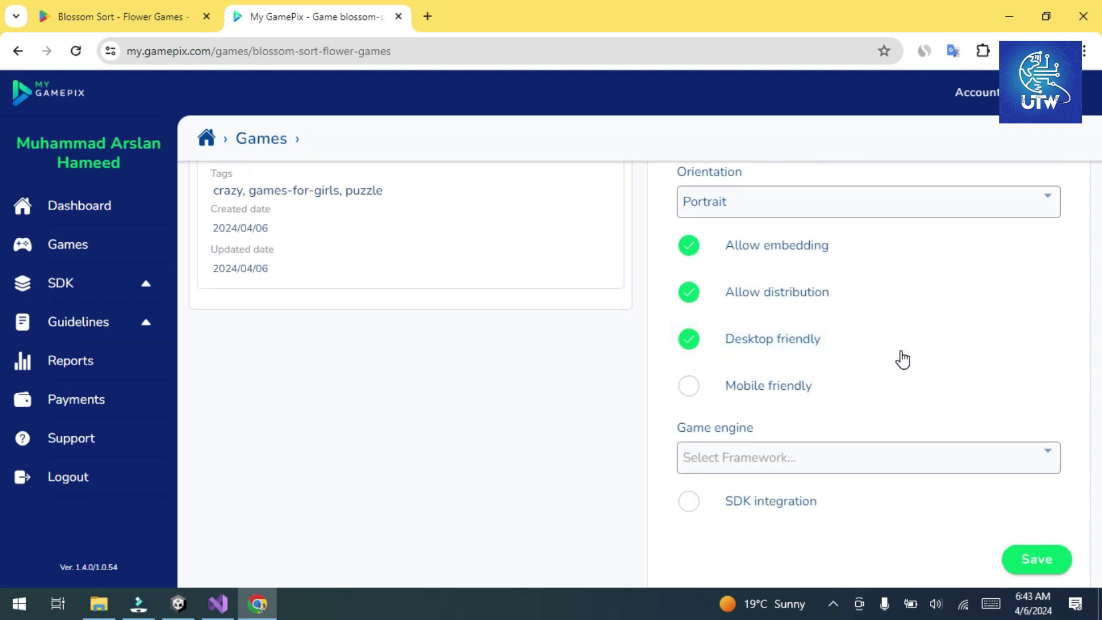
pyautogui.click(697, 389)
# Set the release's game engine to Unity/WebGL with SDK integration enabled, and save the release info.
pyautogui.scroll(-1, 874, 369)
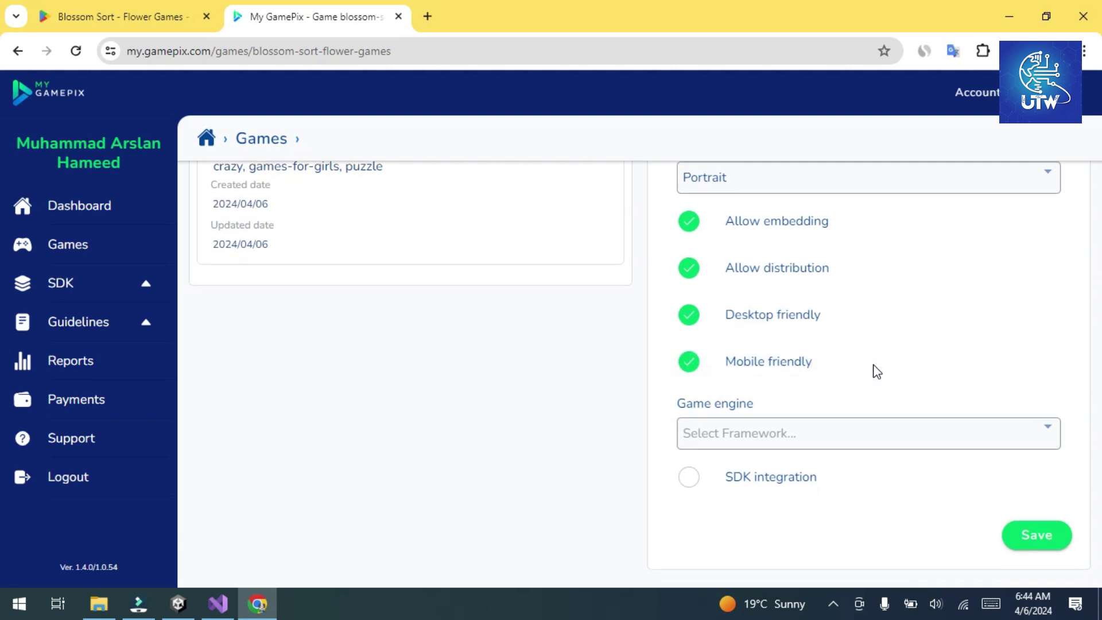
pyautogui.click(756, 430)
pyautogui.click(734, 509)
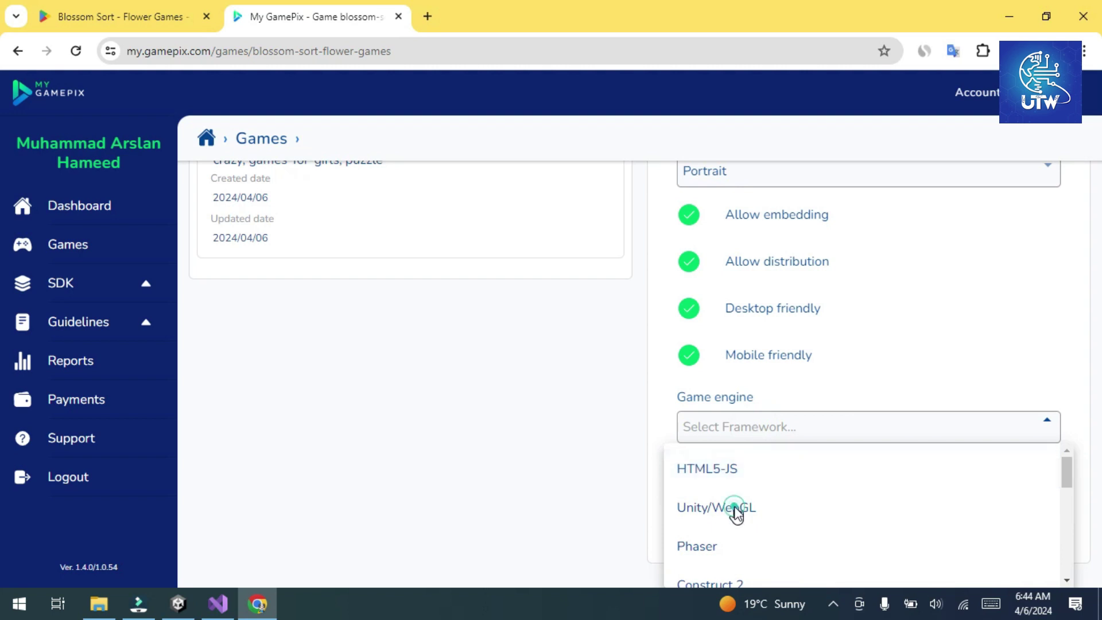
pyautogui.click(689, 473)
pyautogui.click(1036, 530)
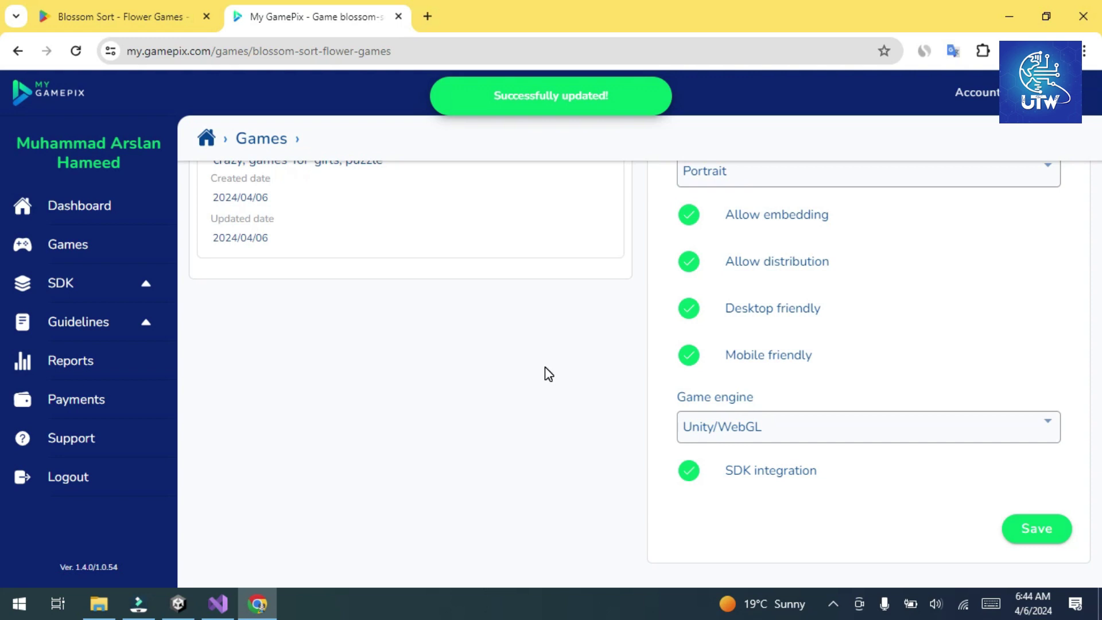
# Upload 256.png from the Downloads folder as the release's icon asset.
pyautogui.scroll(5, 916, 460)
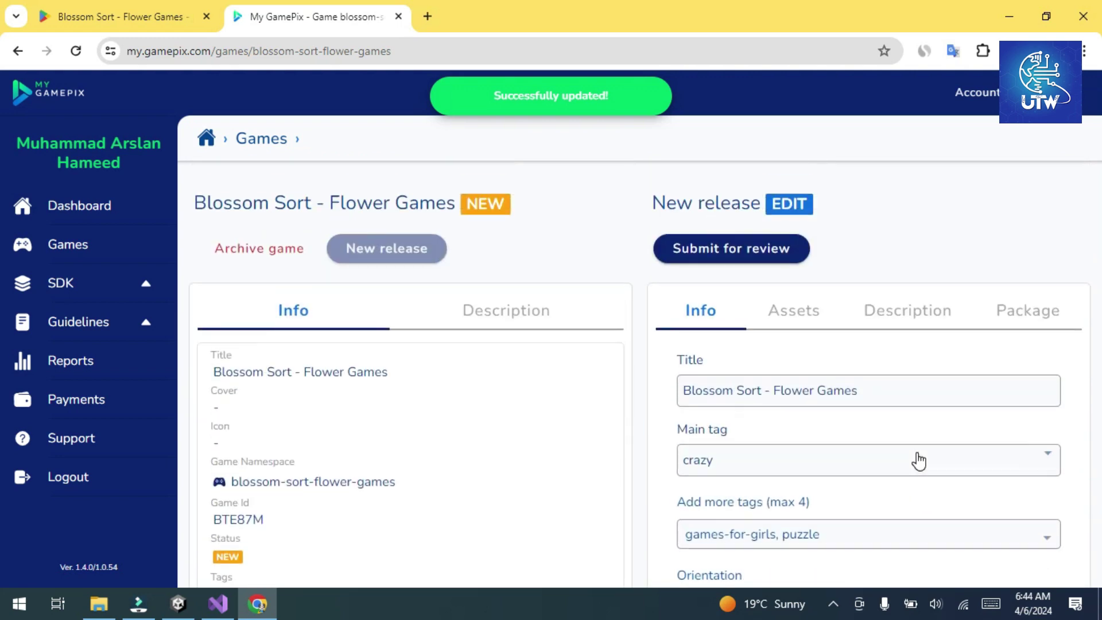
pyautogui.click(802, 323)
pyautogui.scroll(-1, 812, 438)
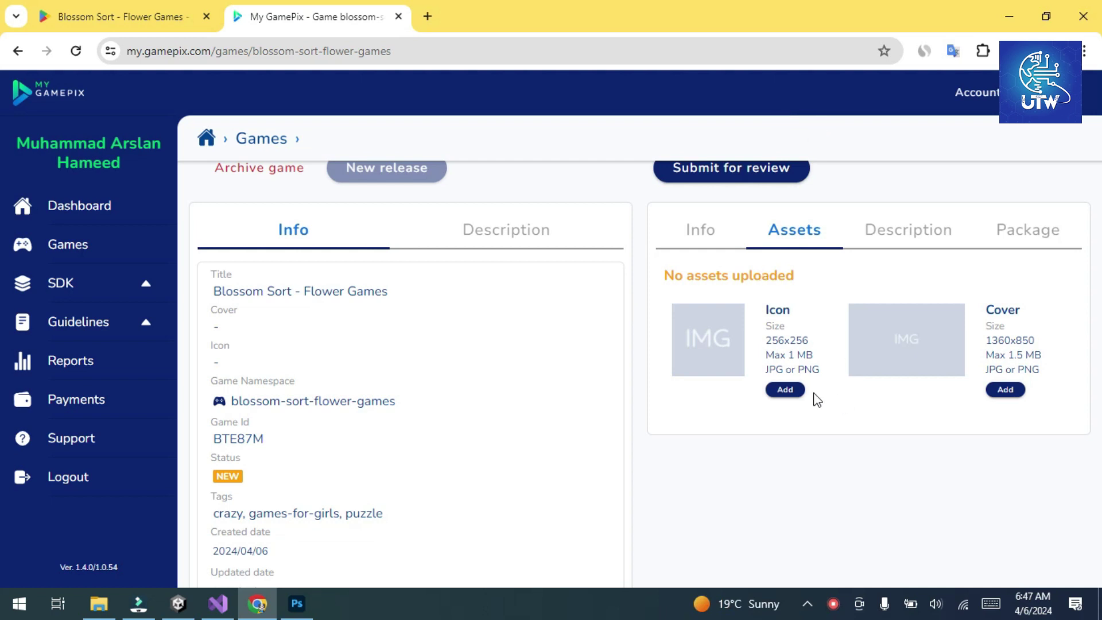
pyautogui.click(785, 390)
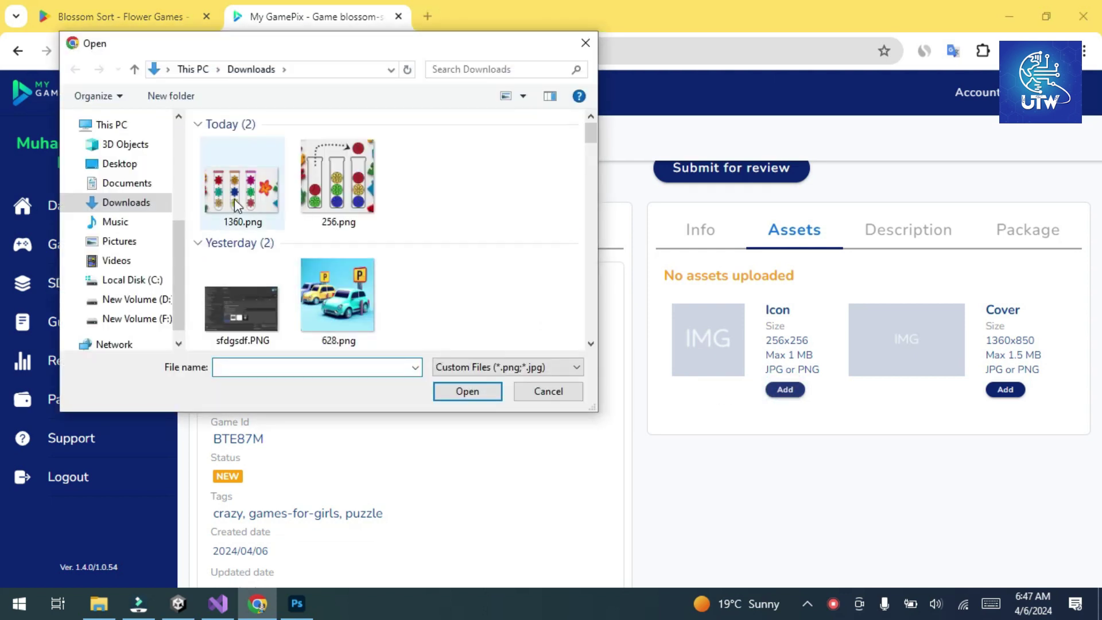
pyautogui.click(337, 178)
pyautogui.click(470, 388)
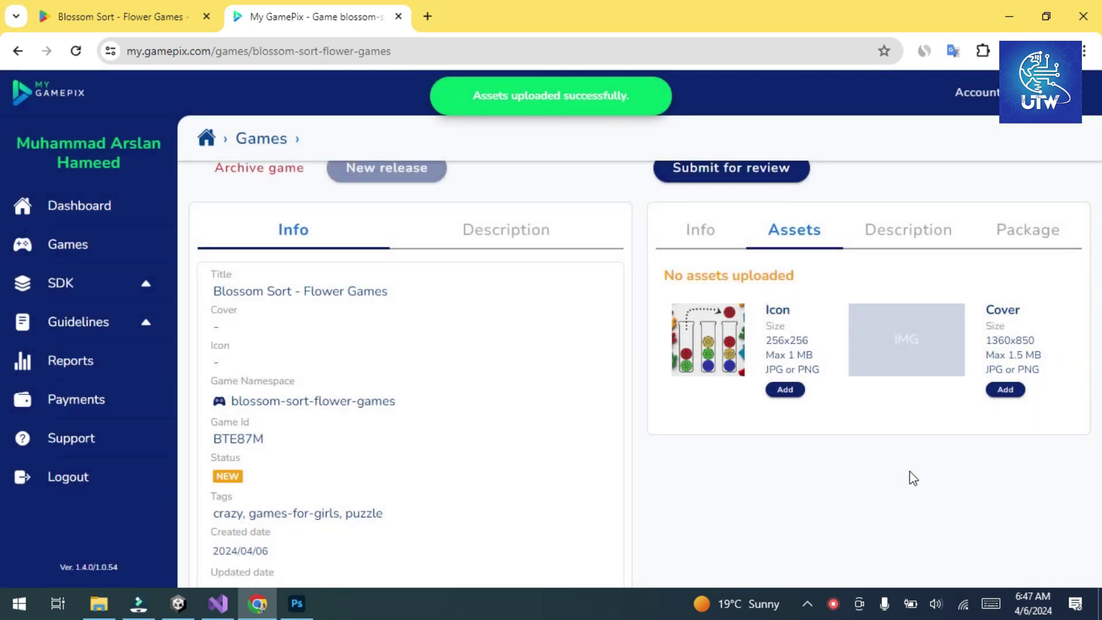
# Upload 1360.png from the Downloads folder as the release's cover asset.
pyautogui.click(1006, 390)
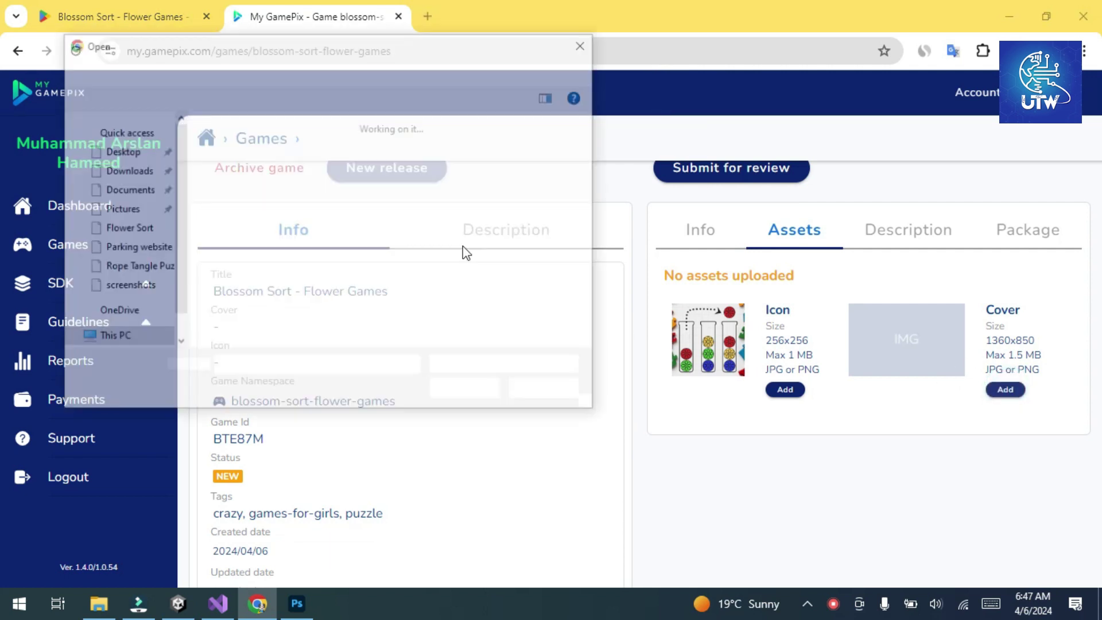
pyautogui.click(336, 202)
pyautogui.click(247, 187)
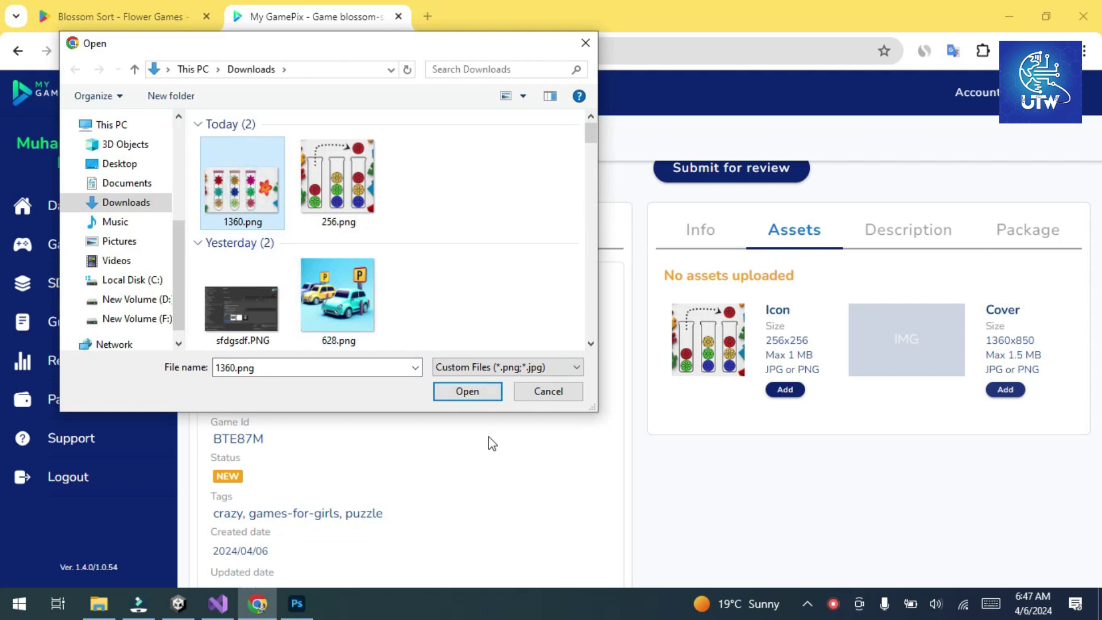
pyautogui.click(475, 396)
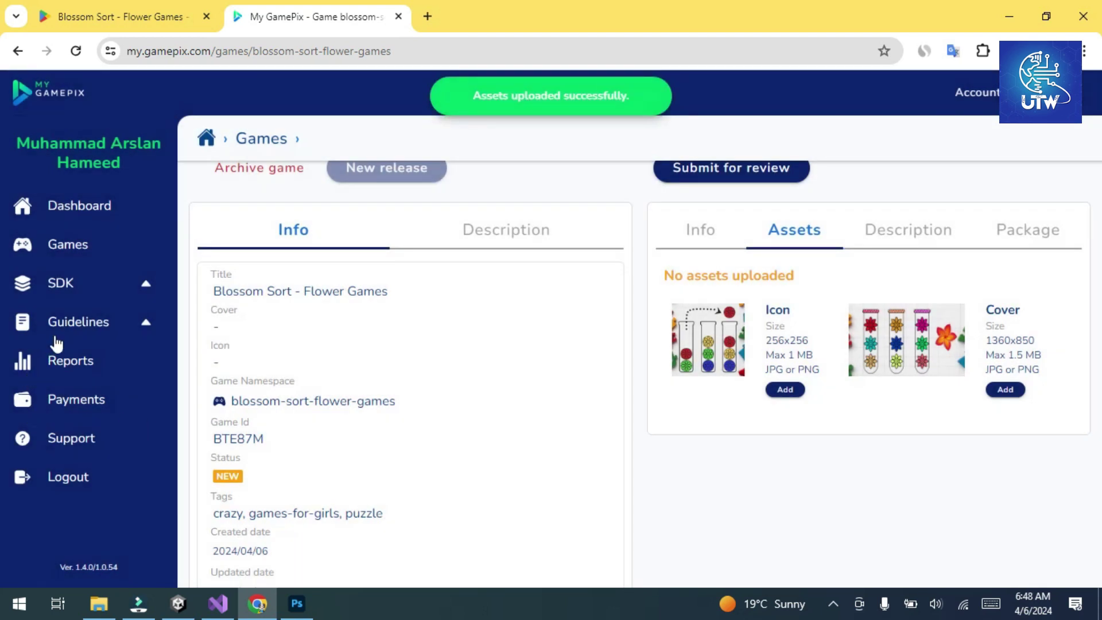
# Open the SDK documentation page for Unity in a new browser tab.
pyautogui.click(86, 287)
pyautogui.scroll(-3, 91, 418)
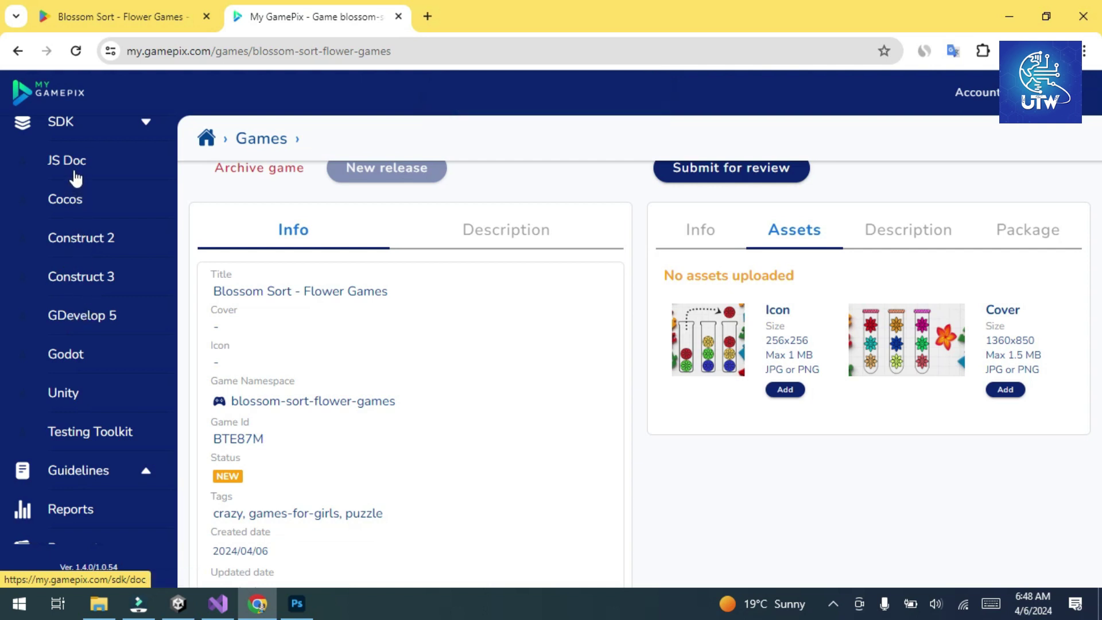
pyautogui.rightClick(74, 396)
pyautogui.click(160, 211)
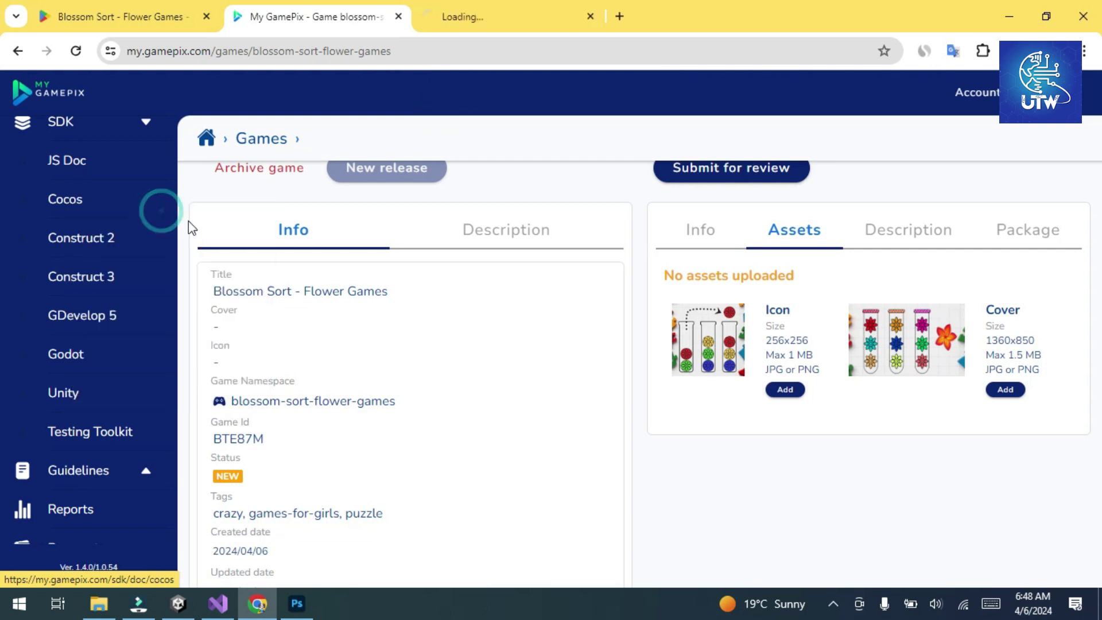
pyautogui.click(473, 15)
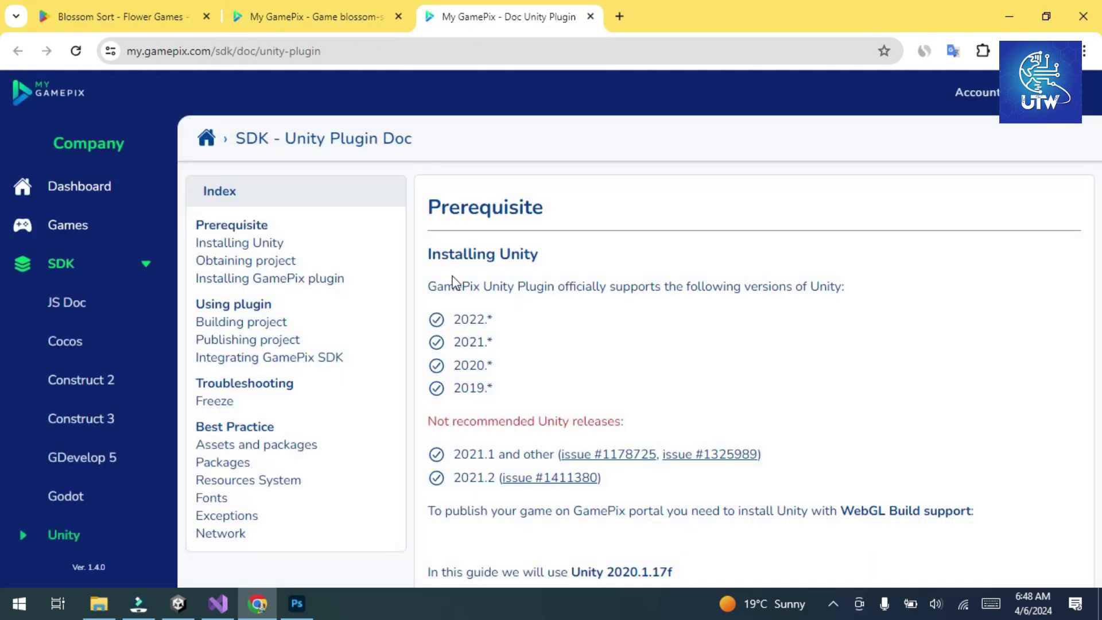
# Read the Unity plugin documentation on supported Unity versions, the sample project and plugin installation, and close the page.
pyautogui.scroll(-2, 531, 329)
pyautogui.scroll(-1, 531, 328)
pyautogui.scroll(3, 495, 268)
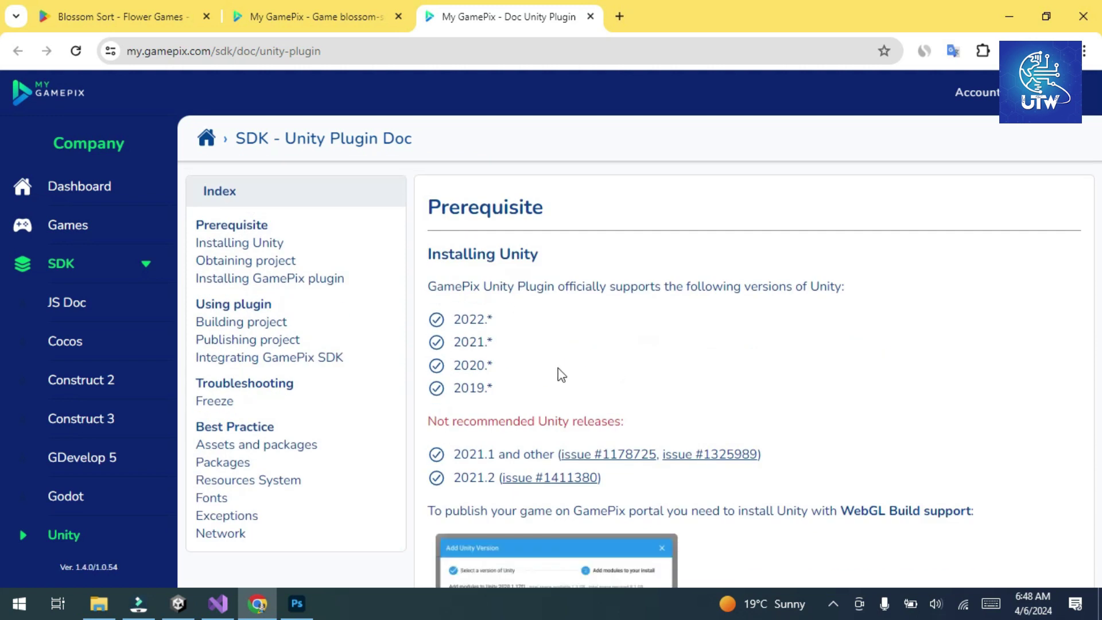
pyautogui.scroll(-4, 583, 361)
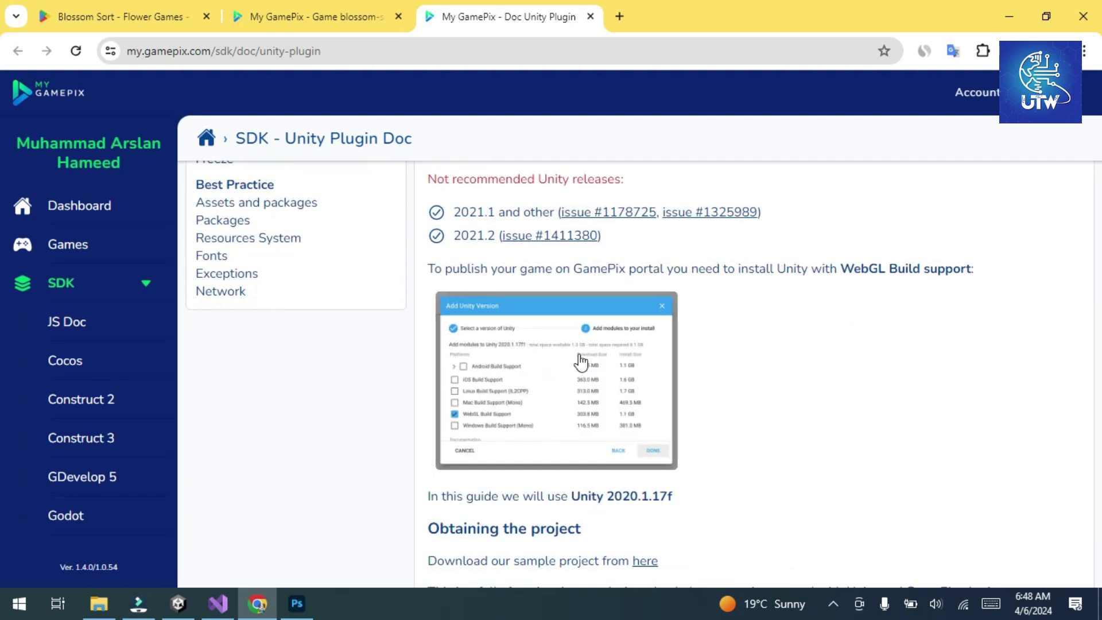
pyautogui.scroll(-5, 581, 362)
pyautogui.scroll(-1, 583, 362)
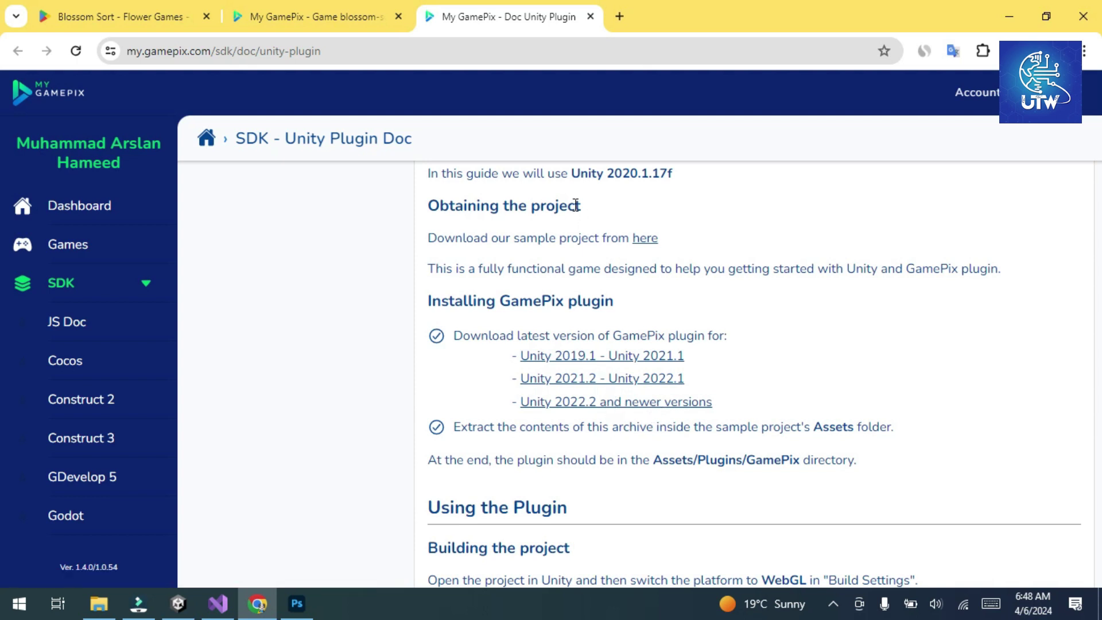
pyautogui.click(590, 16)
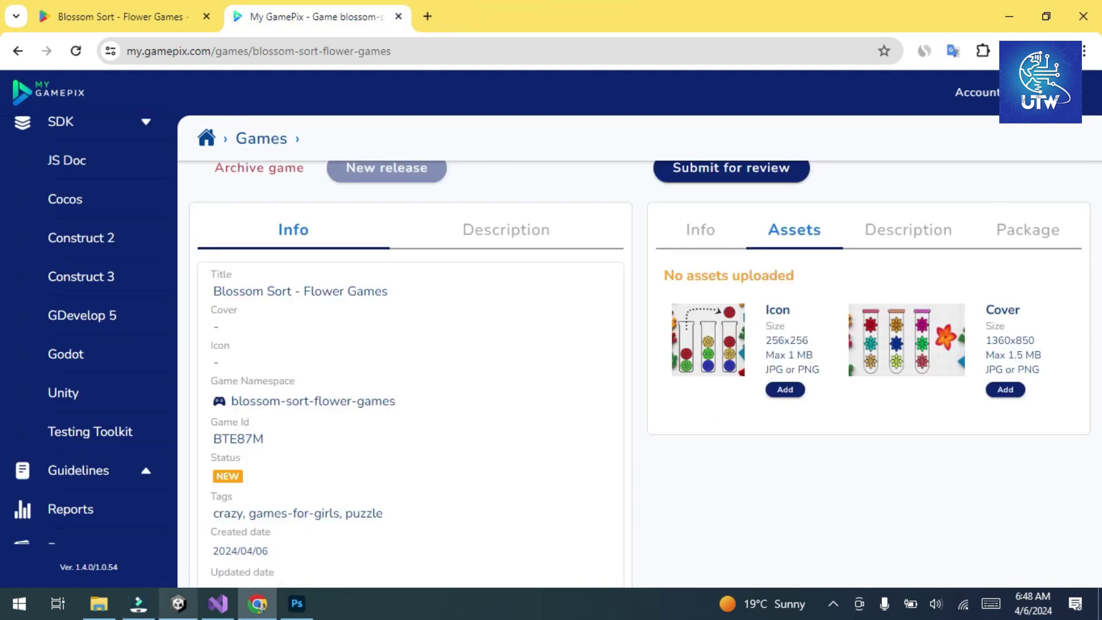
pyautogui.click(179, 603)
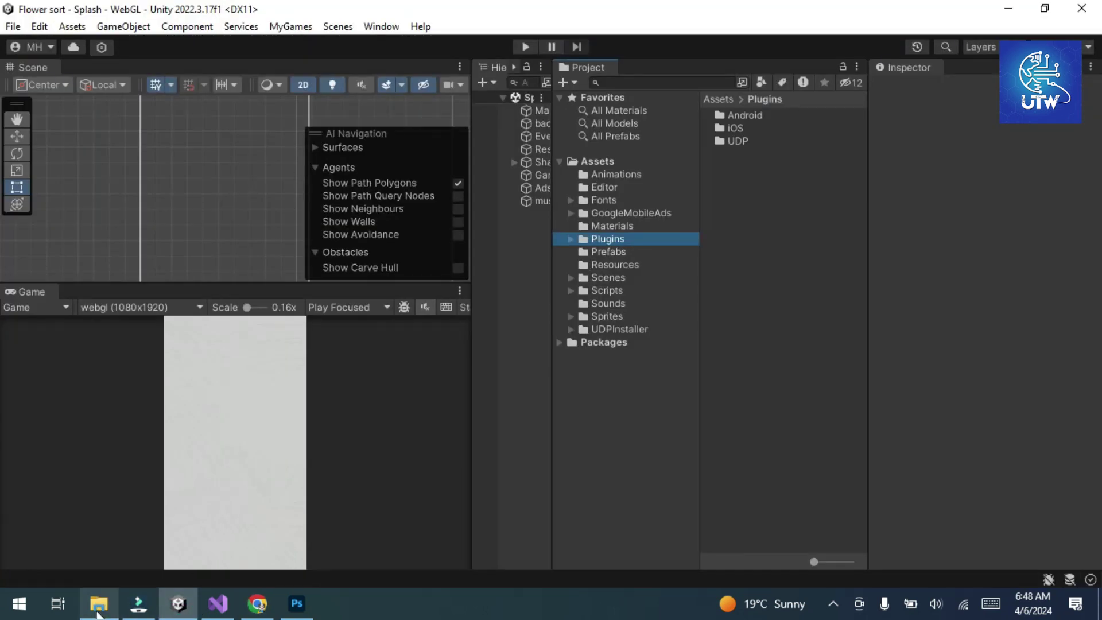
pyautogui.click(76, 27)
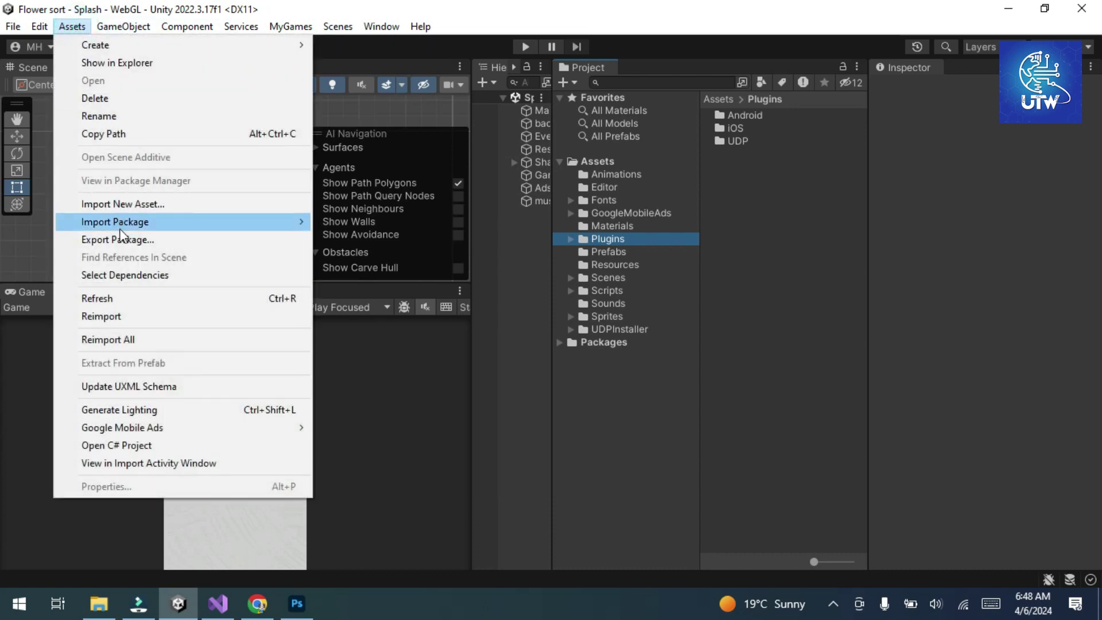
pyautogui.moveTo(131, 228)
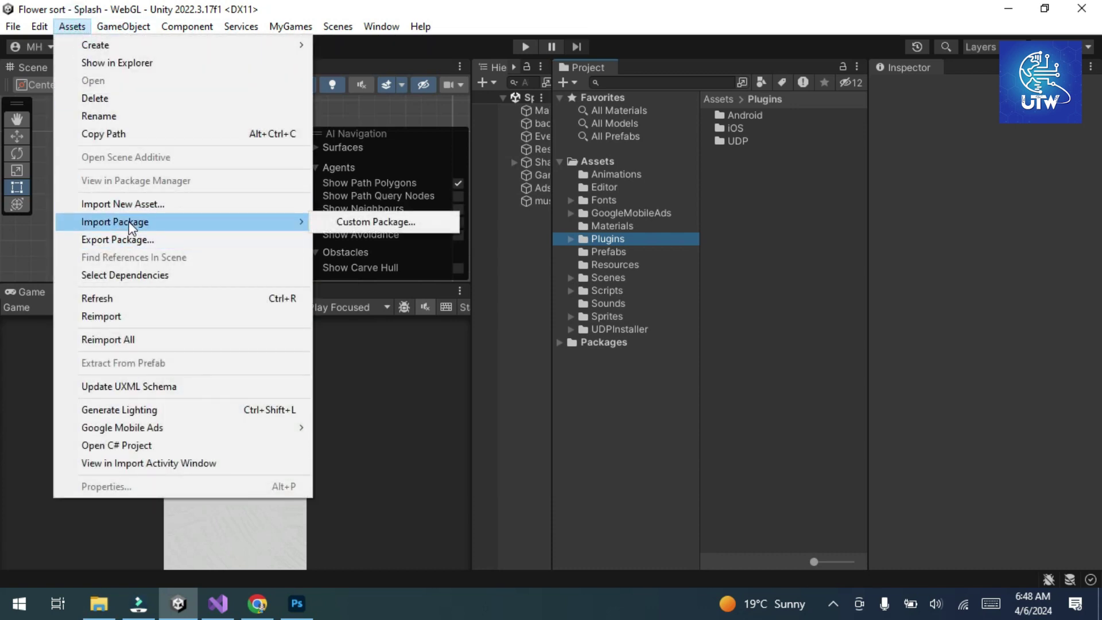
pyautogui.click(366, 218)
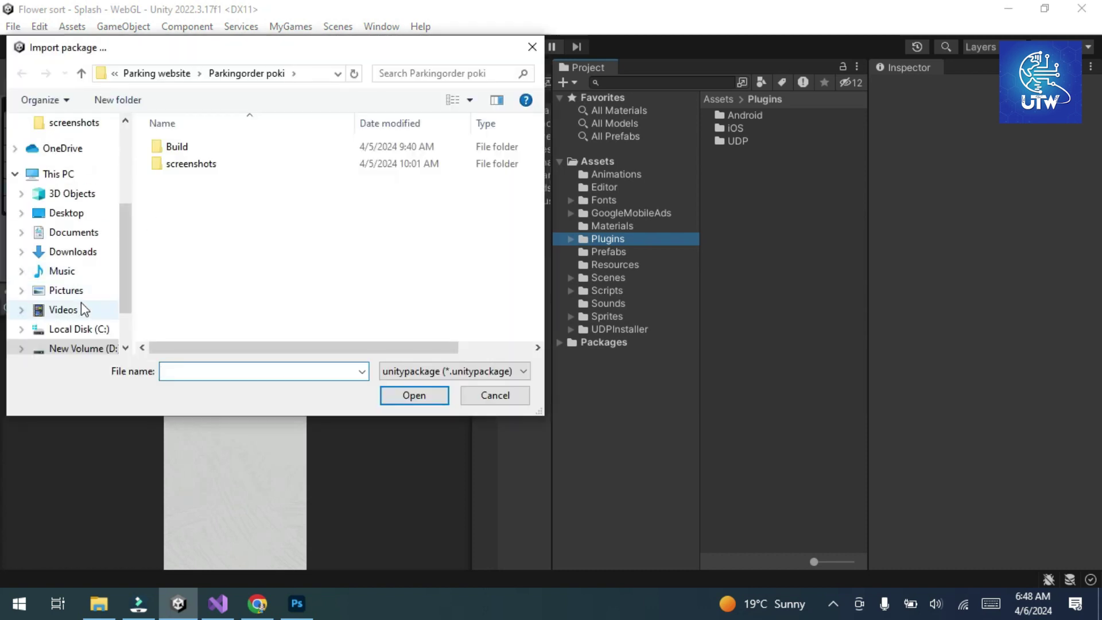
pyautogui.click(533, 48)
# Import the GamePix folder from the downloaded gamepix-unity-plugin (2) Plugins folder into the Unity project's Assets/Plugins folder.
pyautogui.click(99, 603)
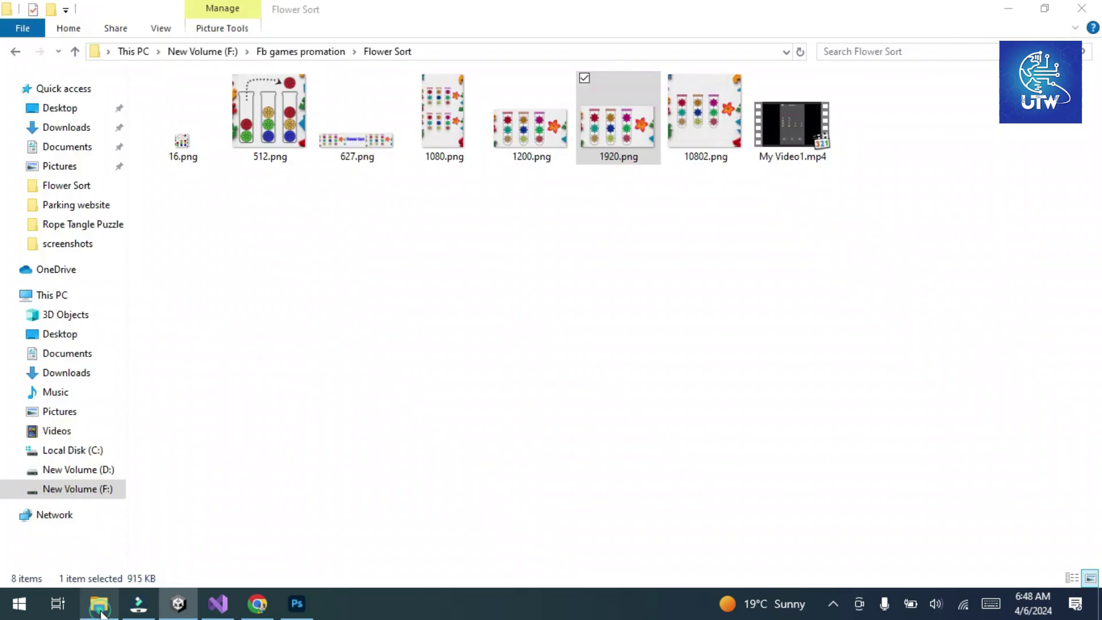
pyautogui.click(74, 130)
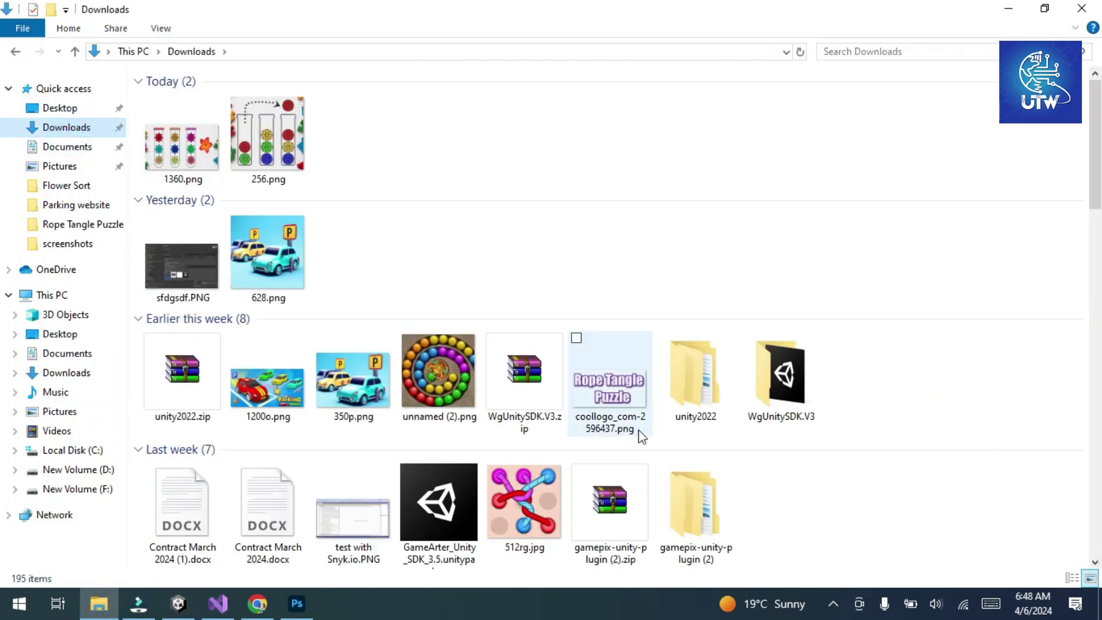
pyautogui.doubleClick(710, 532)
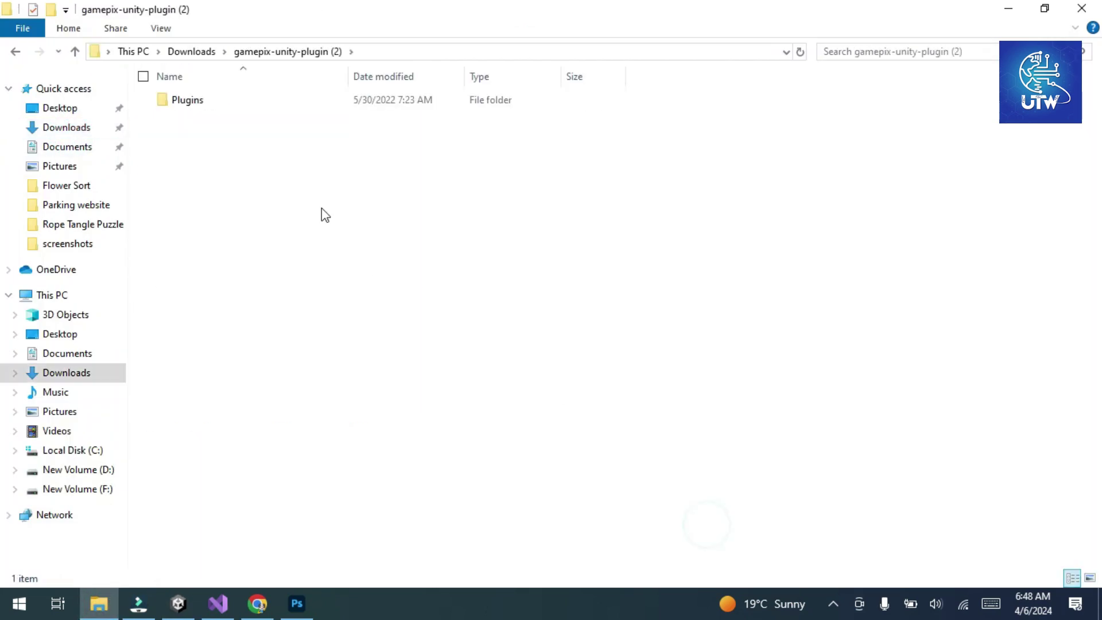
pyautogui.doubleClick(187, 103)
pyautogui.moveTo(191, 100); pyautogui.dragTo(608, 240)
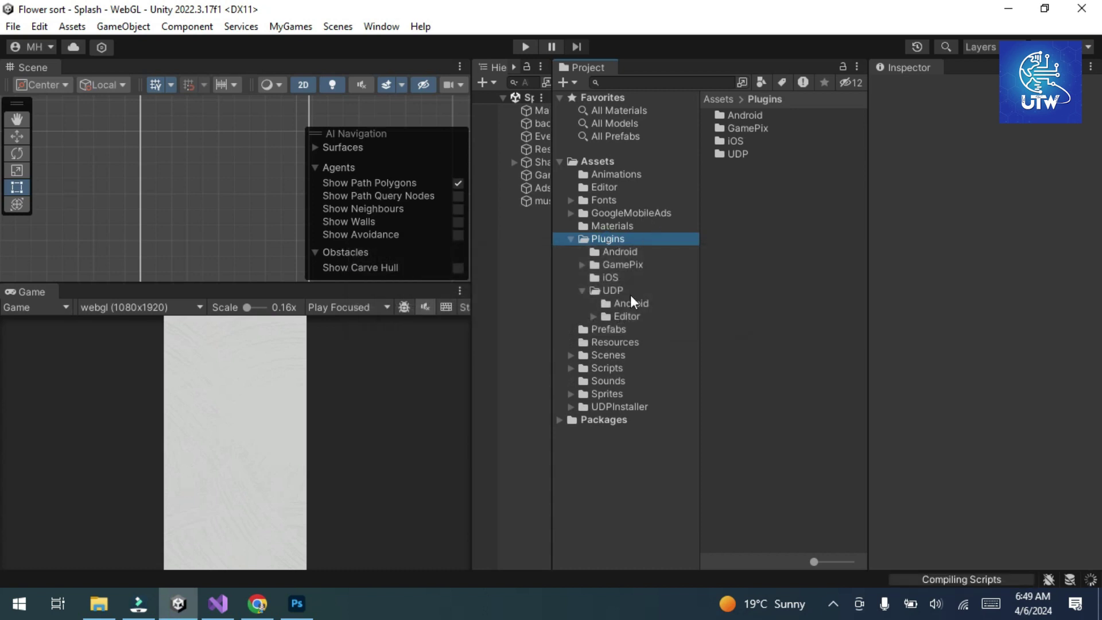
# Open the GamePix folder inside the project's Plugins folder and reload the externally modified Flower sort solution in Visual Studio.
pyautogui.click(597, 165)
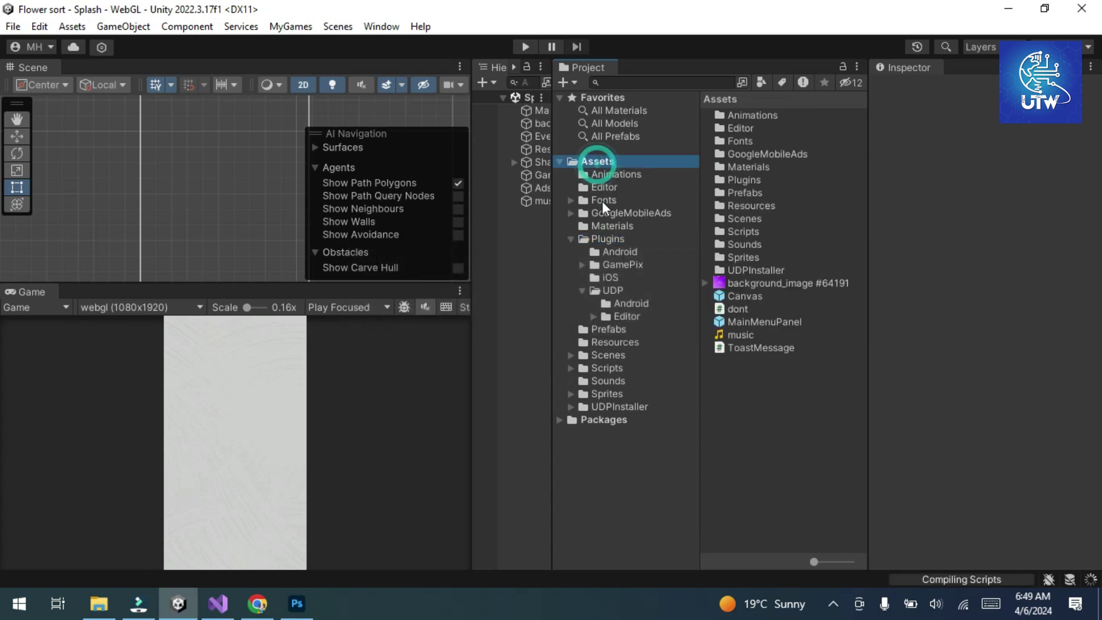
pyautogui.click(609, 238)
pyautogui.click(614, 302)
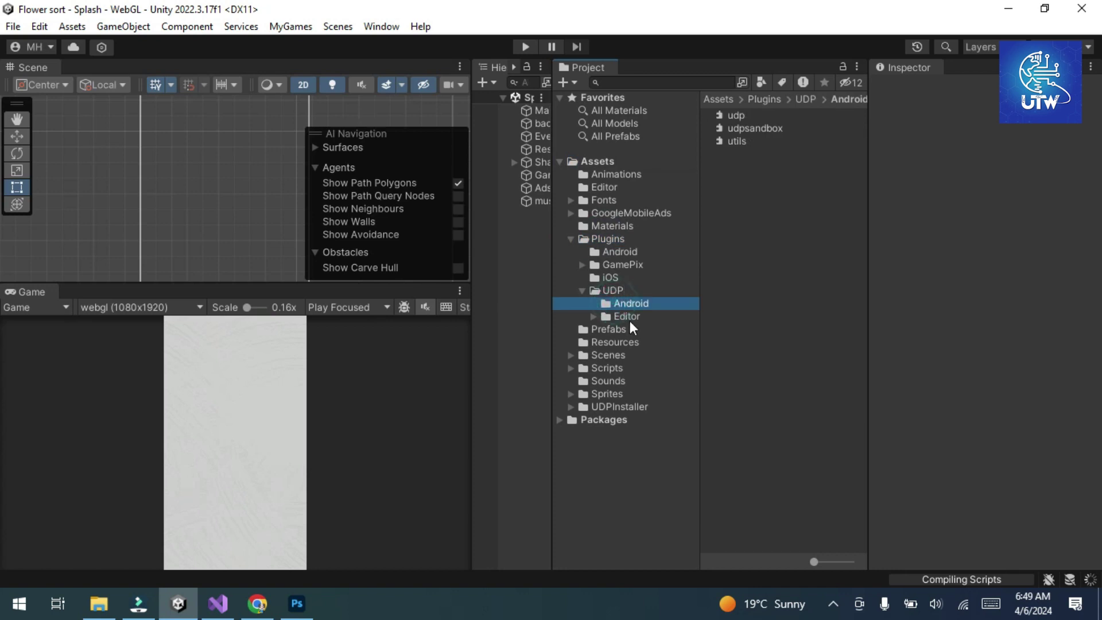
pyautogui.click(628, 317)
pyautogui.click(612, 239)
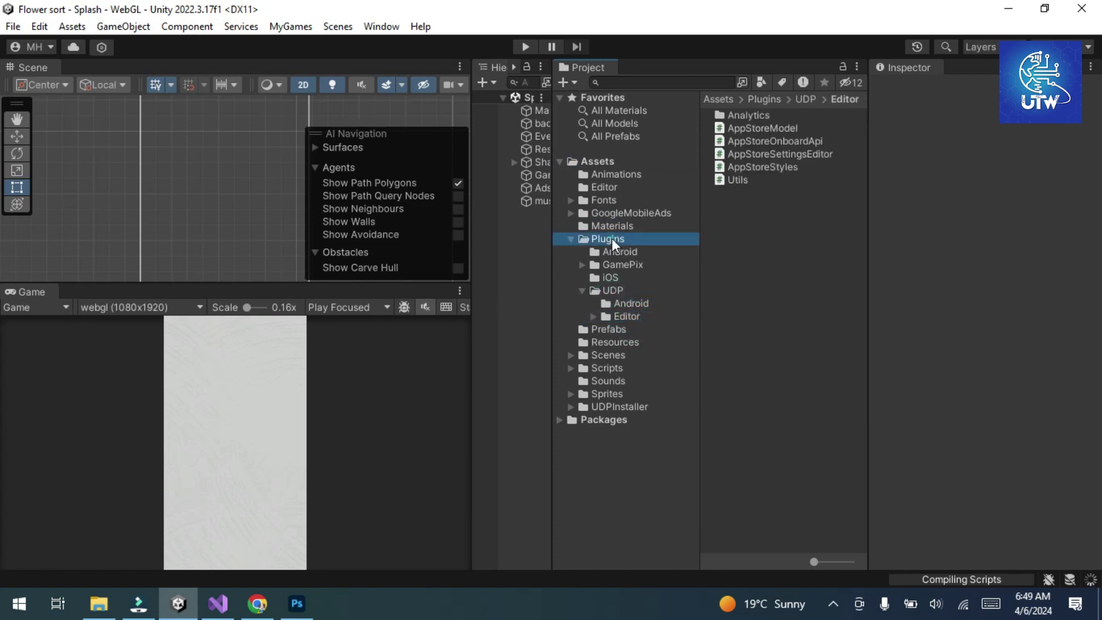
pyautogui.click(750, 129)
pyautogui.doubleClick(750, 130)
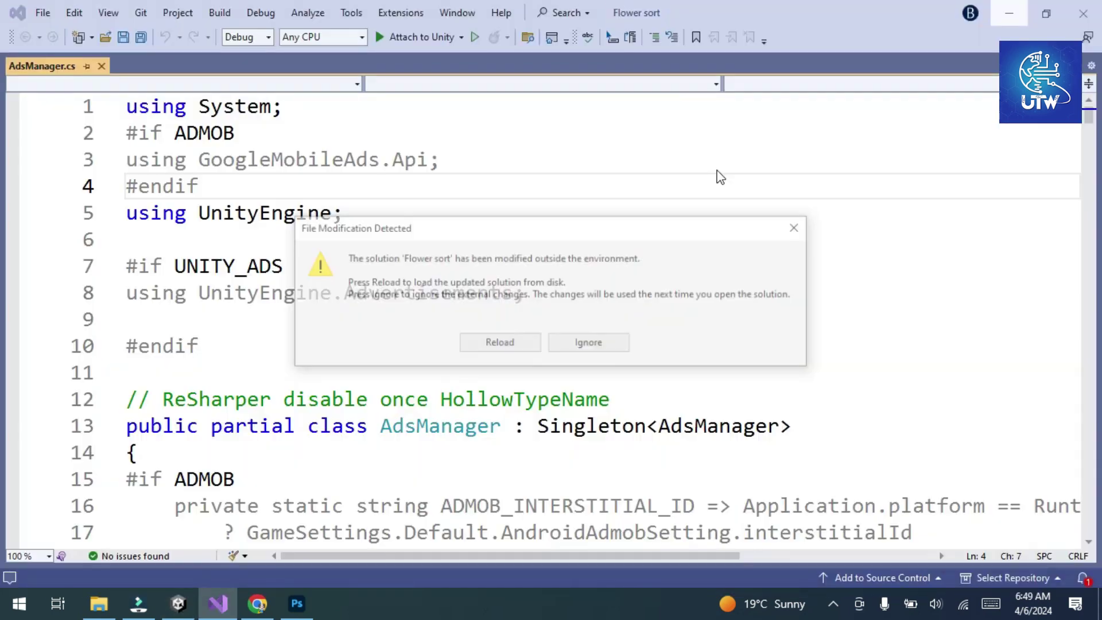
pyautogui.click(522, 342)
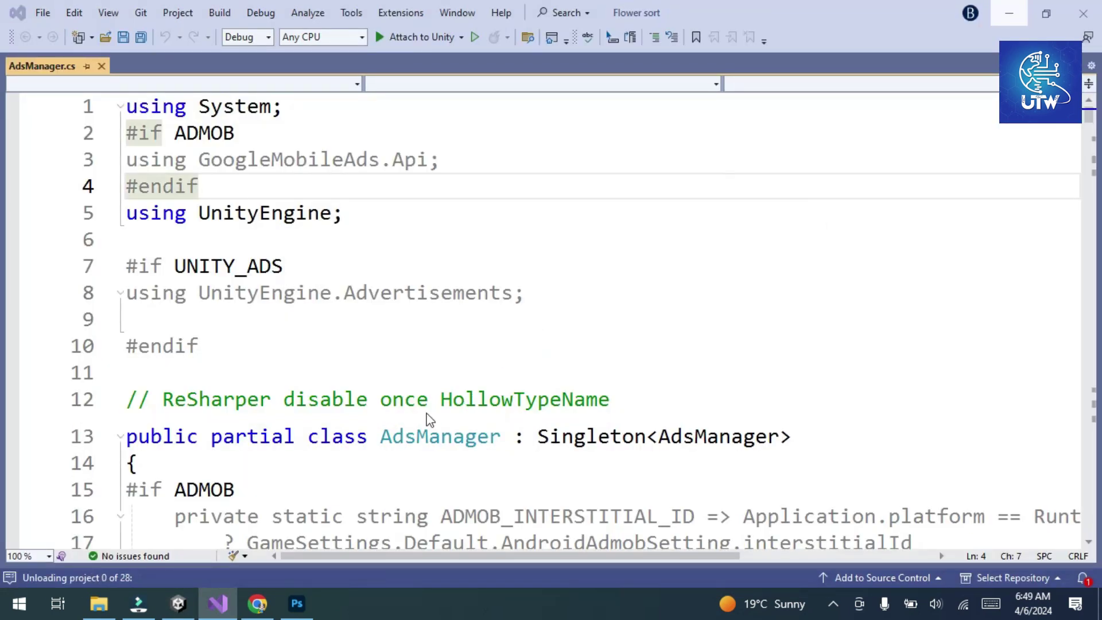
# Switch to Photoshop and quit it without saving the two open documents.
pyautogui.click(297, 603)
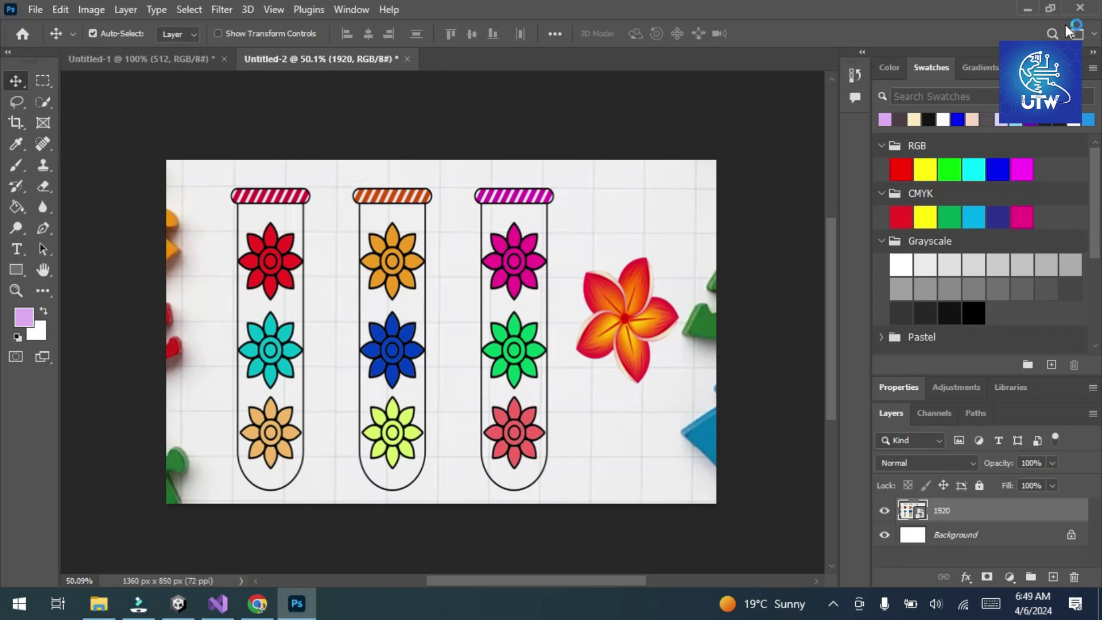
pyautogui.click(1080, 7)
pyautogui.click(543, 236)
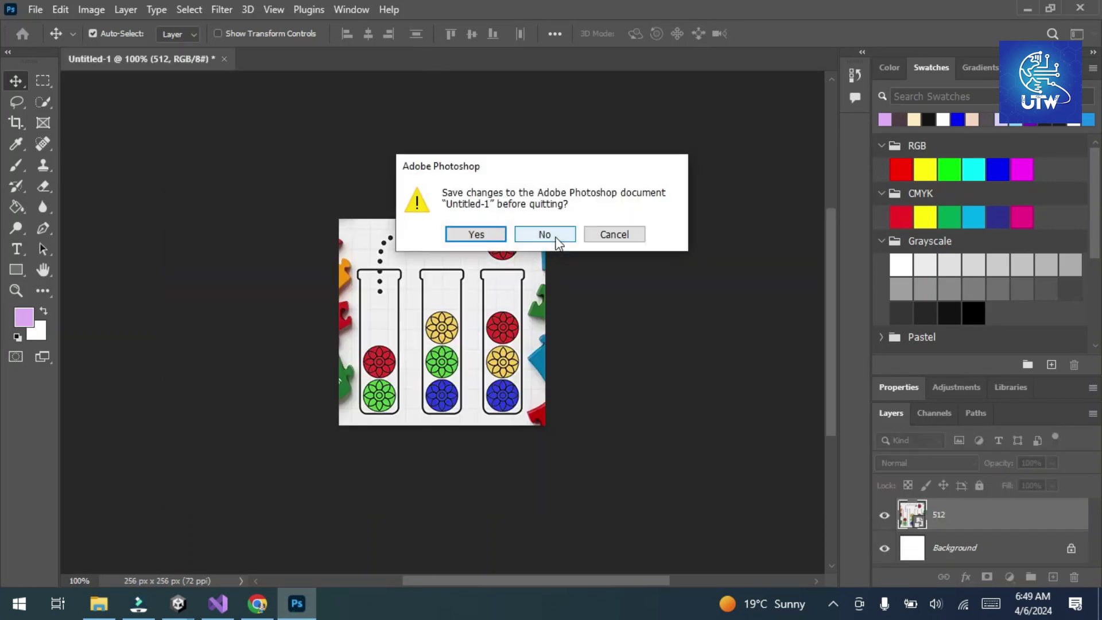
pyautogui.click(545, 236)
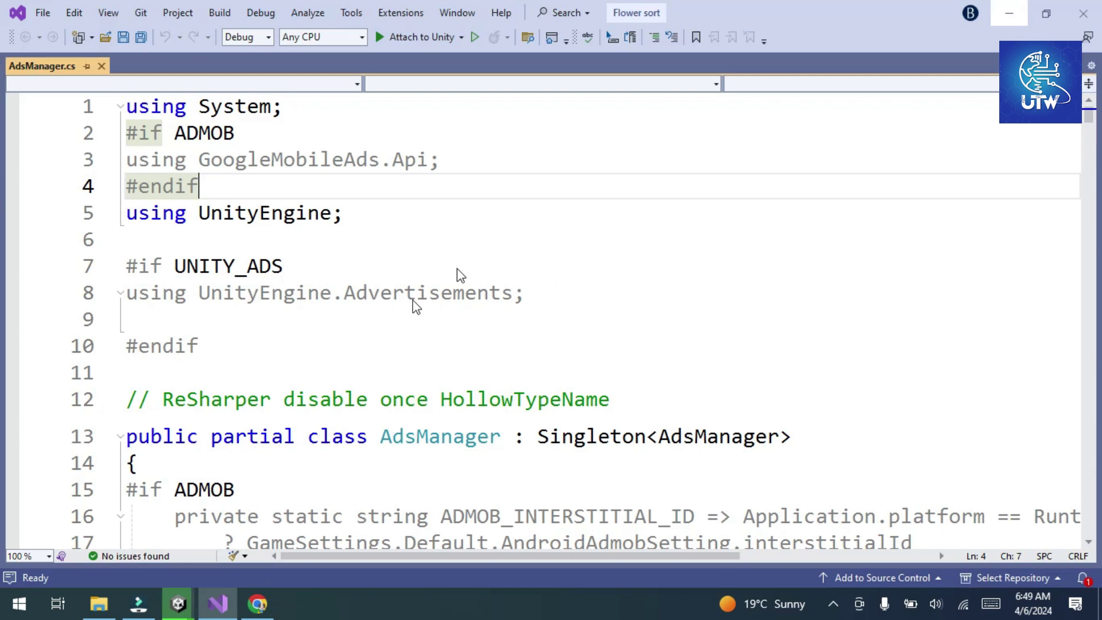
# Switch to Unity, open the script attached to the GameManager object and read through its code.
pyautogui.hotkey('alt', 'Tab')
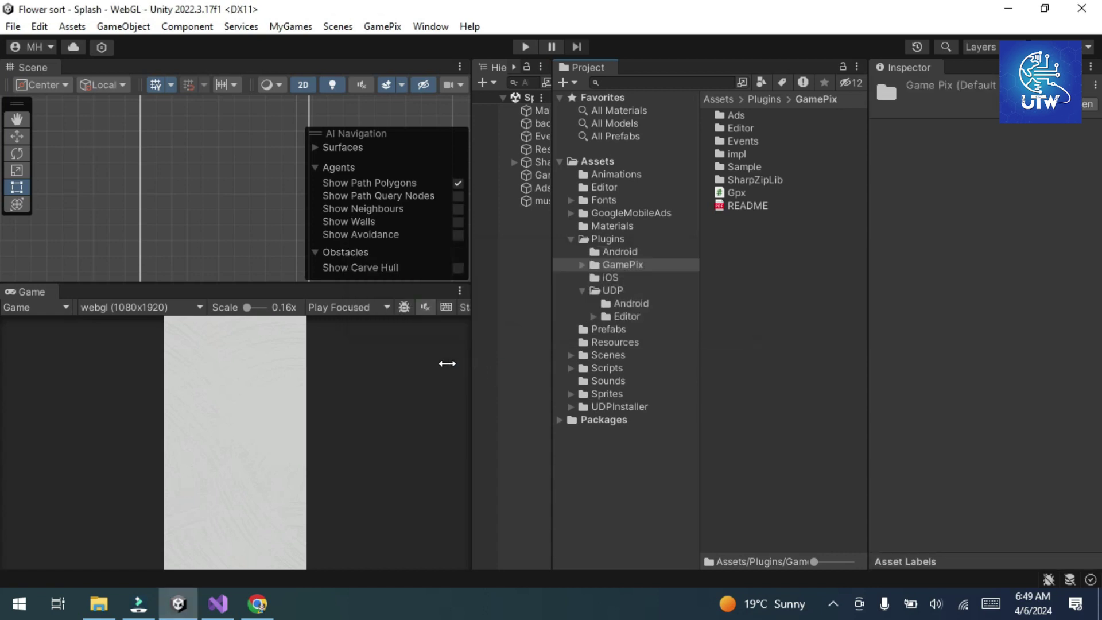
pyautogui.moveTo(469, 368); pyautogui.dragTo(318, 356)
pyautogui.click(419, 175)
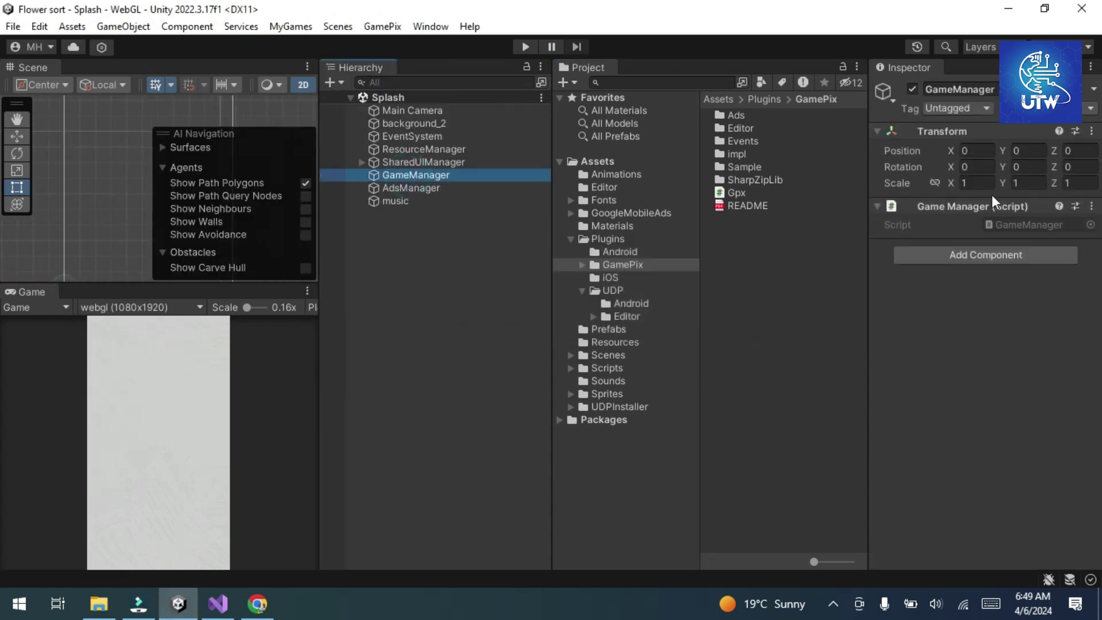
pyautogui.click(1012, 222)
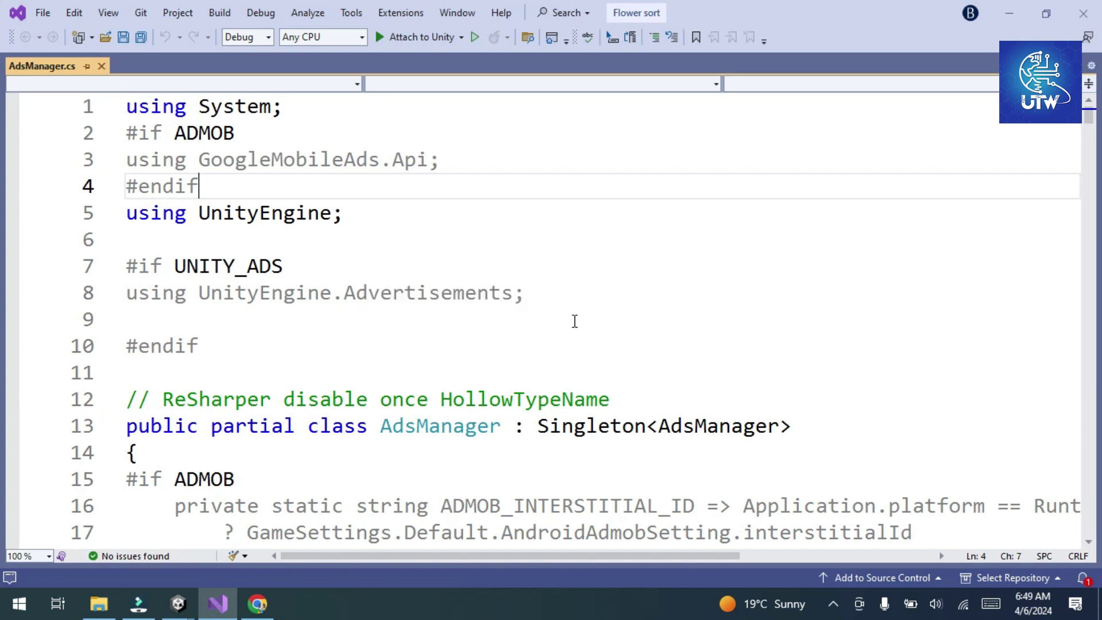
pyautogui.scroll(-12, 574, 320)
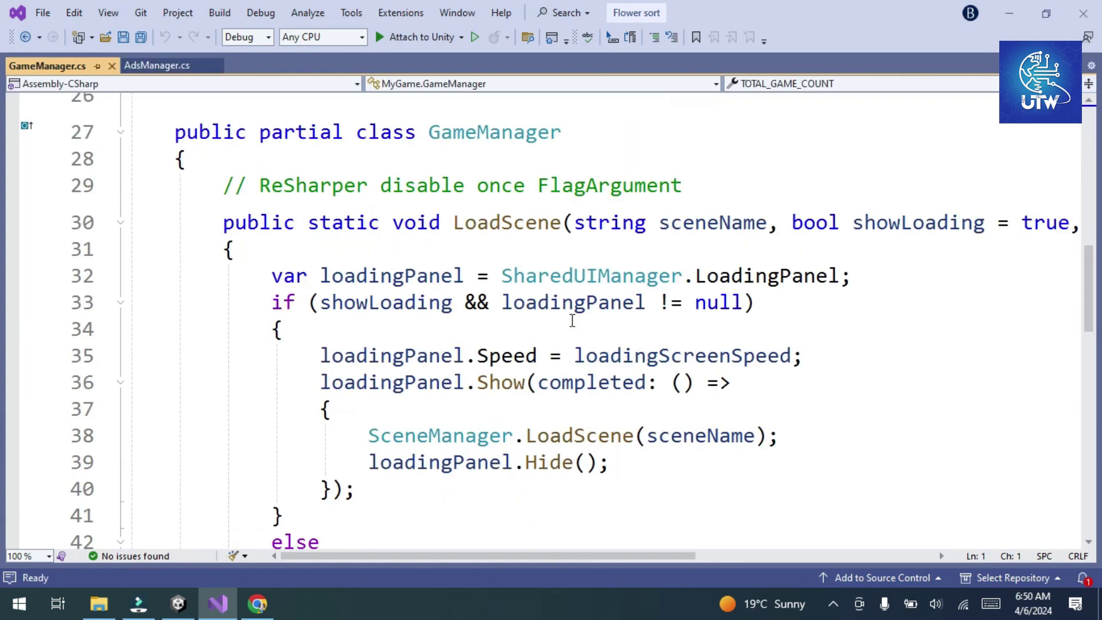
pyautogui.scroll(-4, 576, 320)
pyautogui.scroll(1, 575, 320)
pyautogui.scroll(-1, 576, 321)
pyautogui.scroll(-3, 577, 321)
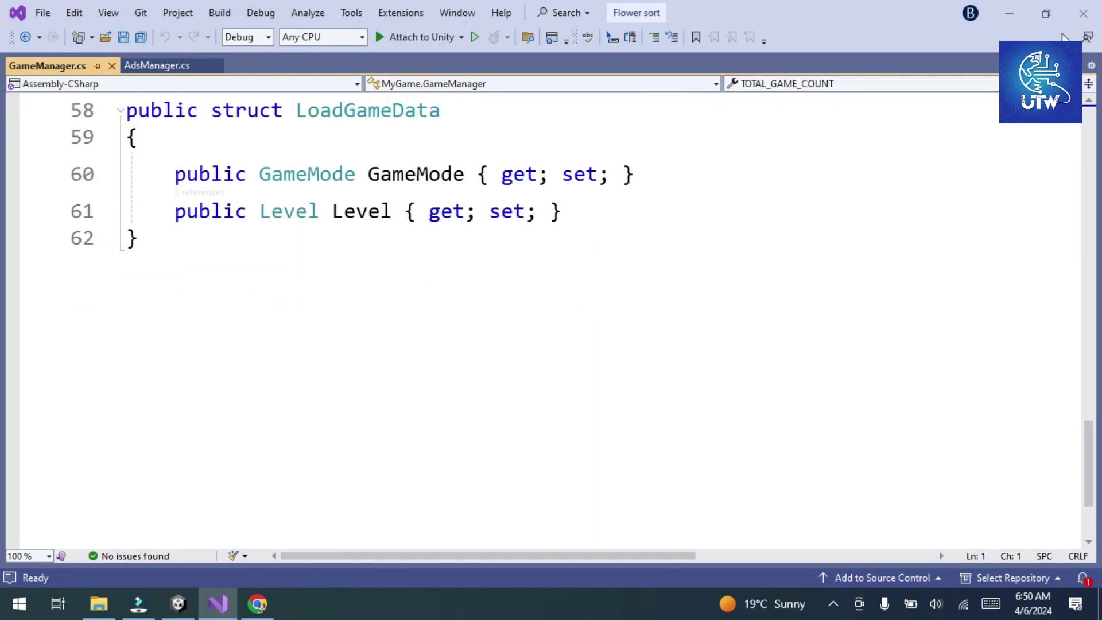
pyautogui.click(1026, 19)
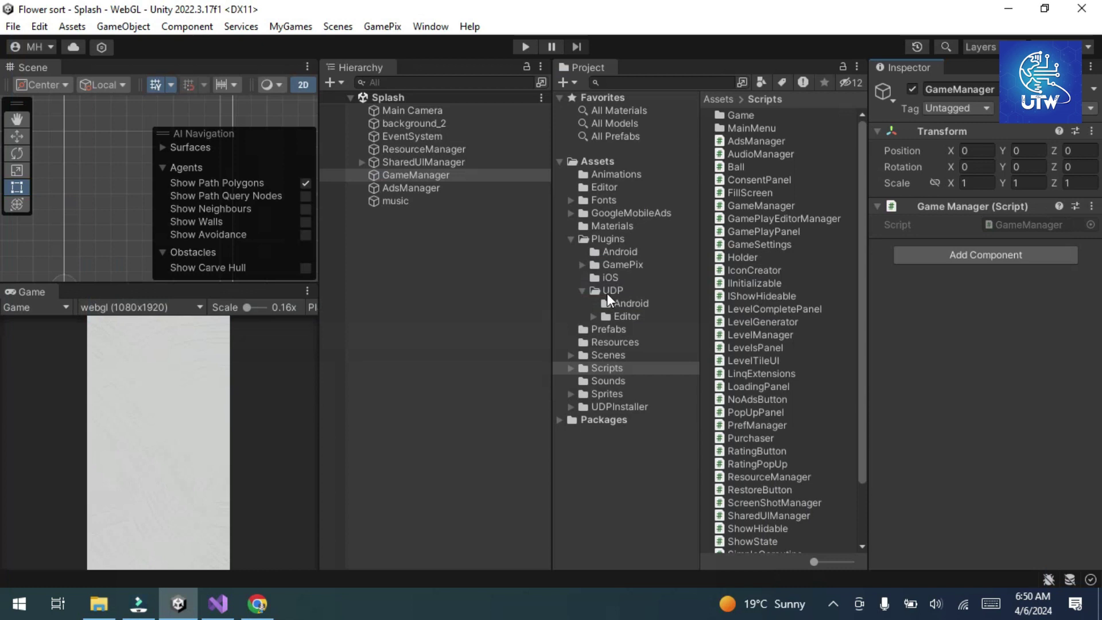
# Open SampleScript from the GamePix plugin's Sample folder in Visual Studio.
pyautogui.click(615, 266)
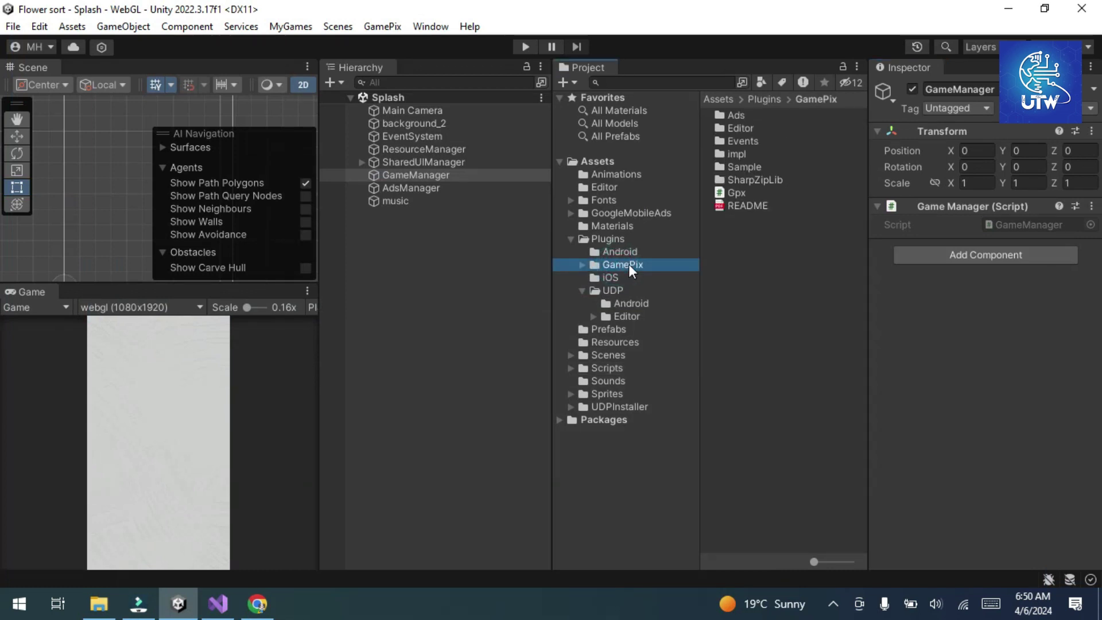
pyautogui.doubleClick(744, 168)
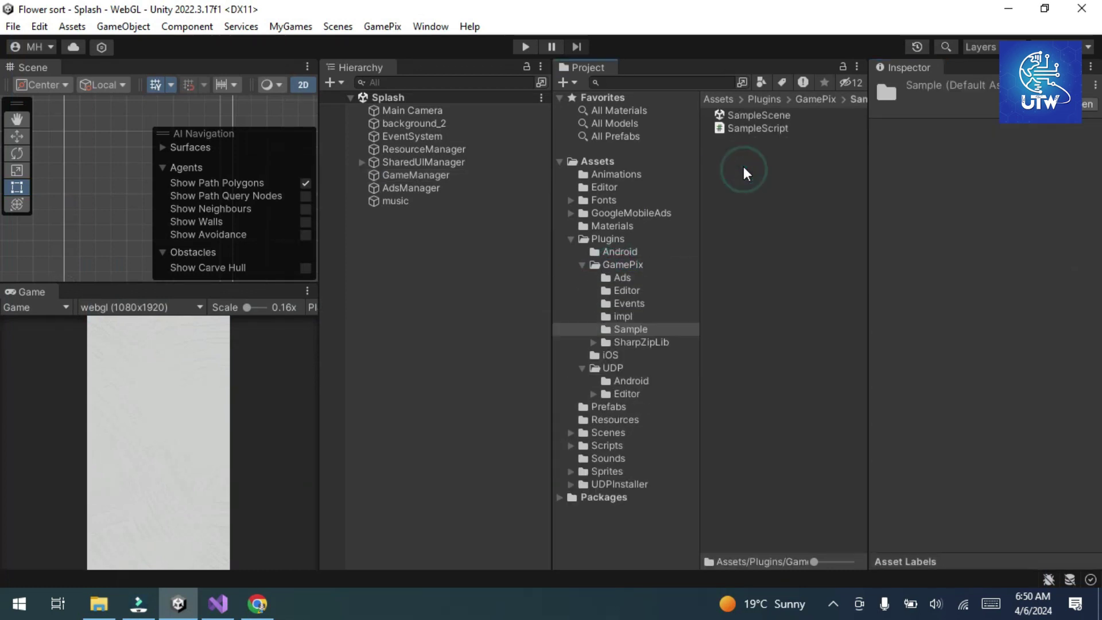
pyautogui.doubleClick(753, 129)
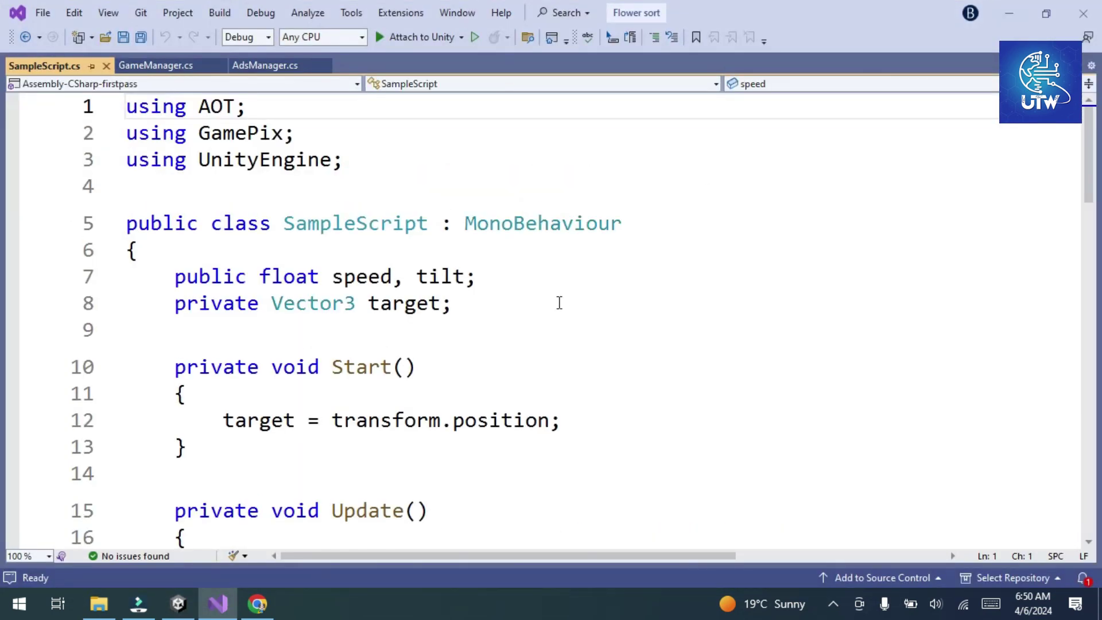
# Copy the line Gpx.Ads.InterstitialAd(InterstitialAd); from the Update method of SampleScript.cs.
pyautogui.scroll(-5, 564, 301)
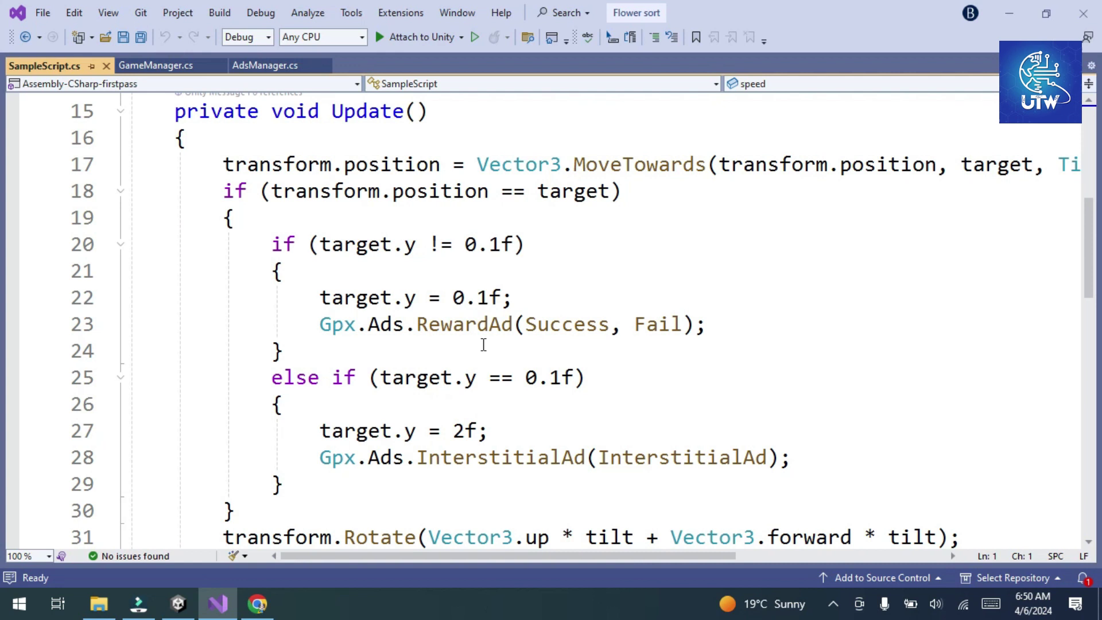
pyautogui.scroll(-1, 373, 439)
pyautogui.moveTo(808, 377); pyautogui.dragTo(333, 380)
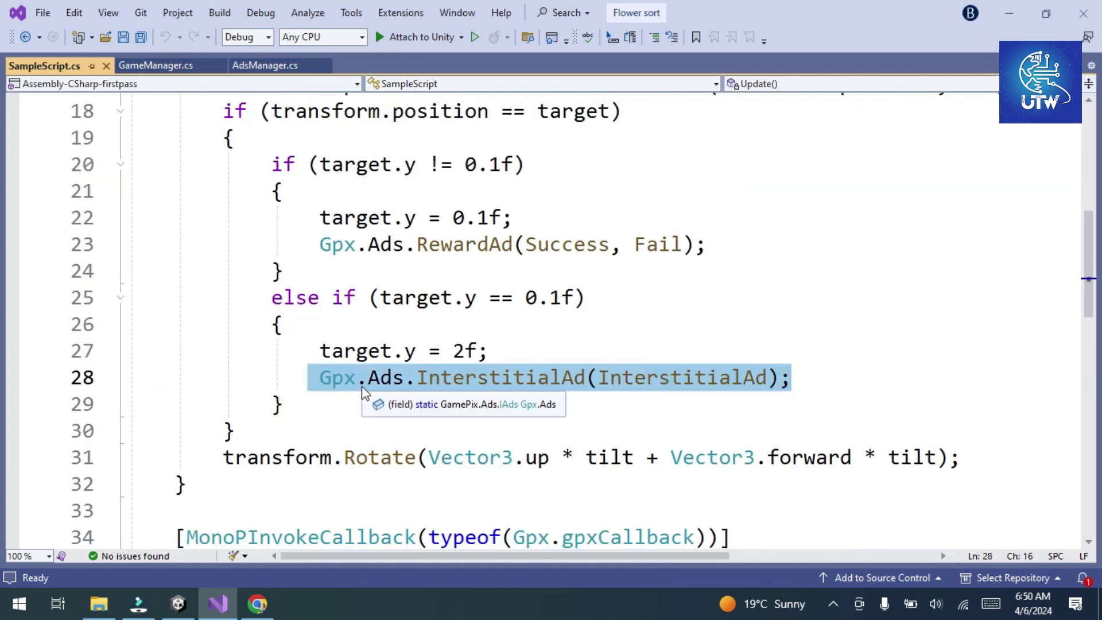
pyautogui.rightClick(361, 386)
pyautogui.click(155, 490)
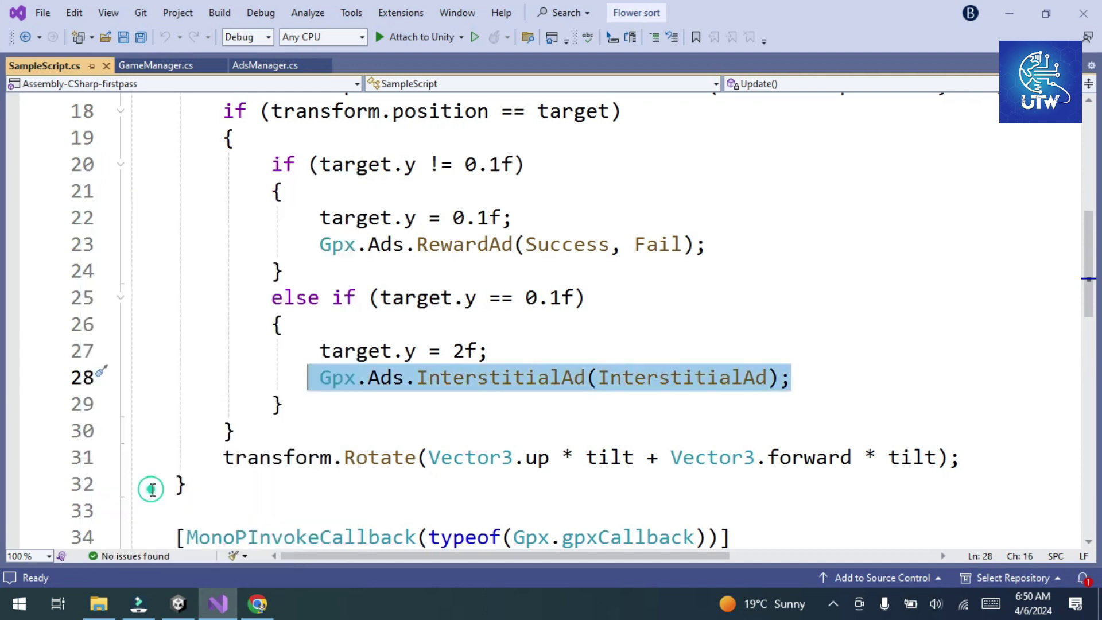
# Switch back to Unity and widen the Scene and Game views.
pyautogui.click(180, 612)
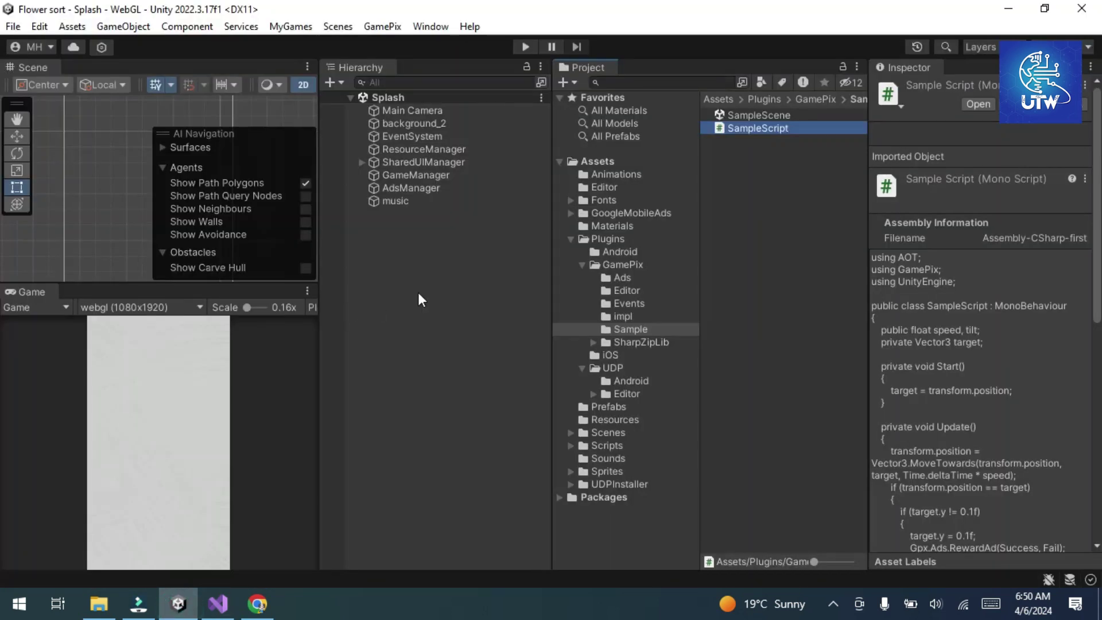
pyautogui.moveTo(318, 341); pyautogui.dragTo(364, 343)
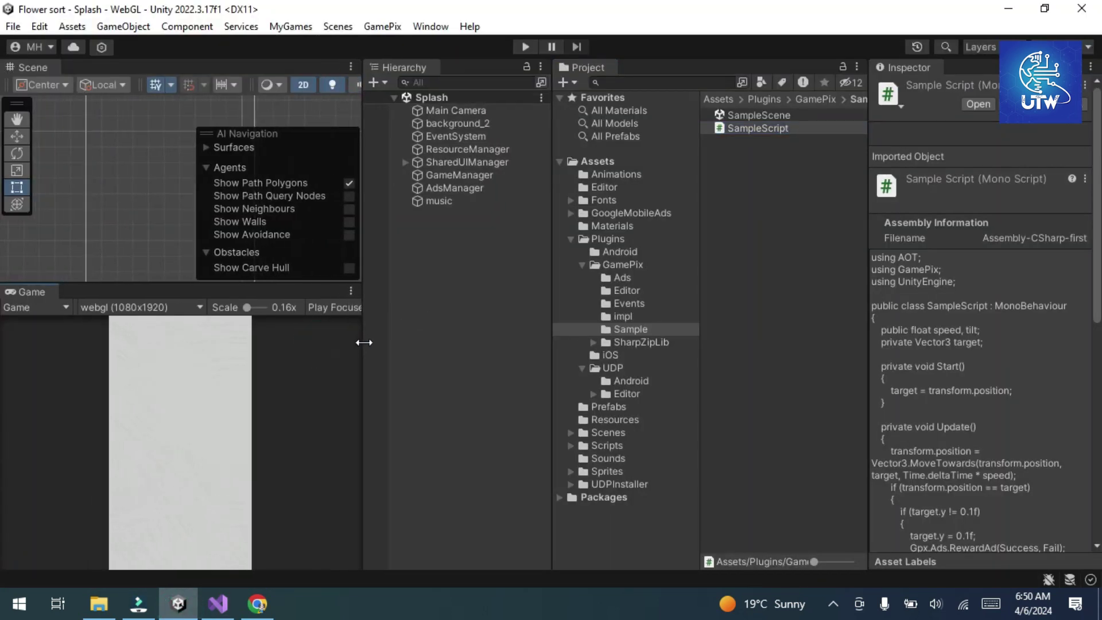
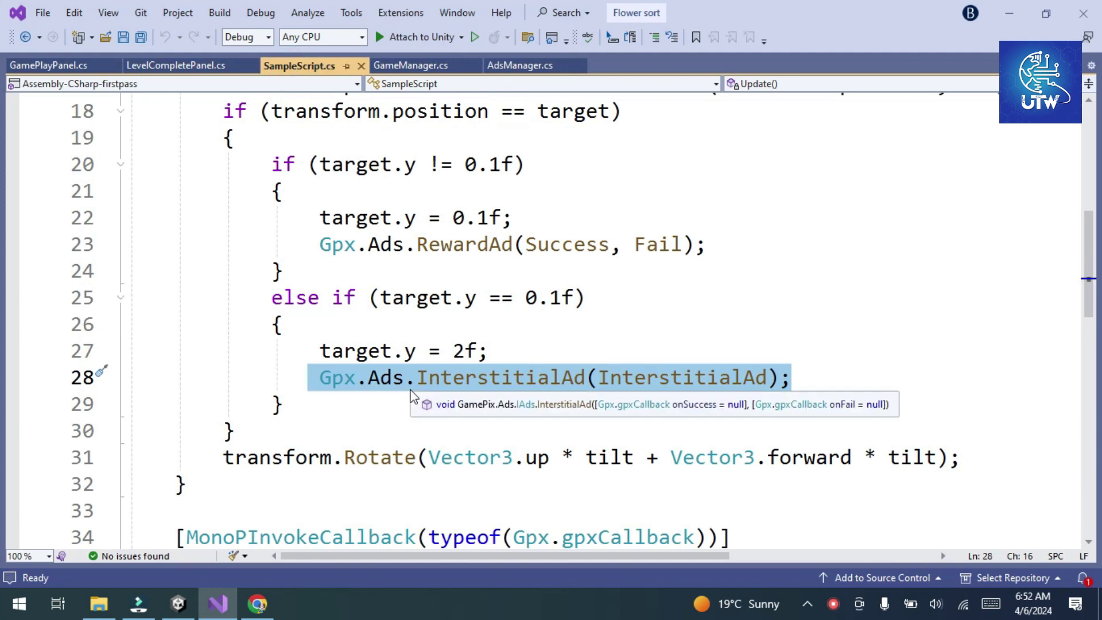
# Add Gpx.Ads.InterstitialAd(InterstitialAd); after the LoadNextLevel call in the OnClickContinue method of LevelCompletePanel.cs.
pyautogui.click(80, 66)
pyautogui.scroll(-3, 626, 453)
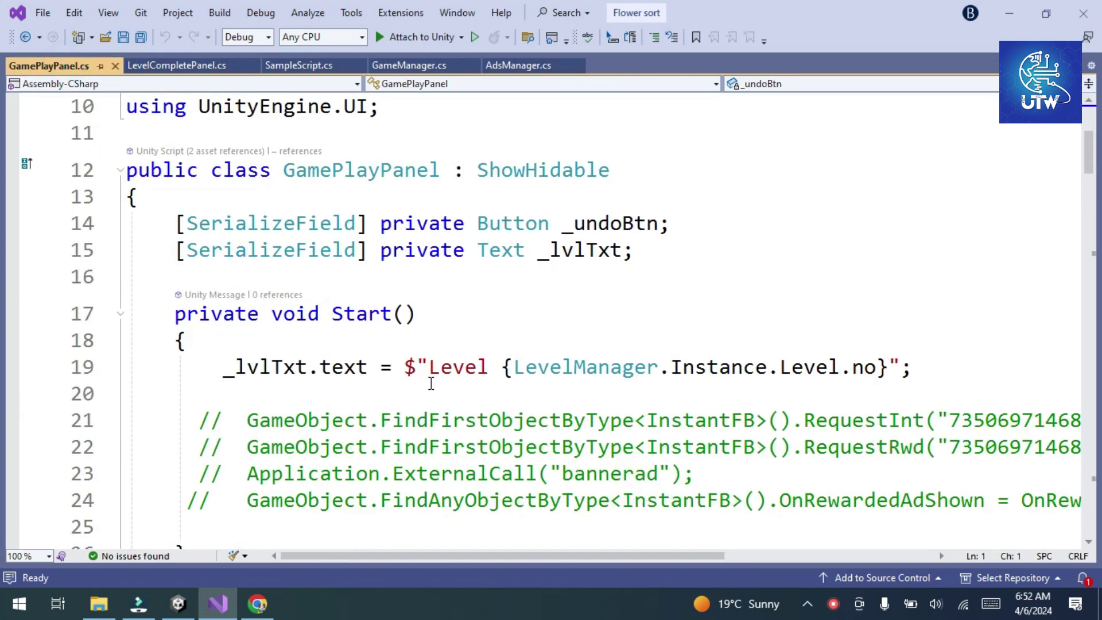
pyautogui.click(178, 69)
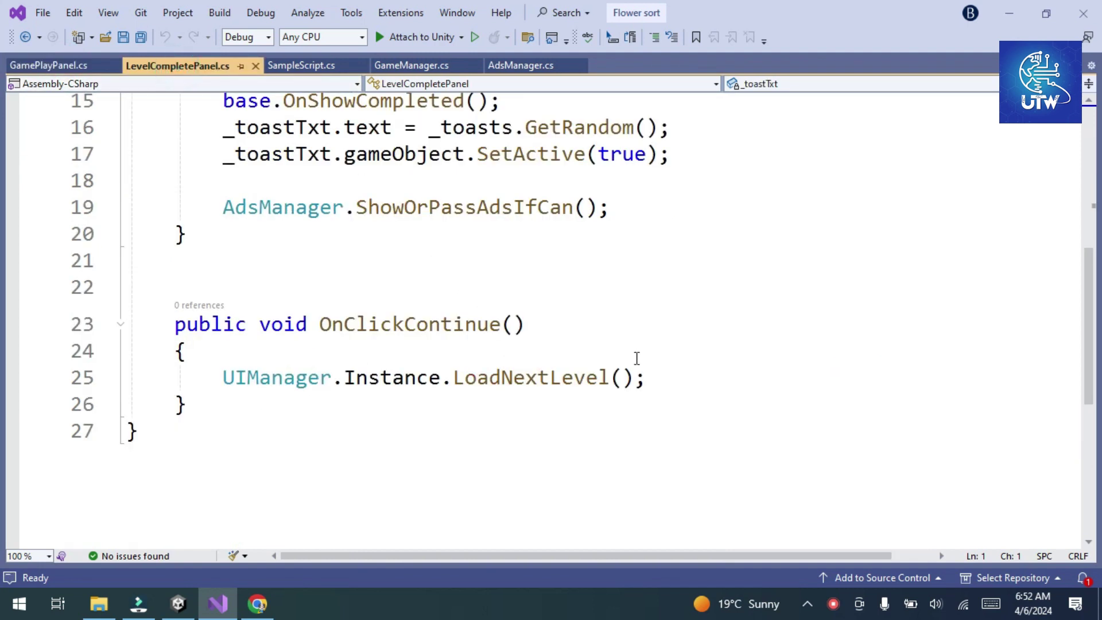
pyautogui.click(657, 379)
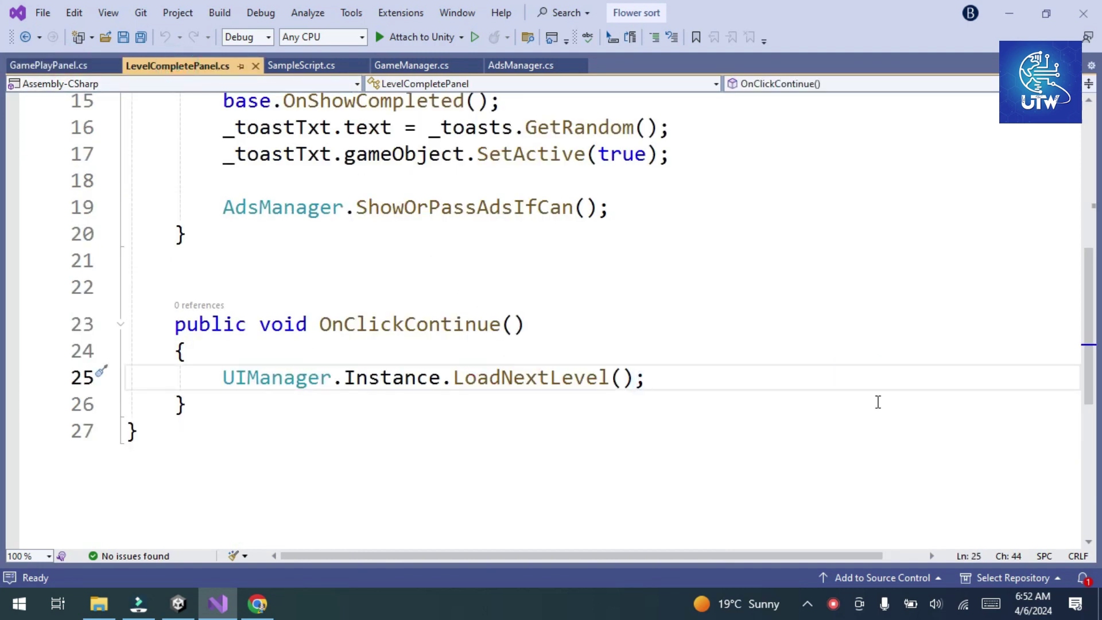
pyautogui.press('Return')
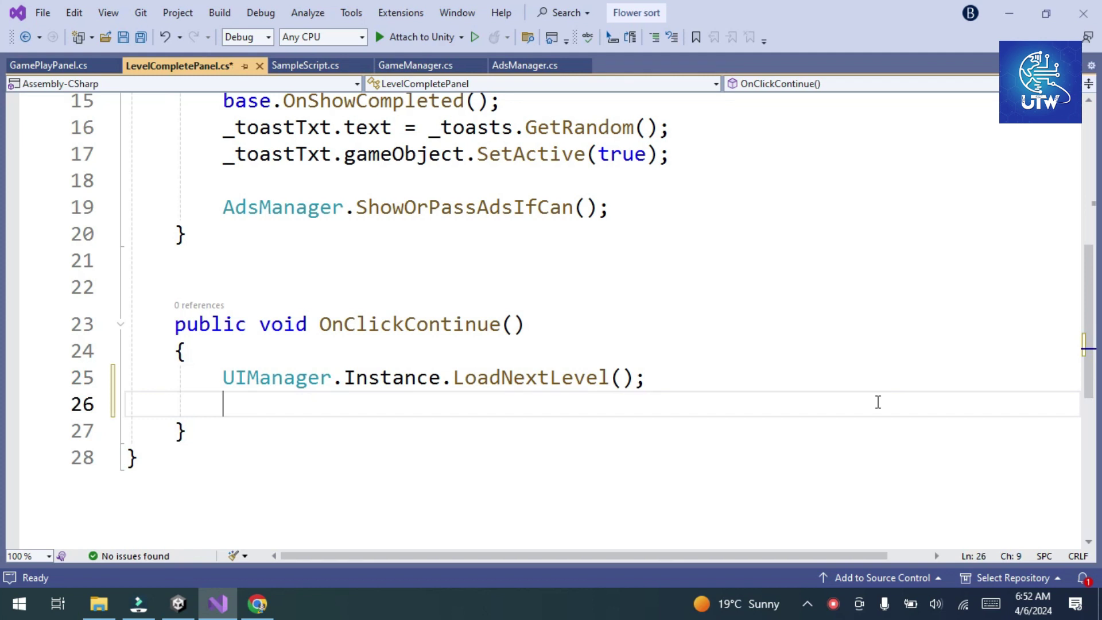
pyautogui.write('Gpx.Ads.InterstitialAd(InterstitialAd);')
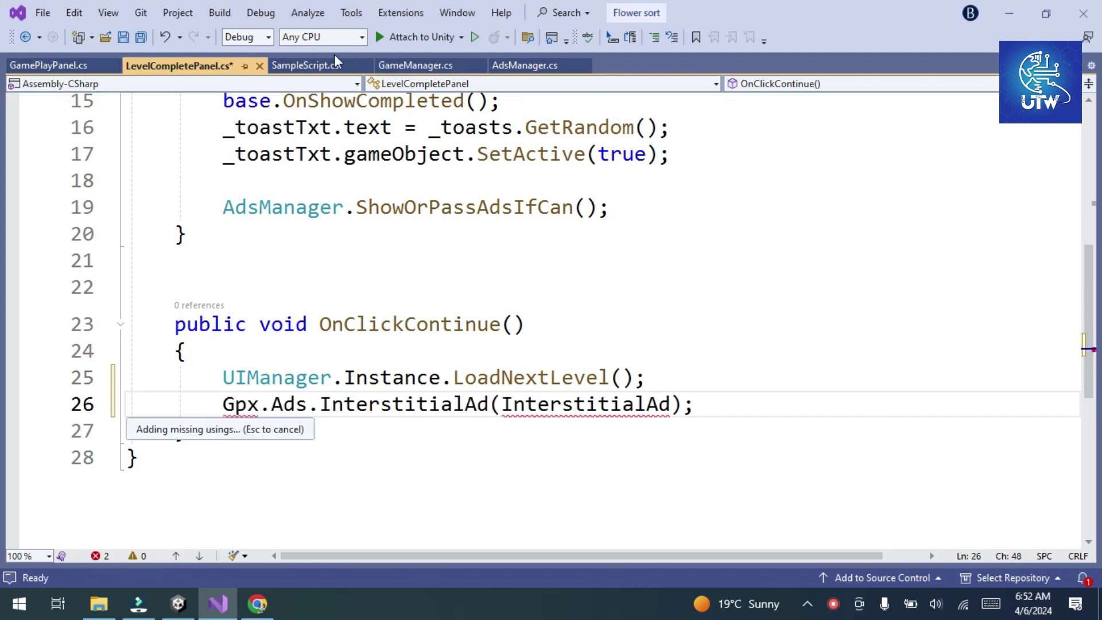
# Copy the InterstitialAd callback method with its MonoPInvokeCallback attribute from SampleScript.cs and paste it below OnClickContinue in LevelCompletePanel.cs.
pyautogui.click(315, 67)
pyautogui.scroll(-3, 487, 483)
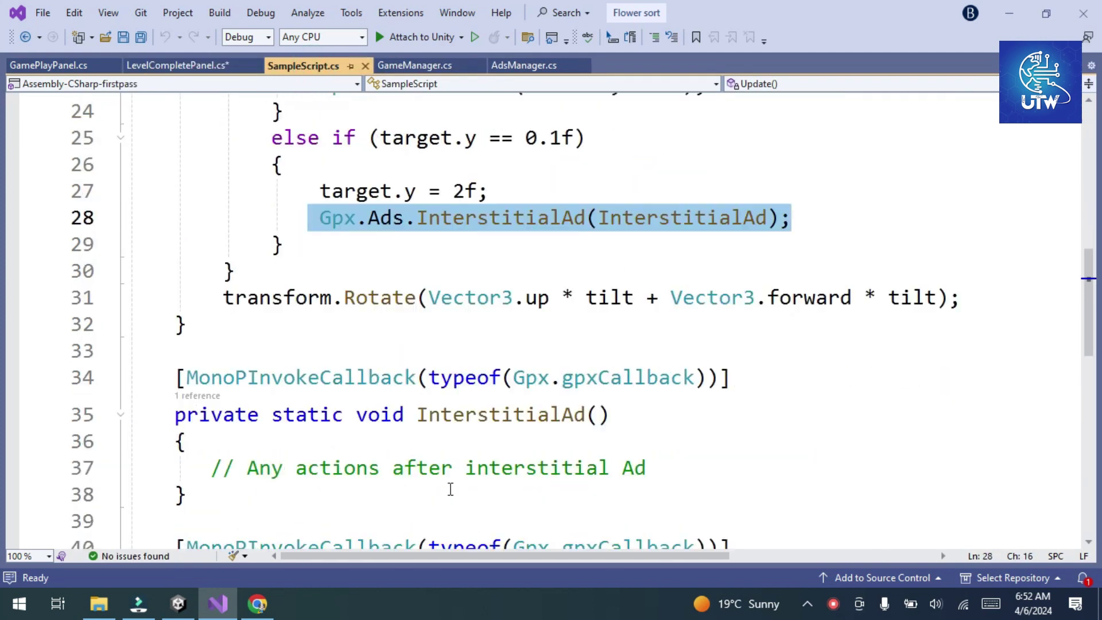
pyautogui.moveTo(209, 421); pyautogui.dragTo(173, 302)
pyautogui.hotkey('ctrl', 'c')
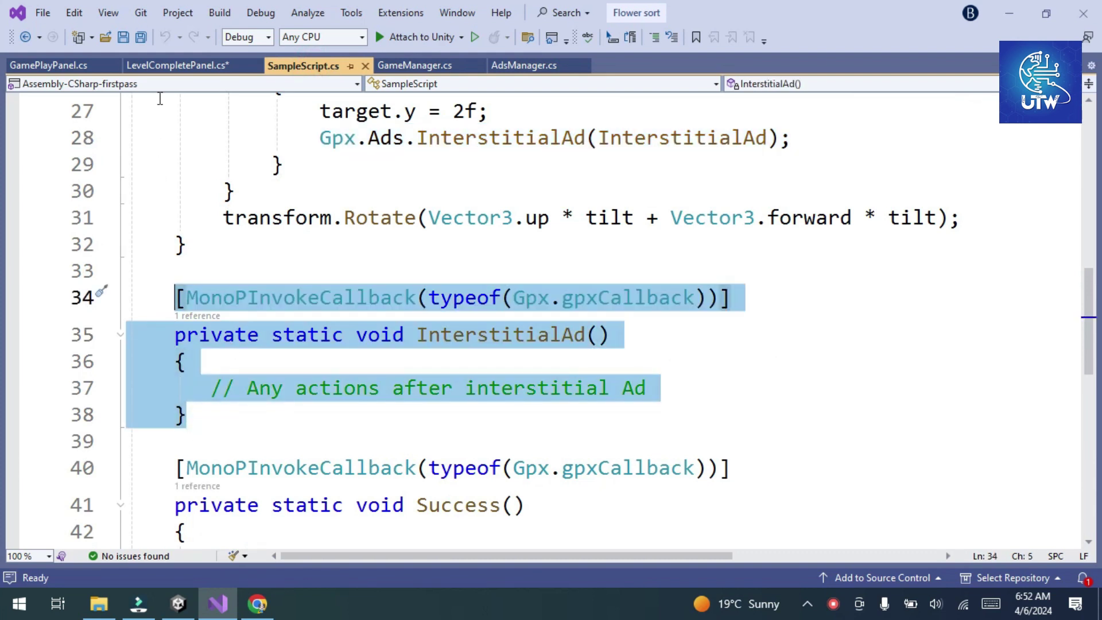
pyautogui.click(167, 66)
pyautogui.click(215, 435)
pyautogui.press('Return')
pyautogui.hotkey('ctrl', 'v')
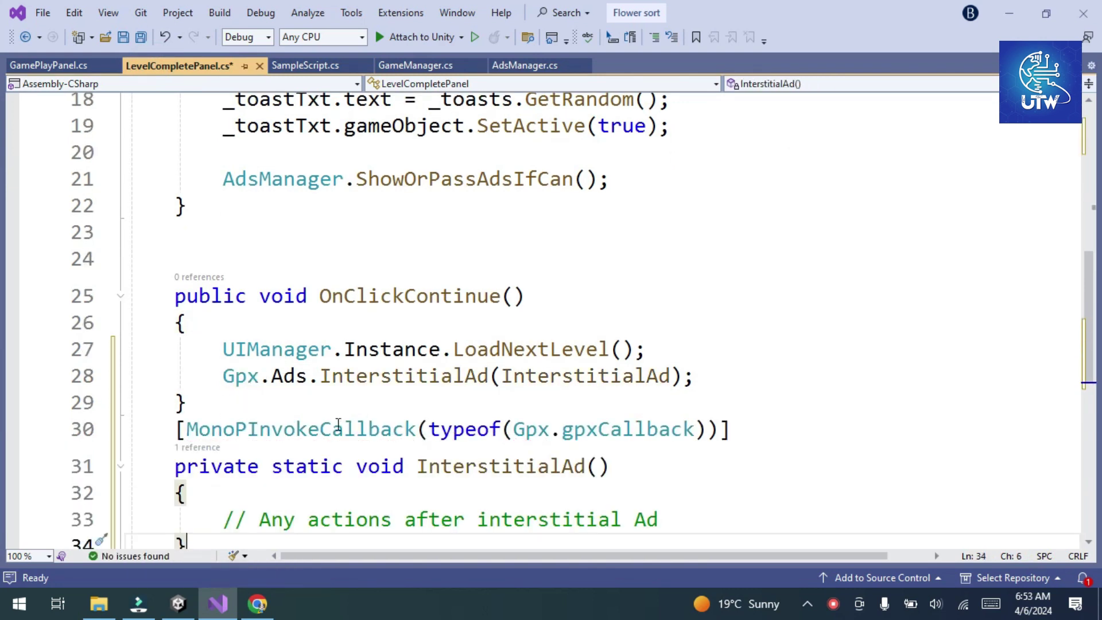
# Copy the line Gpx.Ads.InterstitialAd(InterstitialAd); from LevelCompletePanel.cs and paste it into the ShowAd method of GamePlayPanel.cs.
pyautogui.scroll(-2, 474, 446)
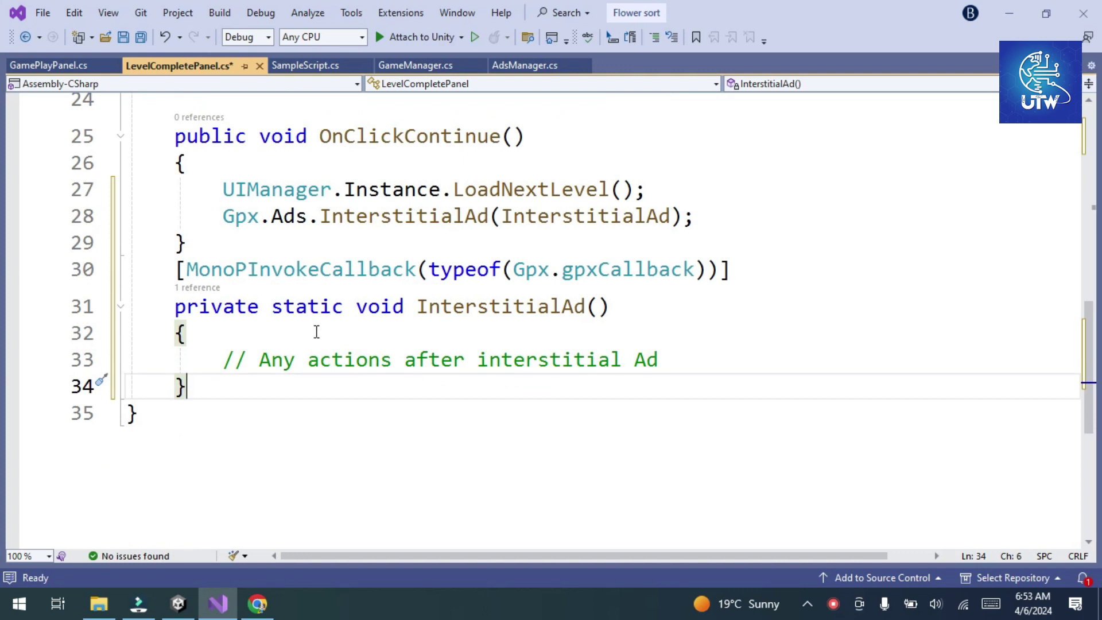
pyautogui.moveTo(697, 217); pyautogui.dragTo(224, 228)
pyautogui.hotkey('ctrl', 'c')
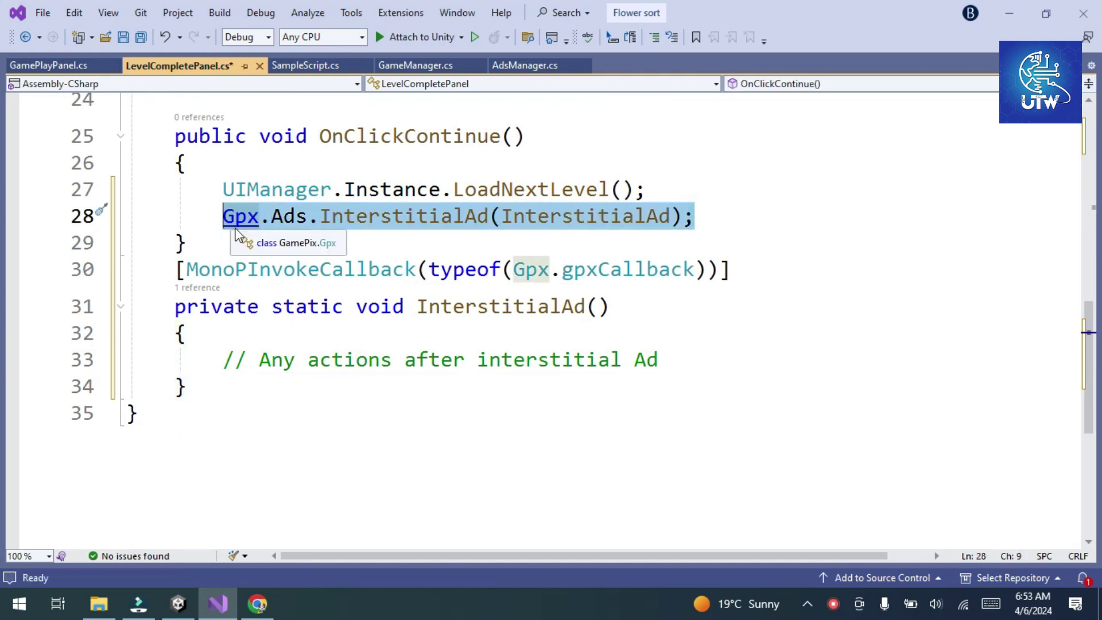
pyautogui.click(57, 66)
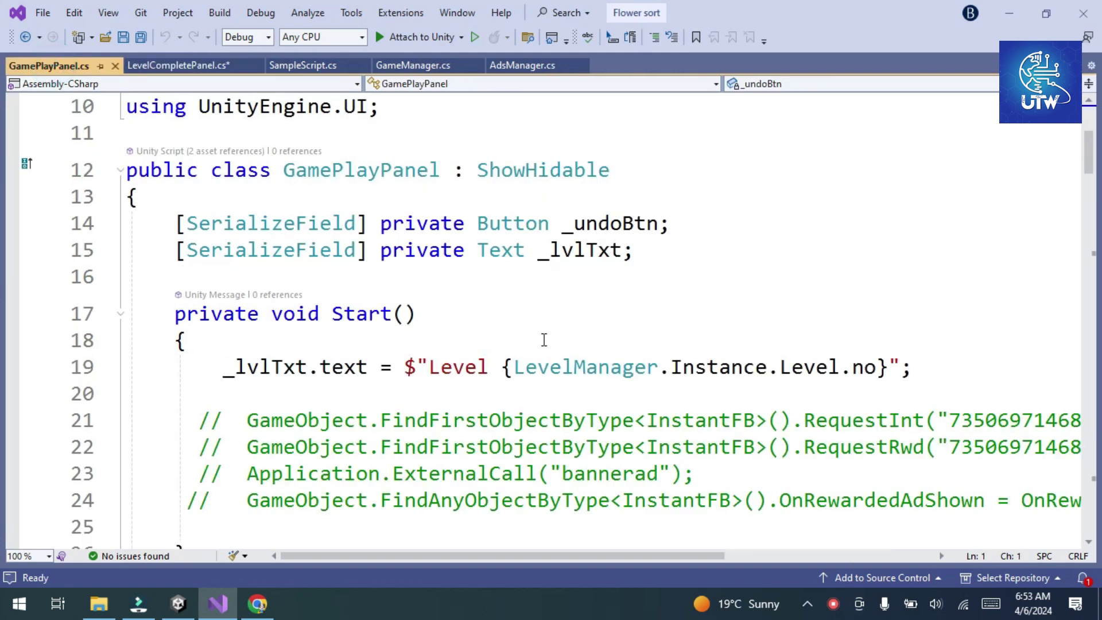
pyautogui.scroll(-7, 545, 340)
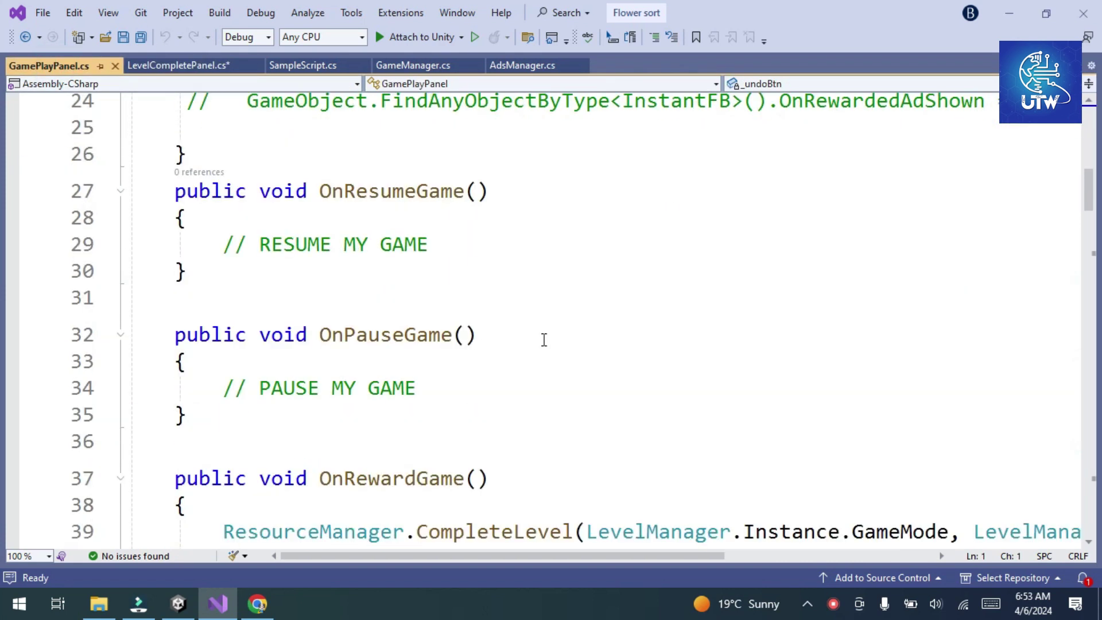
pyautogui.scroll(1, 539, 342)
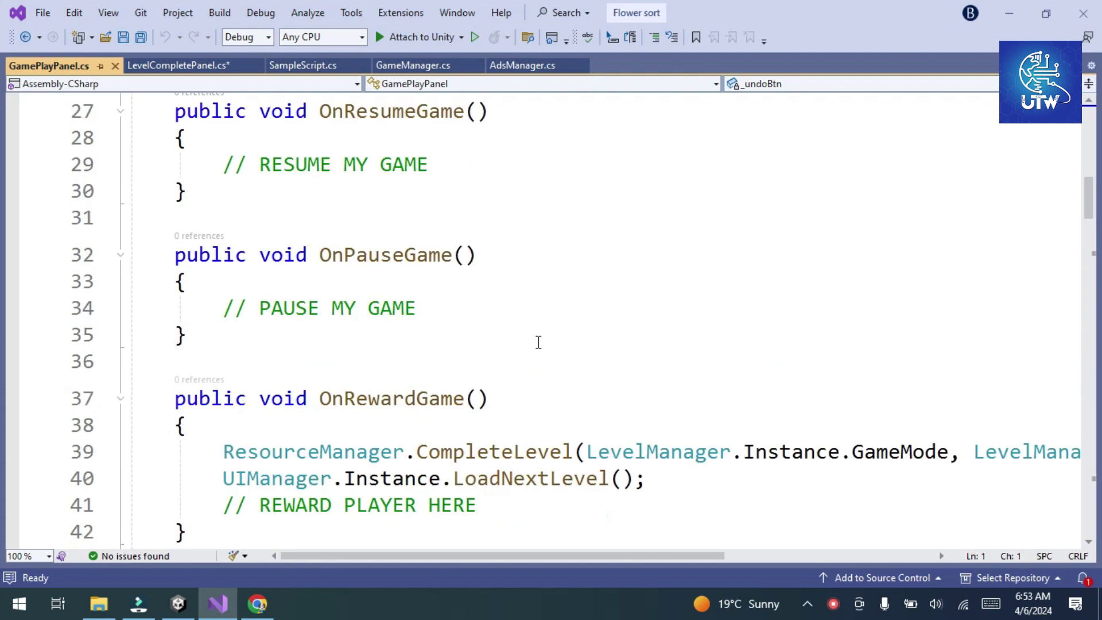
pyautogui.scroll(-4, 463, 329)
pyautogui.scroll(-6, 463, 331)
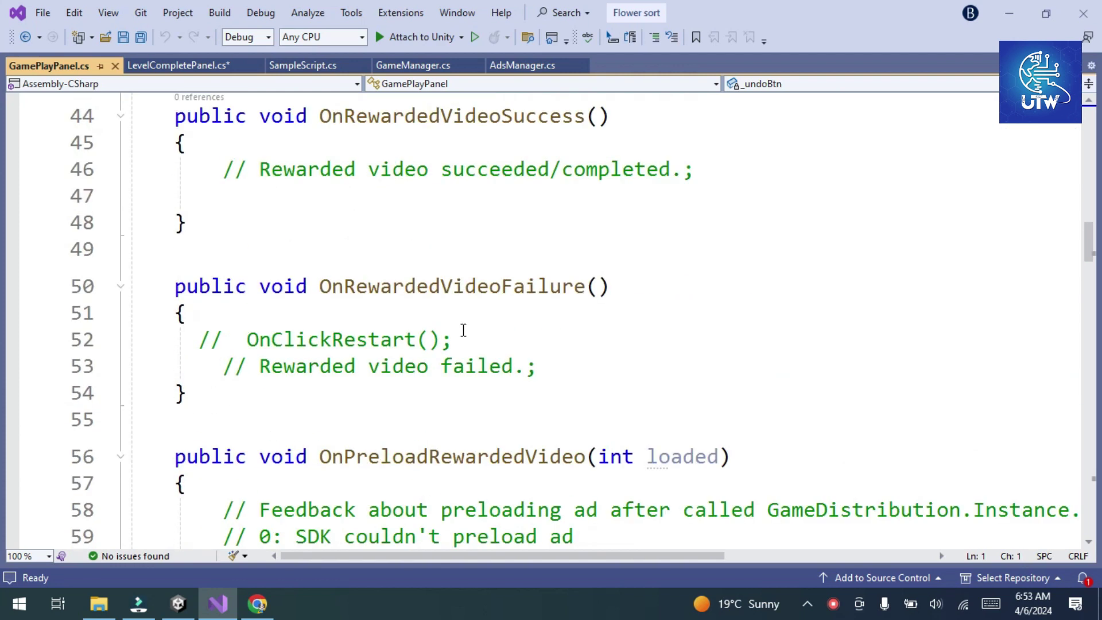
pyautogui.scroll(-1, 463, 330)
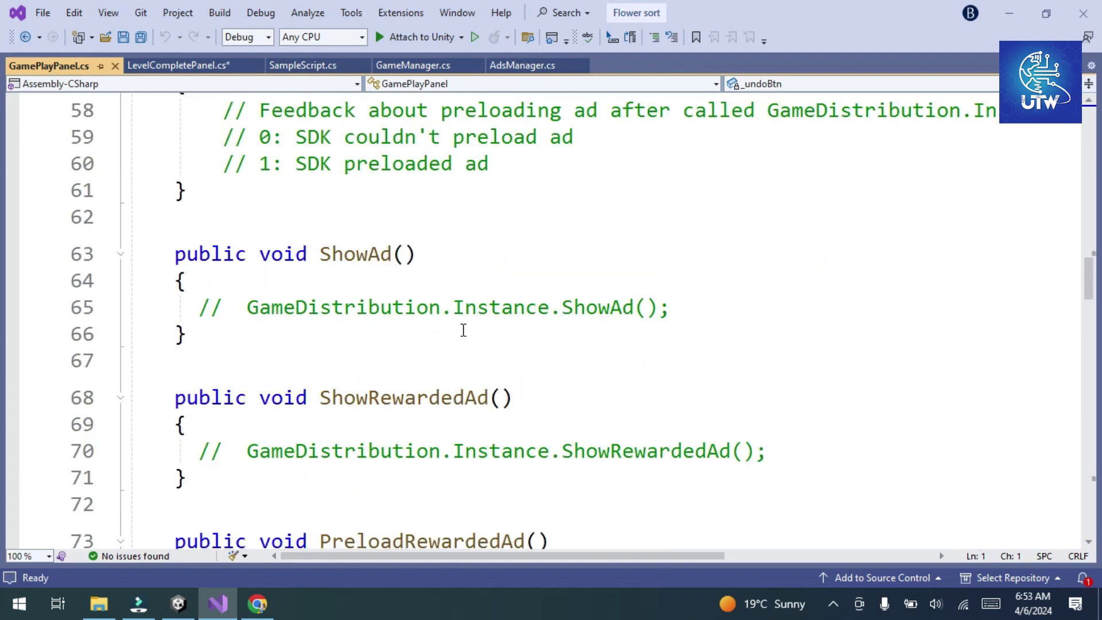
pyautogui.click(691, 304)
pyautogui.press('Return')
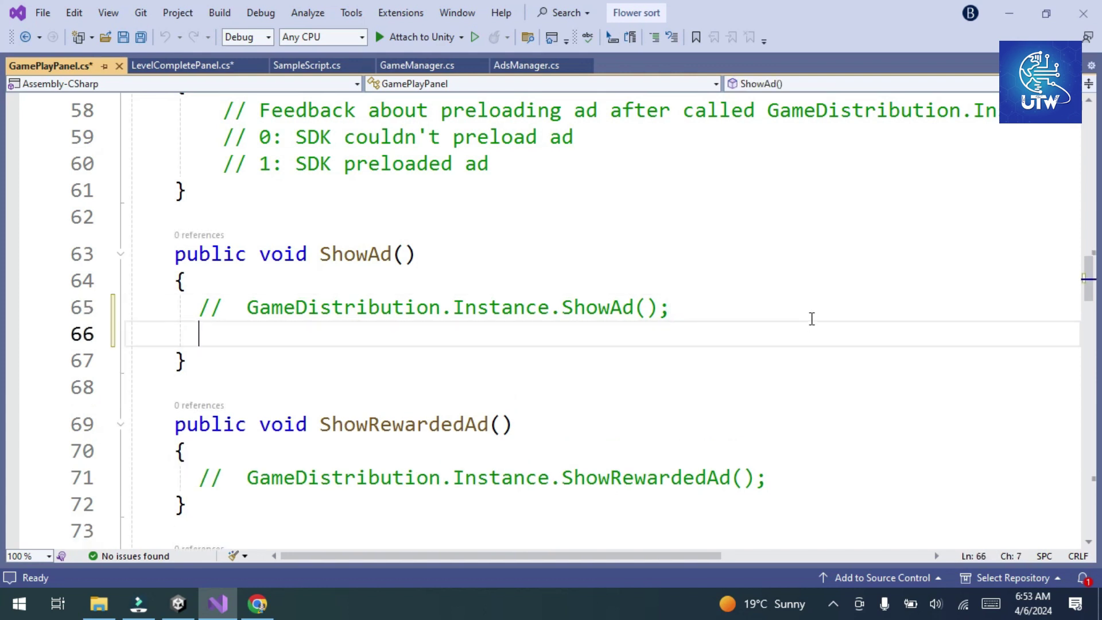
pyautogui.hotkey('ctrl', 'v')
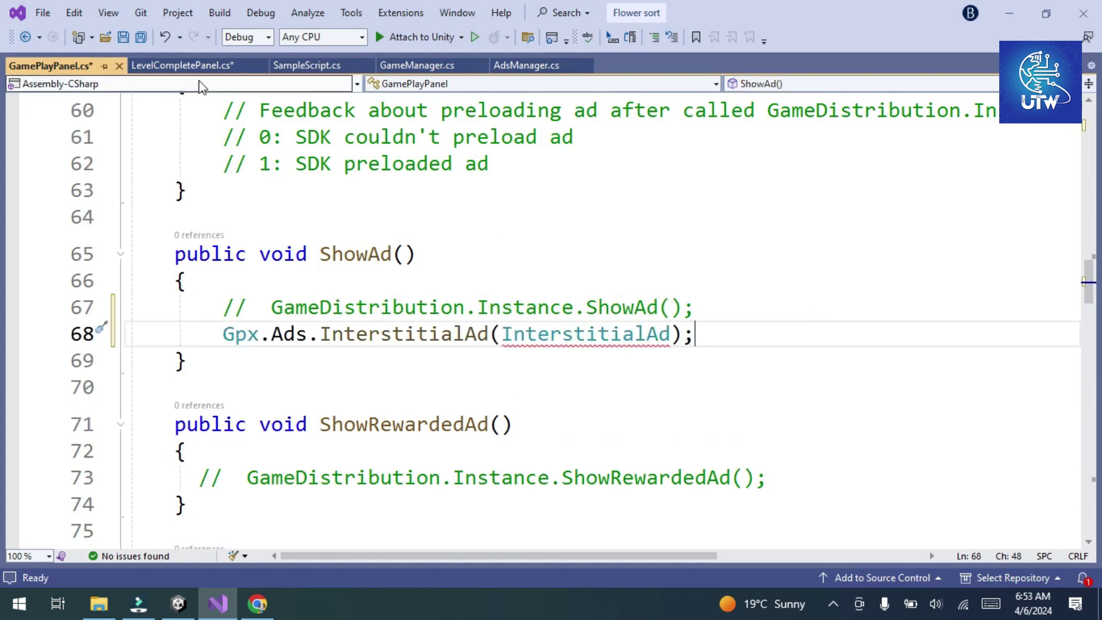
# Copy the InterstitialAd callback method with its MonoPInvokeCallback attribute from LevelCompletePanel.cs and paste it below ShowAd in GamePlayPanel.cs.
pyautogui.click(175, 65)
pyautogui.scroll(-2, 216, 280)
pyautogui.scroll(3, 217, 280)
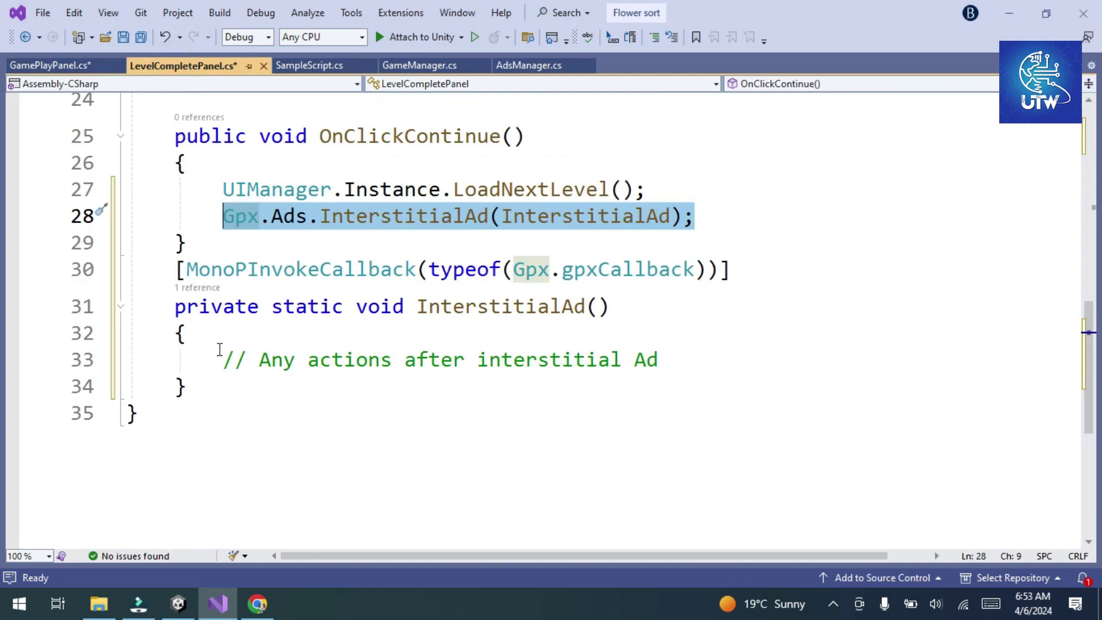
pyautogui.moveTo(203, 396); pyautogui.dragTo(173, 270)
pyautogui.hotkey('ctrl', 'c')
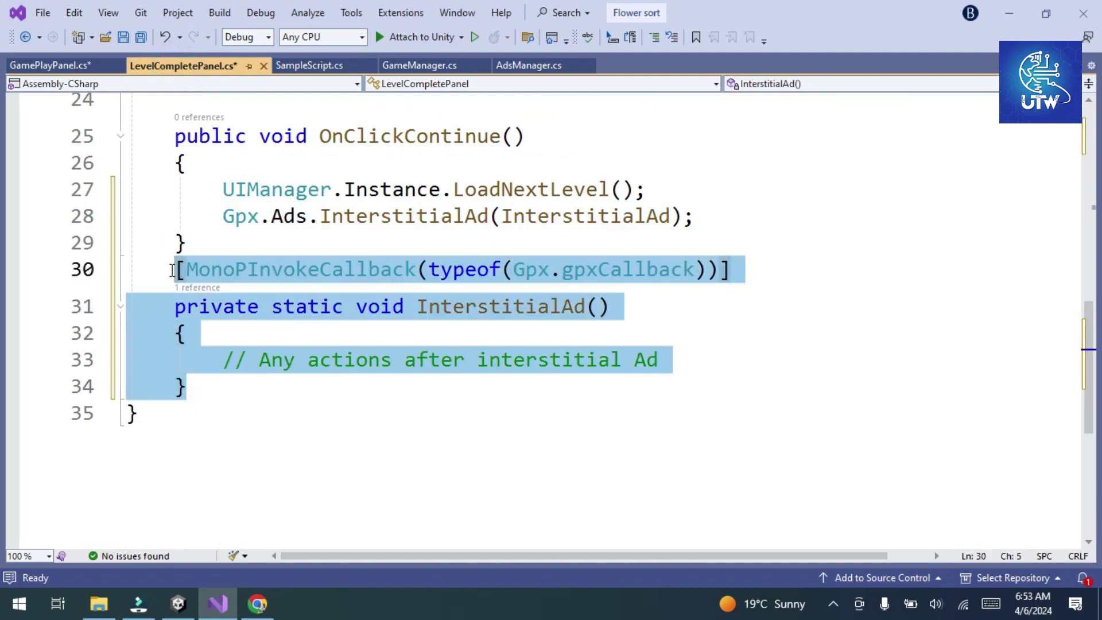
pyautogui.click(52, 65)
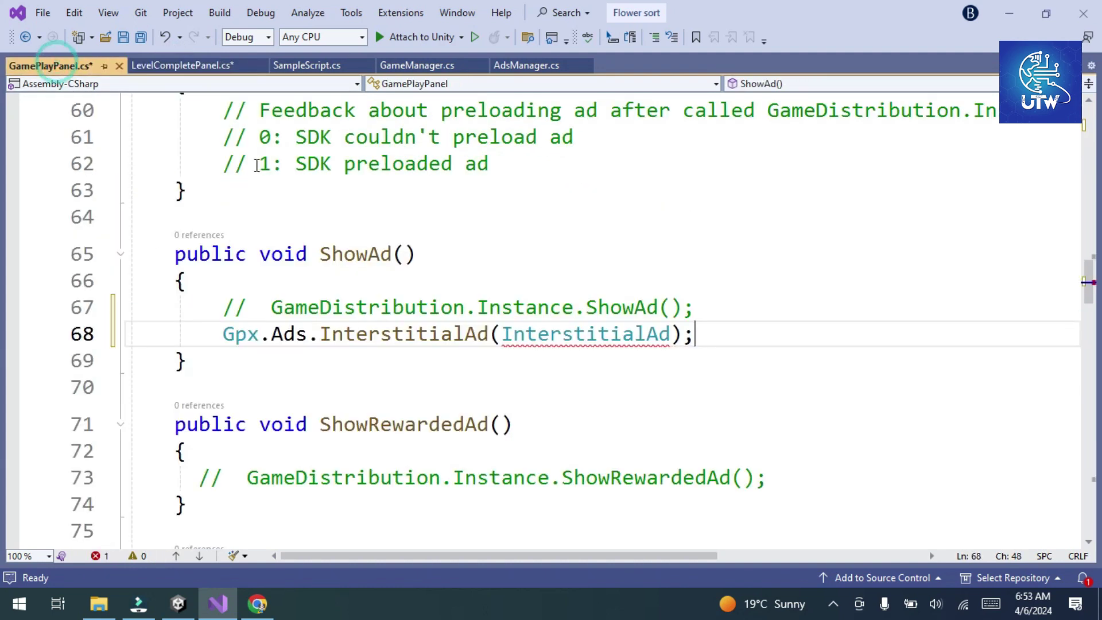
pyautogui.scroll(-1, 229, 322)
pyautogui.click(221, 305)
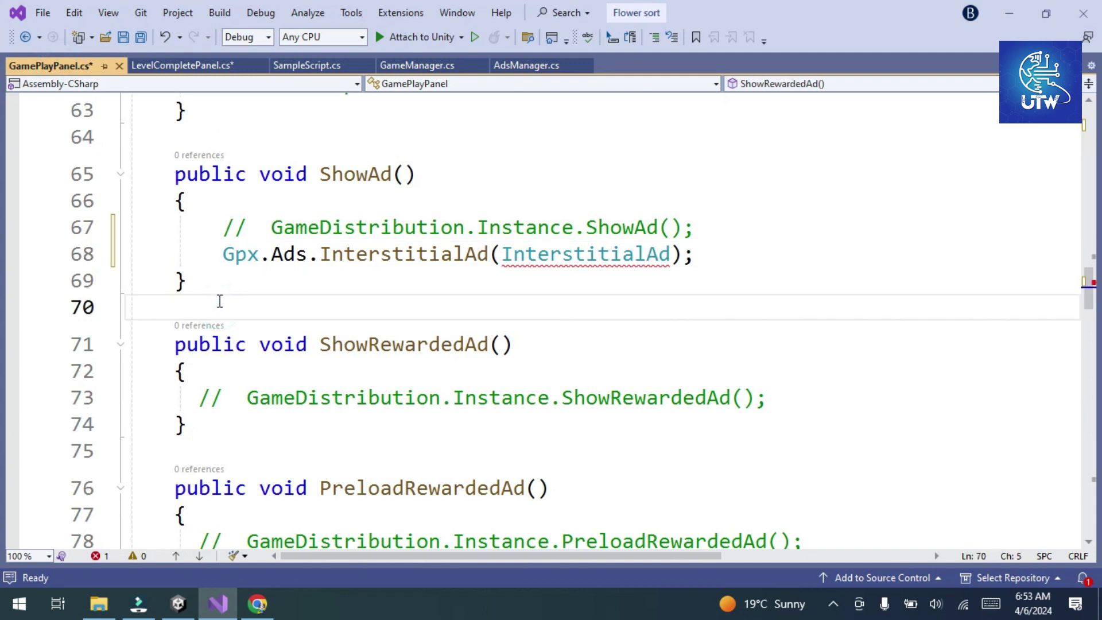
pyautogui.hotkey('ctrl', 'v')
# Copy the Gpx.Ads.InterstitialAd(InterstitialAd); call to the line after SceneManager.LoadScene in OnClickRestart of GamePlayPanel.cs and save the file.
pyautogui.moveTo(695, 255); pyautogui.dragTo(223, 254)
pyautogui.hotkey('ctrl', 'c')
pyautogui.scroll(-3, 641, 358)
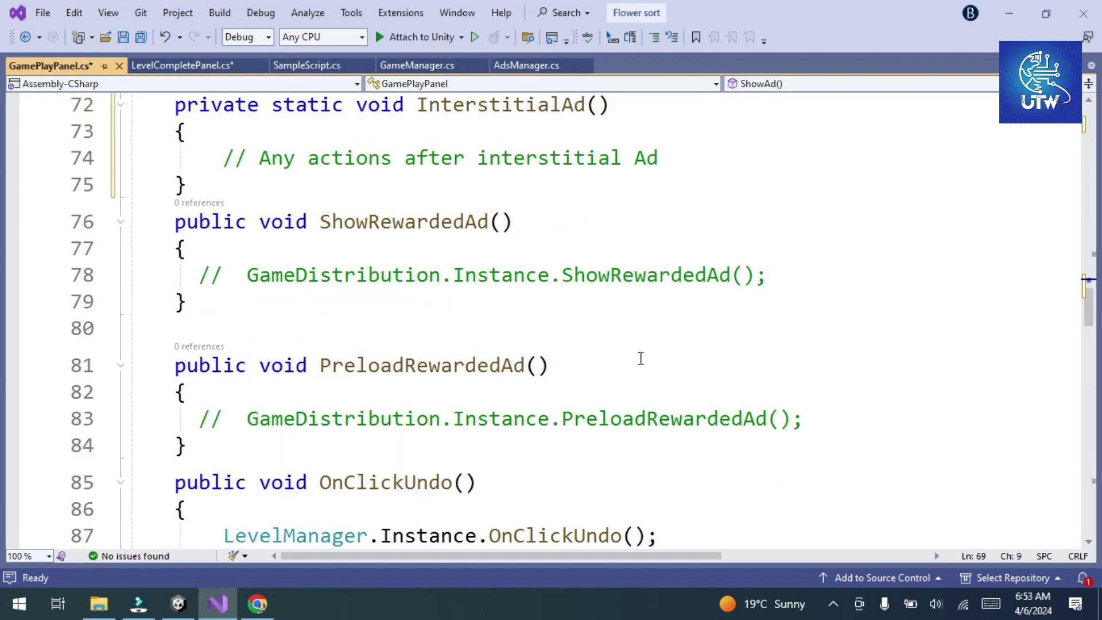
pyautogui.scroll(-2, 641, 359)
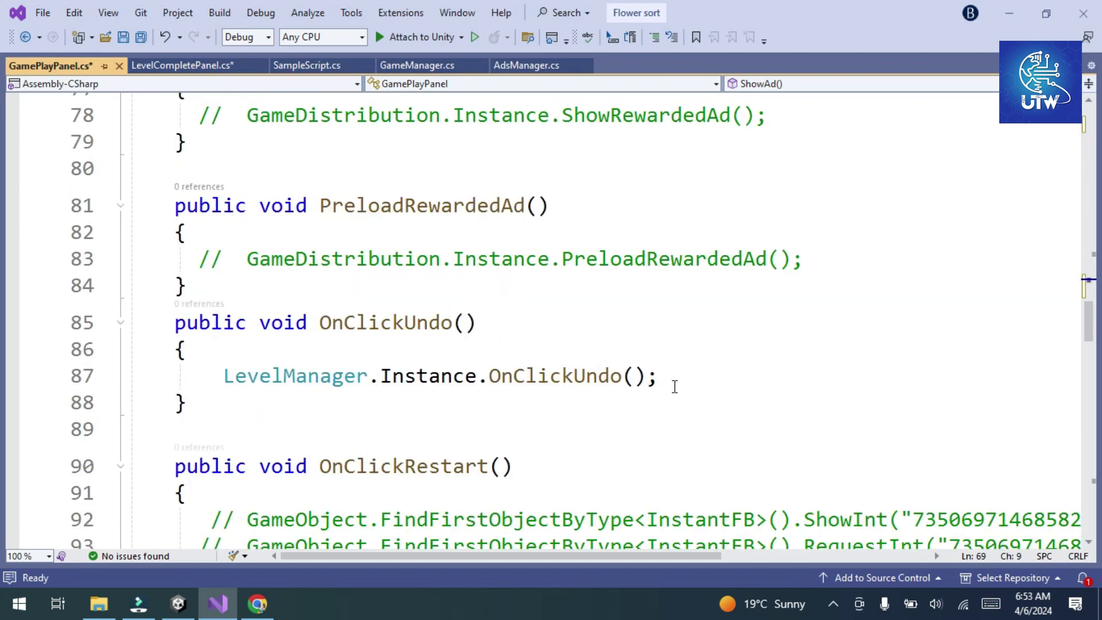
pyautogui.scroll(-1, 676, 387)
pyautogui.click(667, 296)
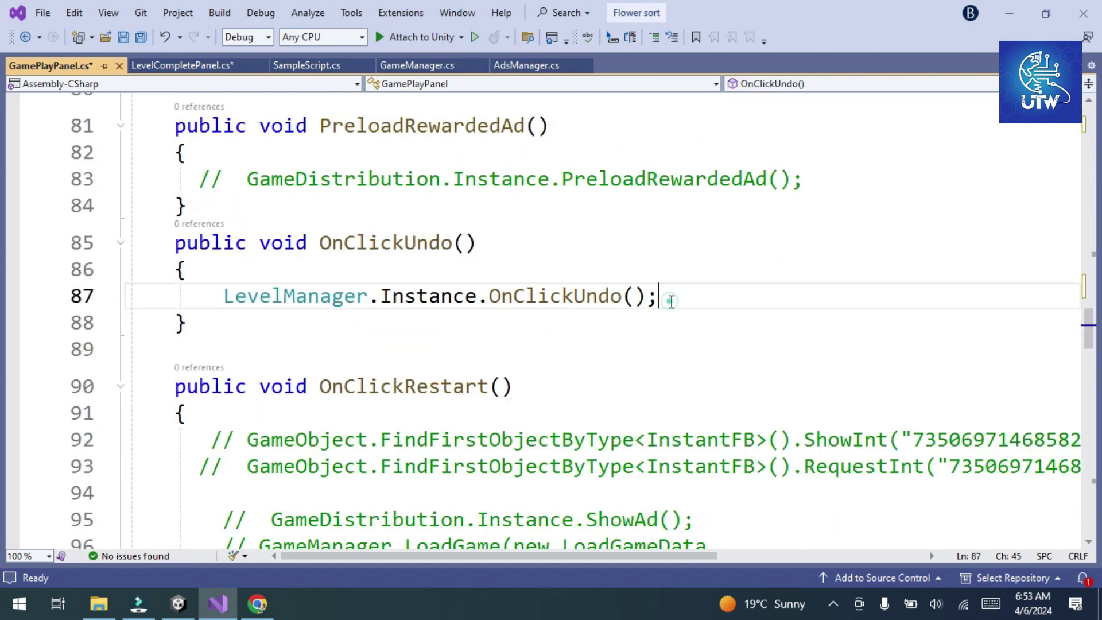
pyautogui.scroll(-3, 771, 339)
pyautogui.click(961, 440)
pyautogui.press('Return')
pyautogui.hotkey('ctrl', 'v')
pyautogui.hotkey('ctrl', 's')
# Look through the rest of GamePlayPanel.cs, save LevelCompletePanel.cs and open SampleScript.cs at its callback methods.
pyautogui.scroll(-2, 649, 379)
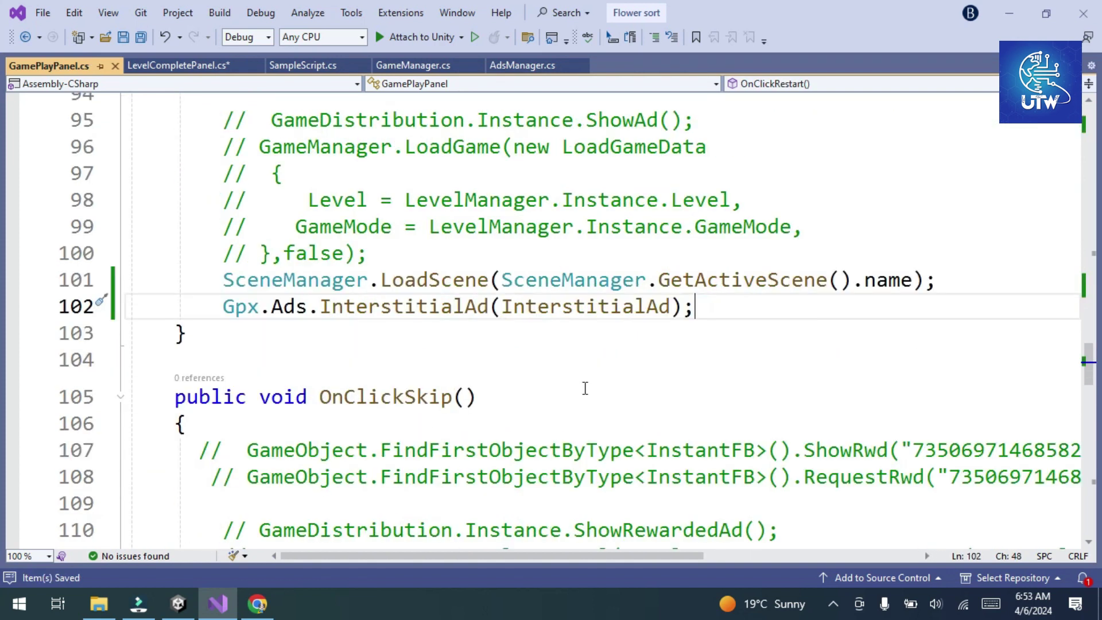
pyautogui.scroll(-7, 585, 389)
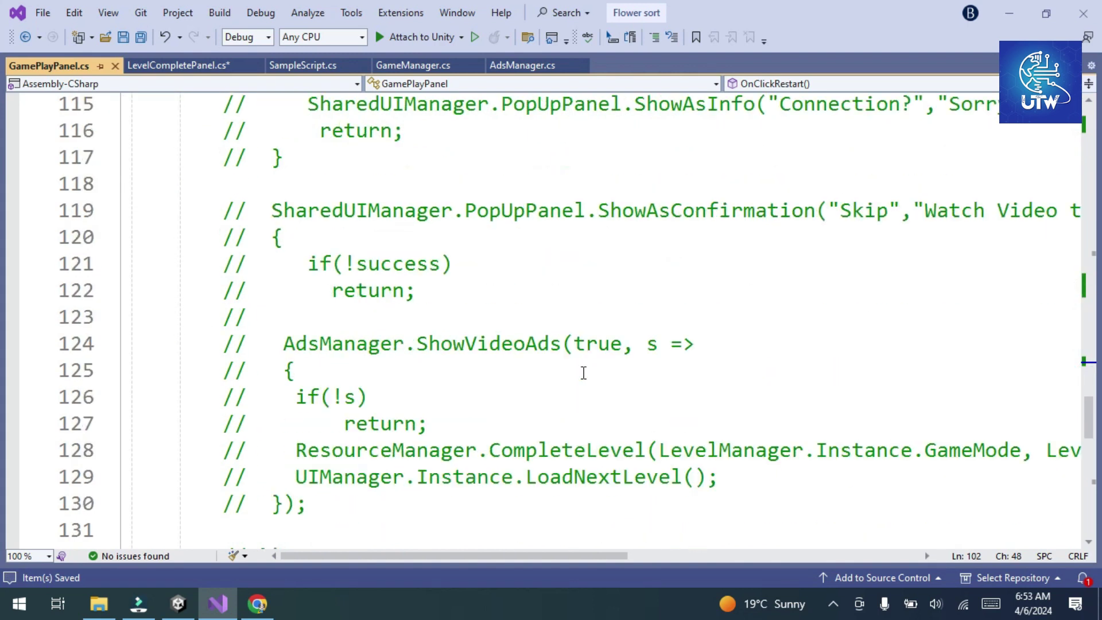
pyautogui.scroll(-2, 584, 373)
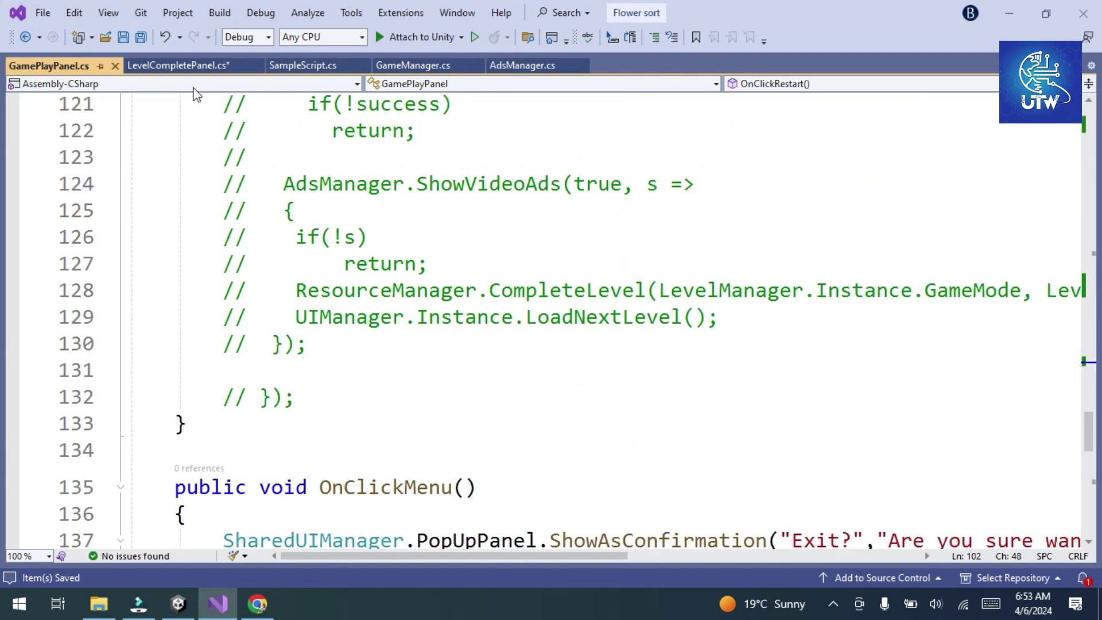
pyautogui.click(178, 64)
pyautogui.hotkey('ctrl', 's')
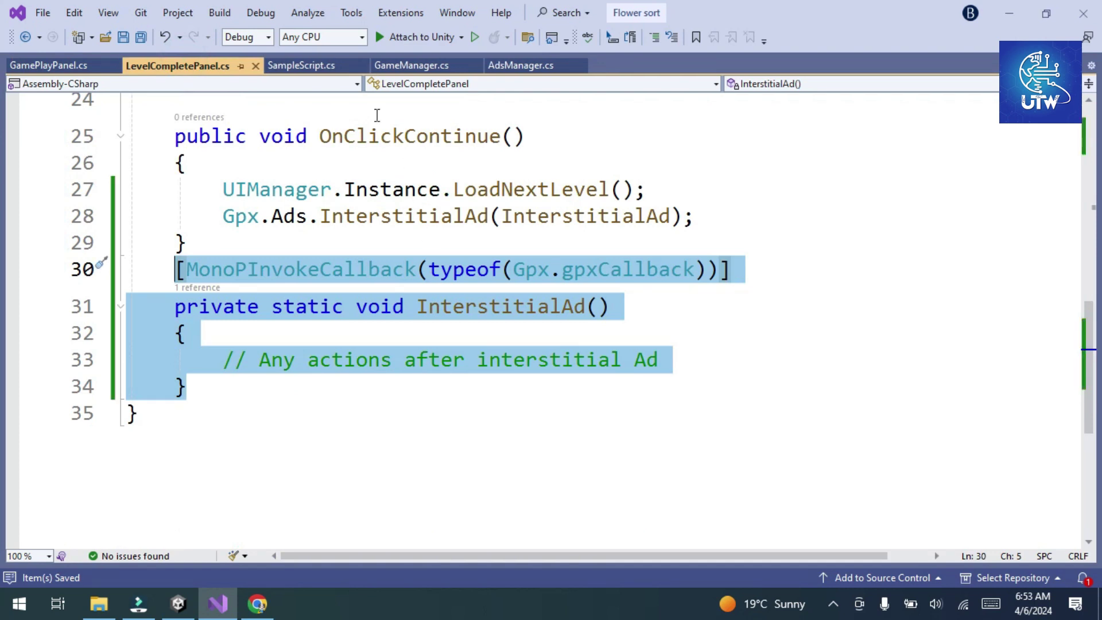
pyautogui.click(298, 65)
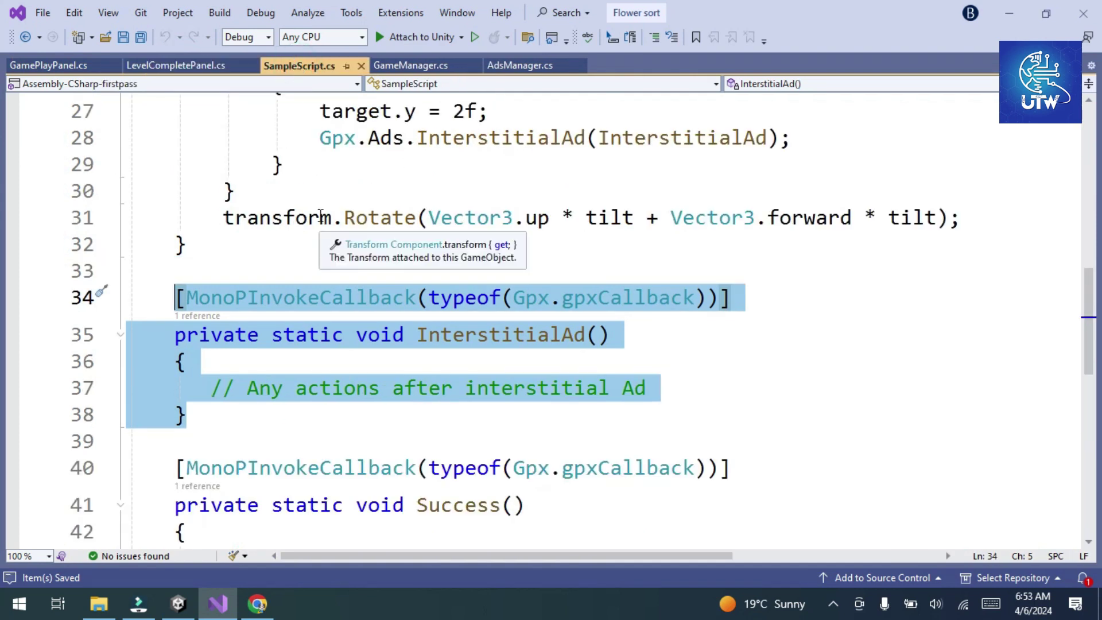
pyautogui.click(398, 247)
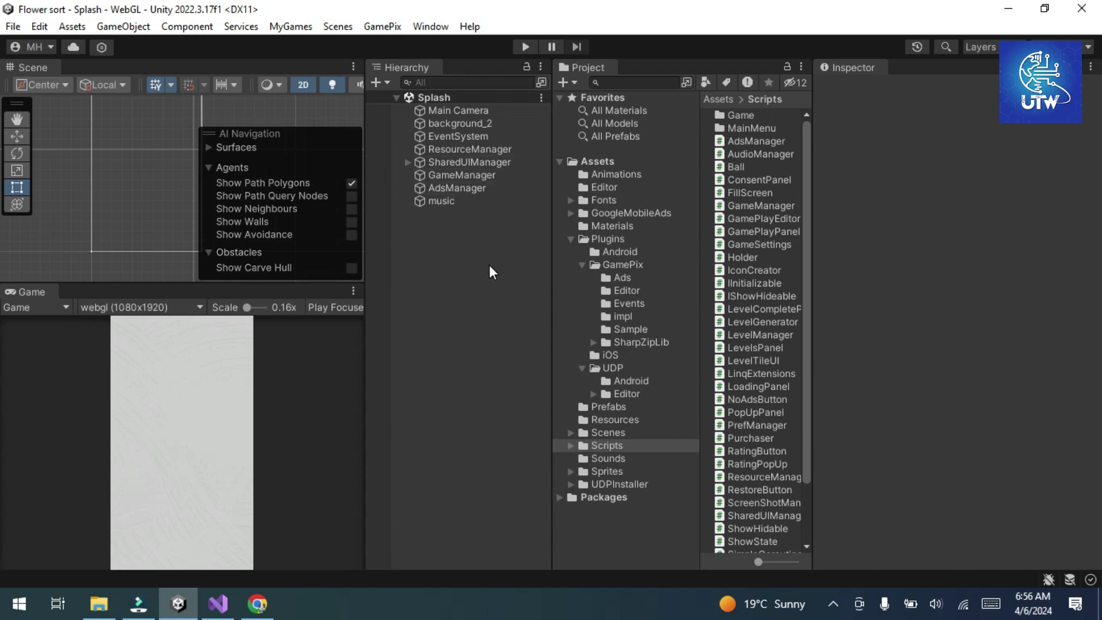
# Run the game in Unity's Play mode, skip Level 1 and check the Console for the rewarded ad call.
pyautogui.click(525, 46)
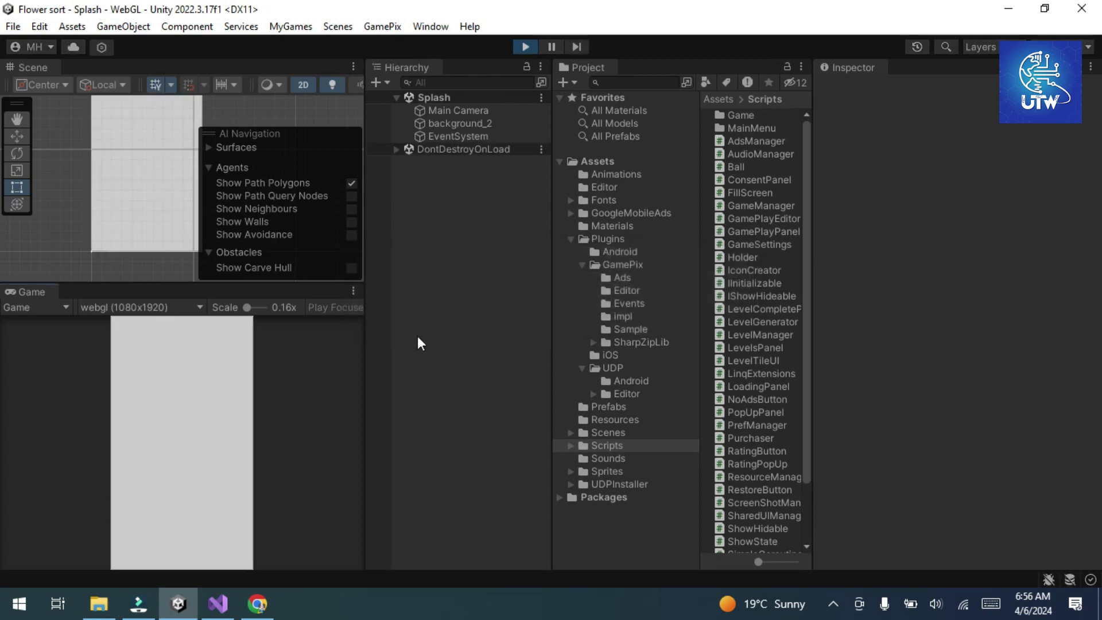
pyautogui.click(173, 471)
pyautogui.click(182, 436)
pyautogui.click(132, 361)
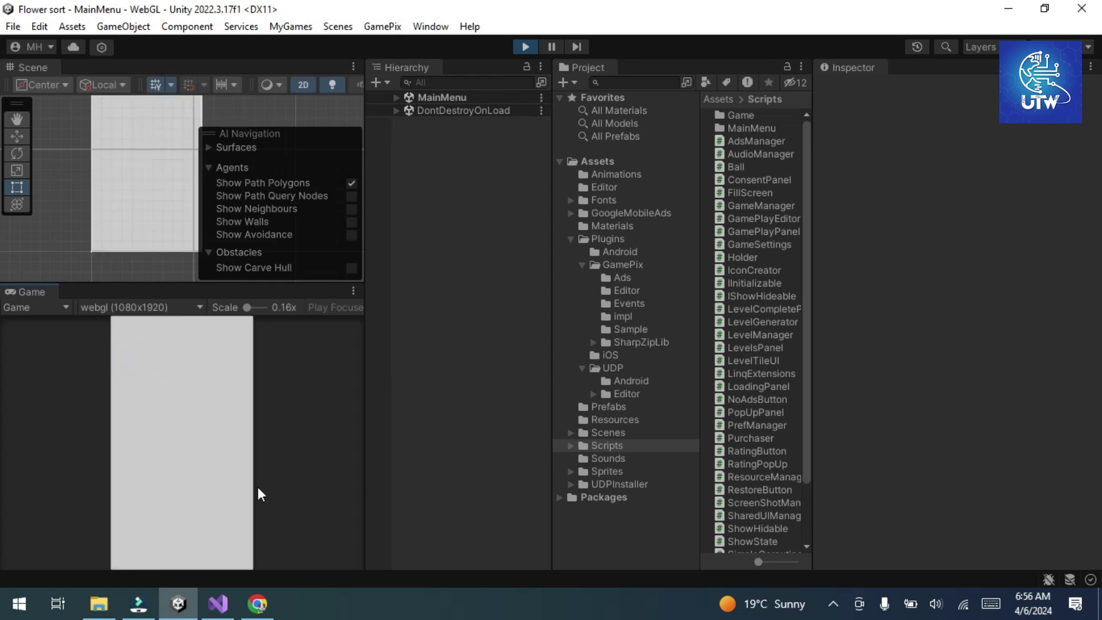
pyautogui.click(187, 499)
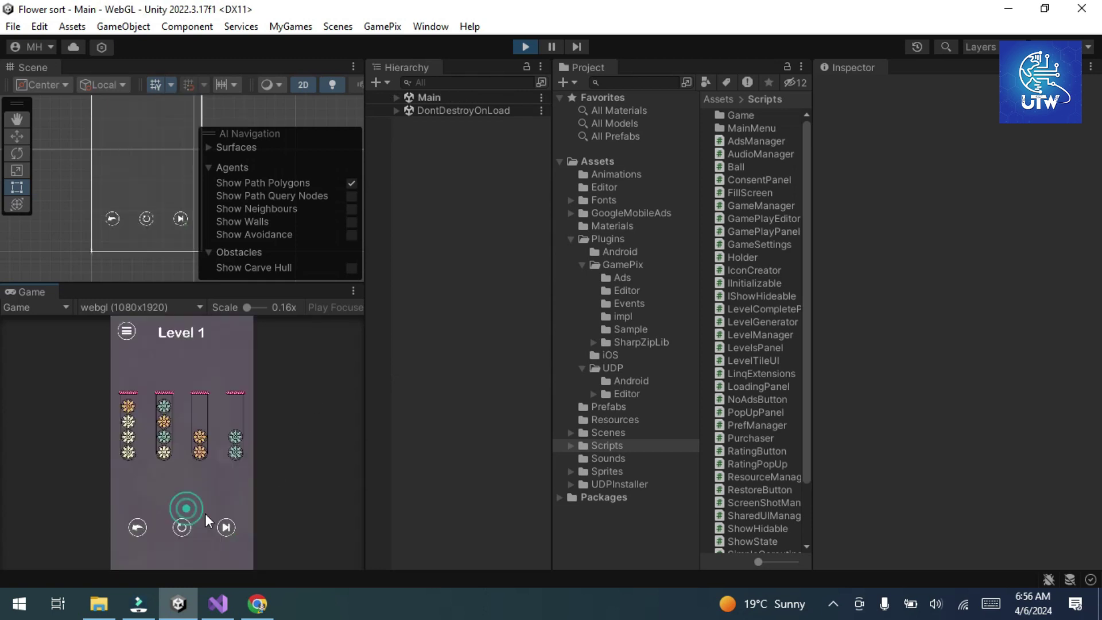
pyautogui.click(226, 530)
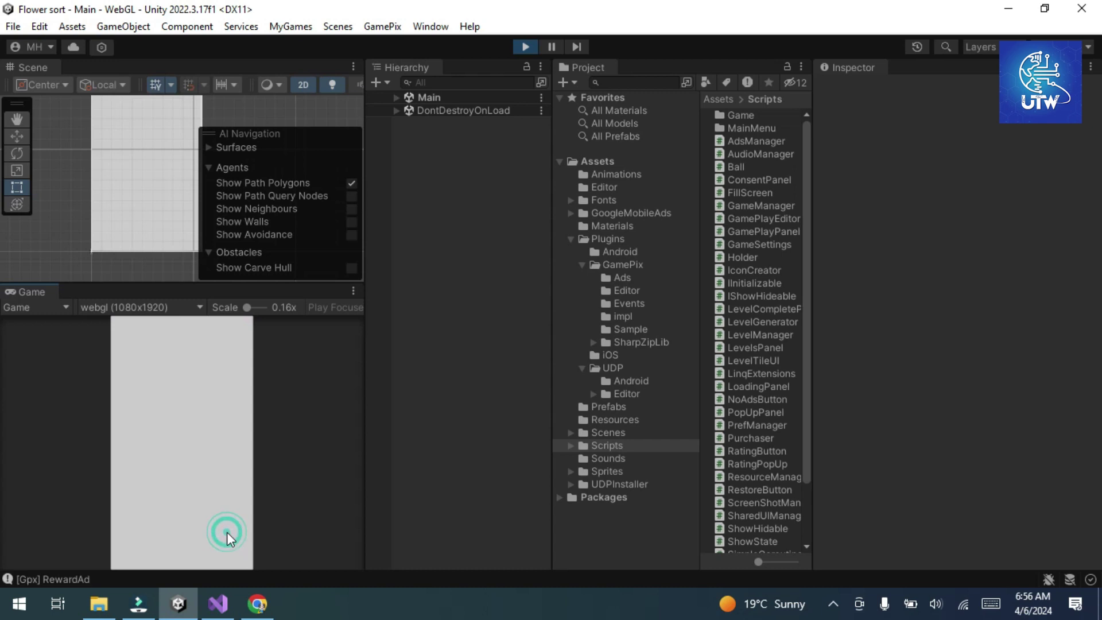
pyautogui.click(85, 579)
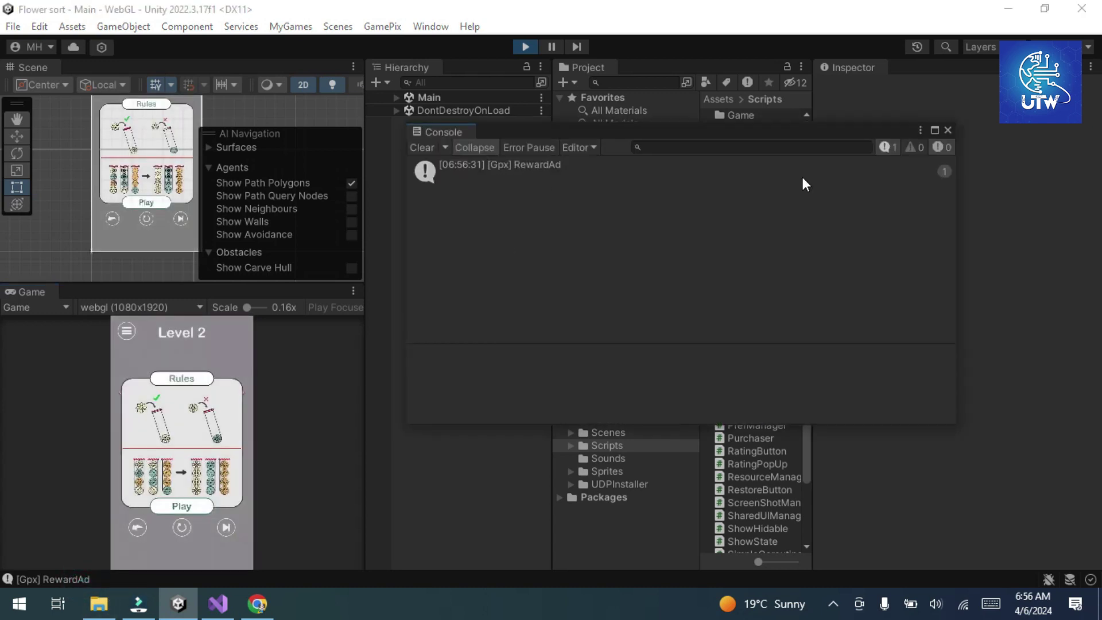
pyautogui.click(947, 130)
# Start Level 2, restart it to test the interstitial ad call, and stop Play mode.
pyautogui.click(189, 508)
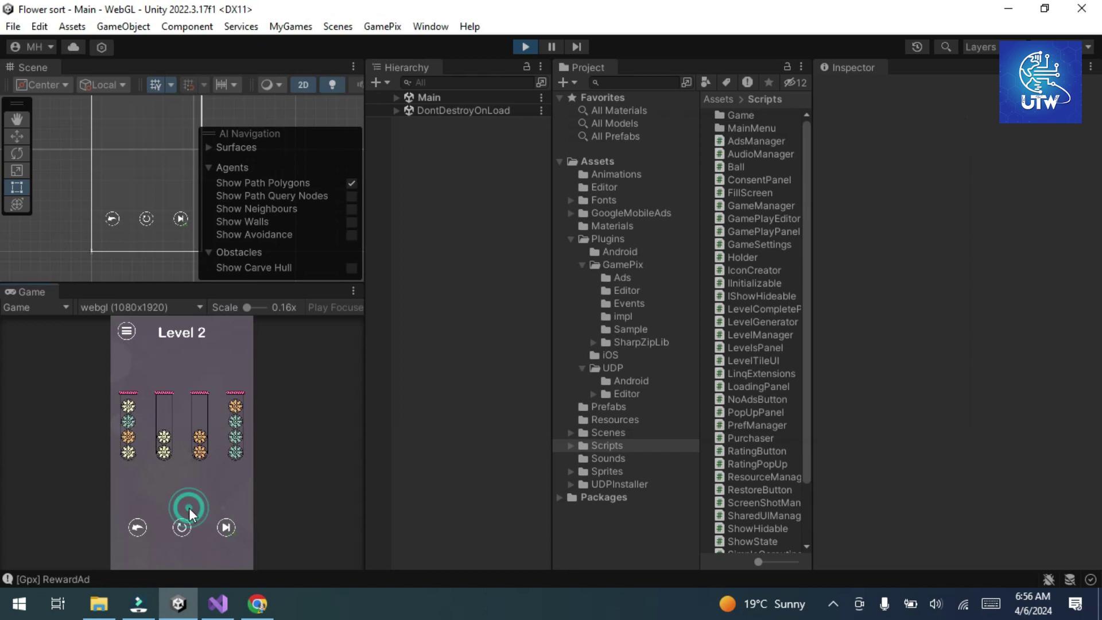
pyautogui.click(182, 528)
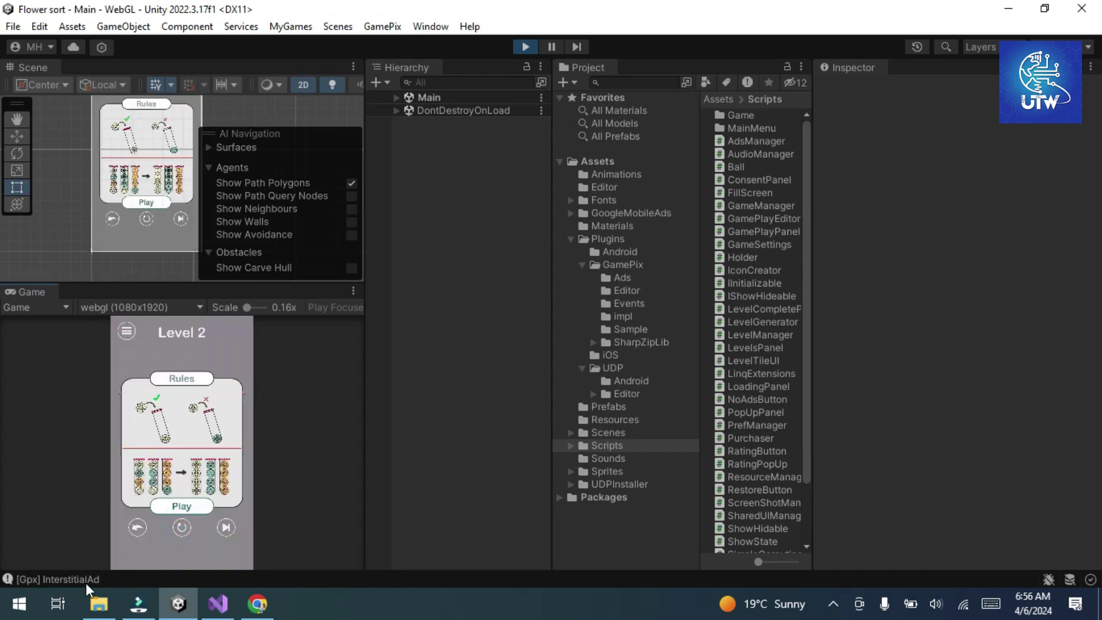
pyautogui.click(529, 50)
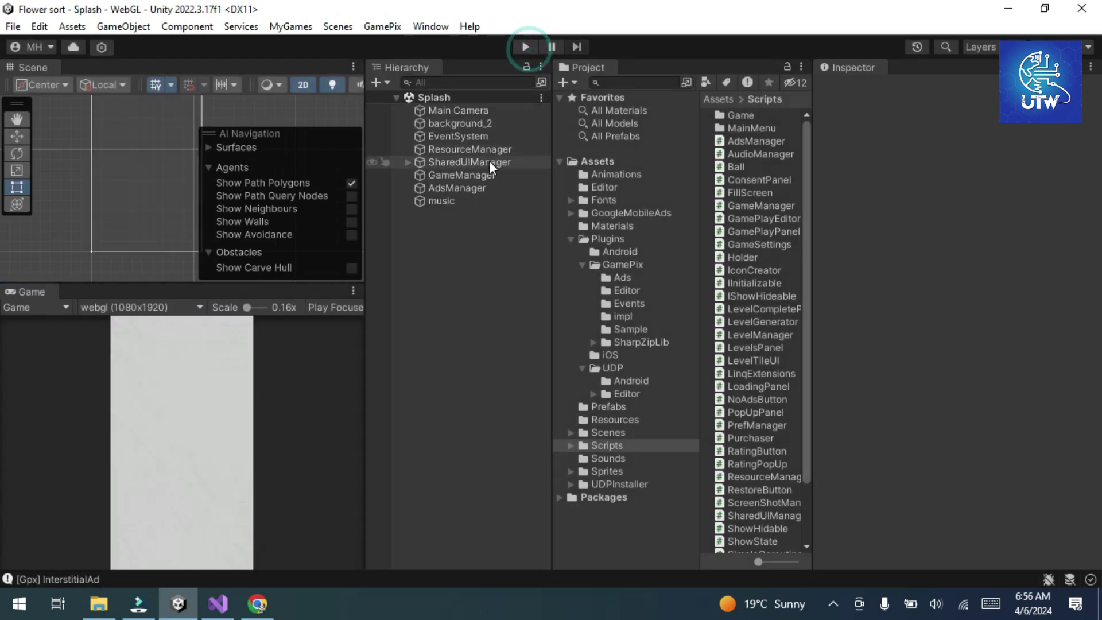
# Build and run the project with the GamePix plugin.
pyautogui.click(386, 25)
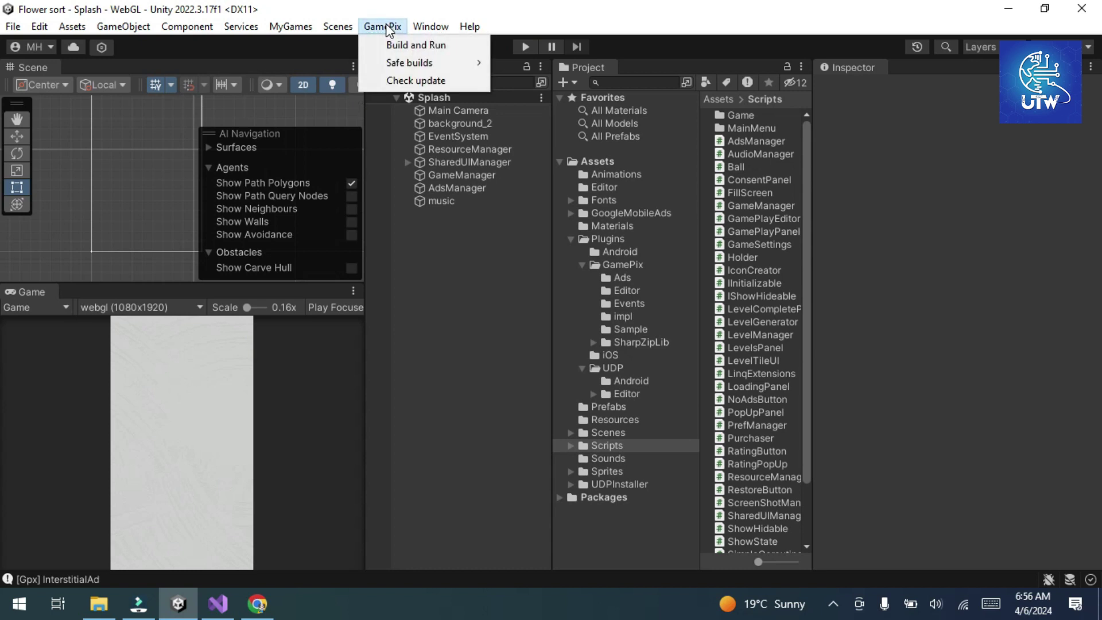
pyautogui.click(428, 46)
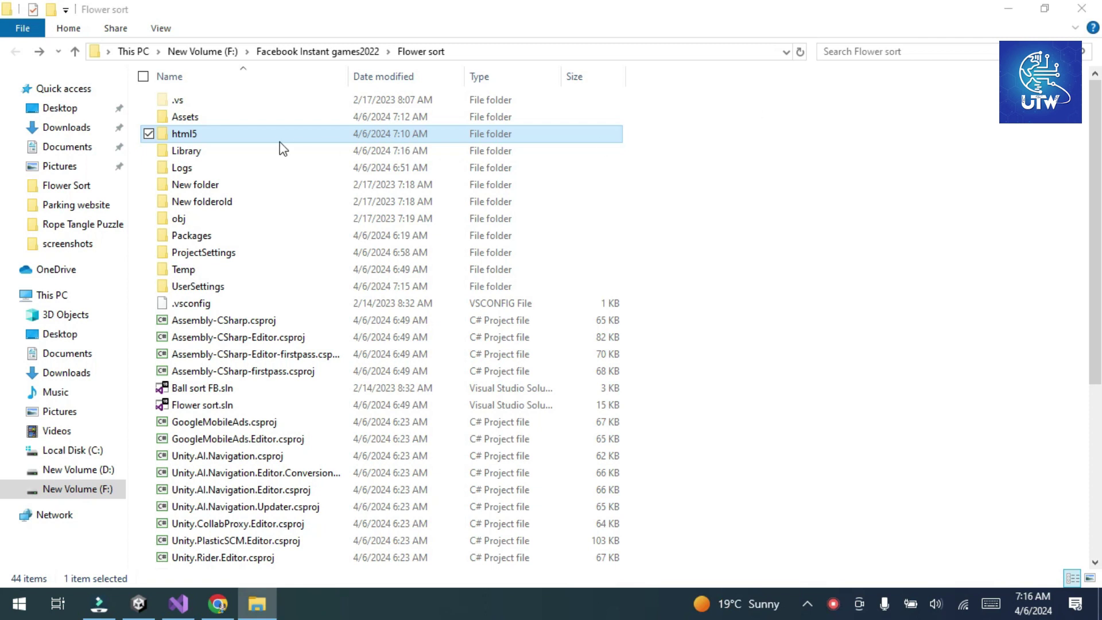
# In File Explorer, open the html5 build folder in Flower sort and widen the Name column to fit the full file names.
pyautogui.moveTo(187, 136)
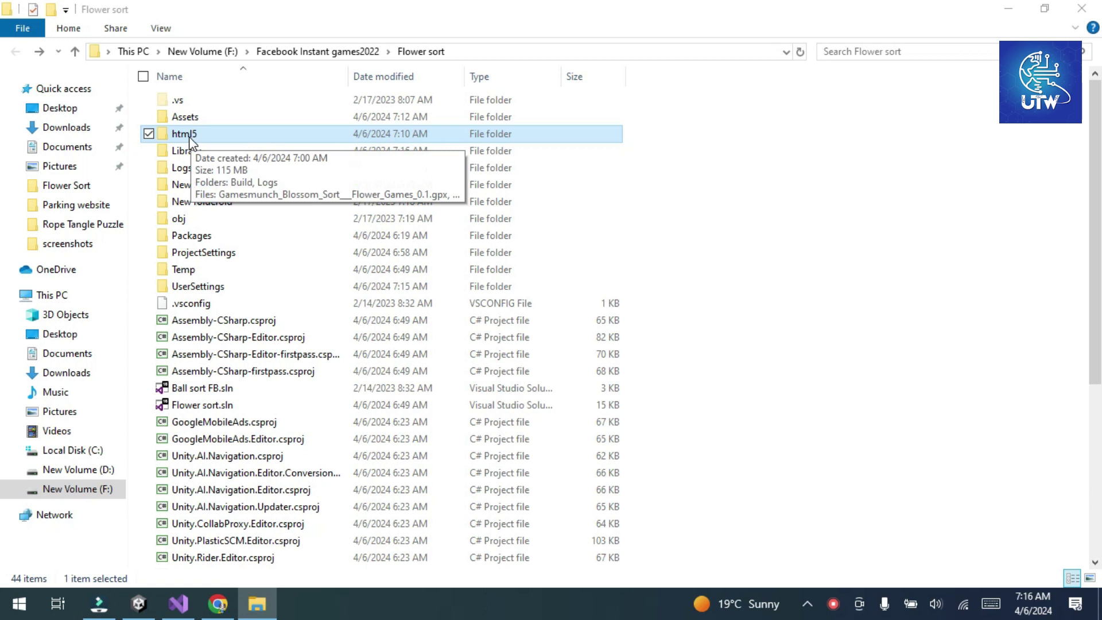
pyautogui.doubleClick(183, 137)
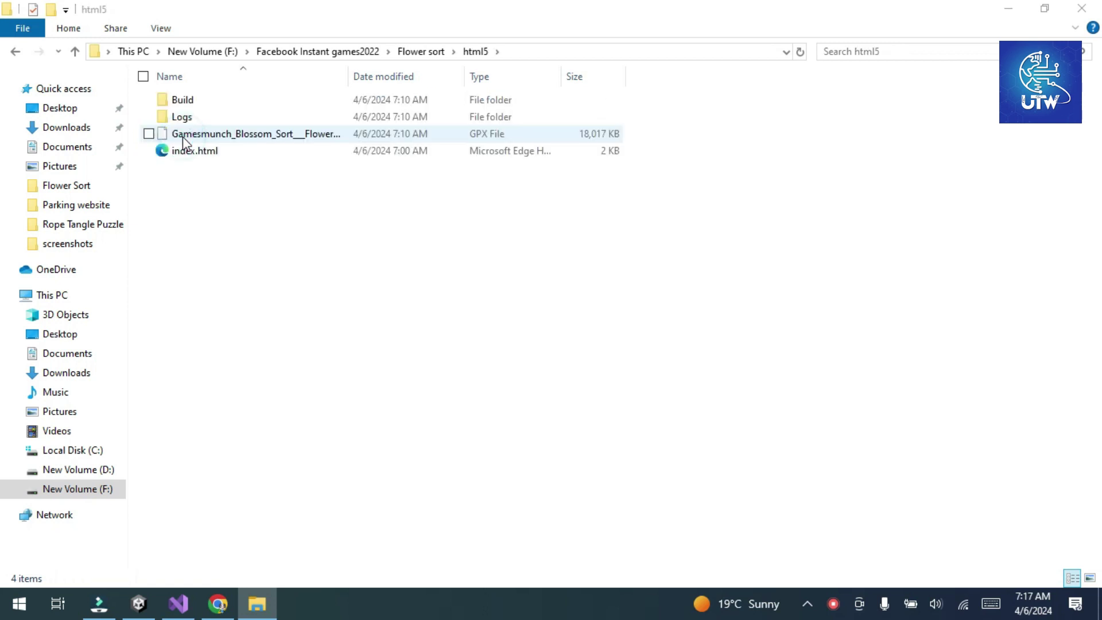
pyautogui.doubleClick(347, 78)
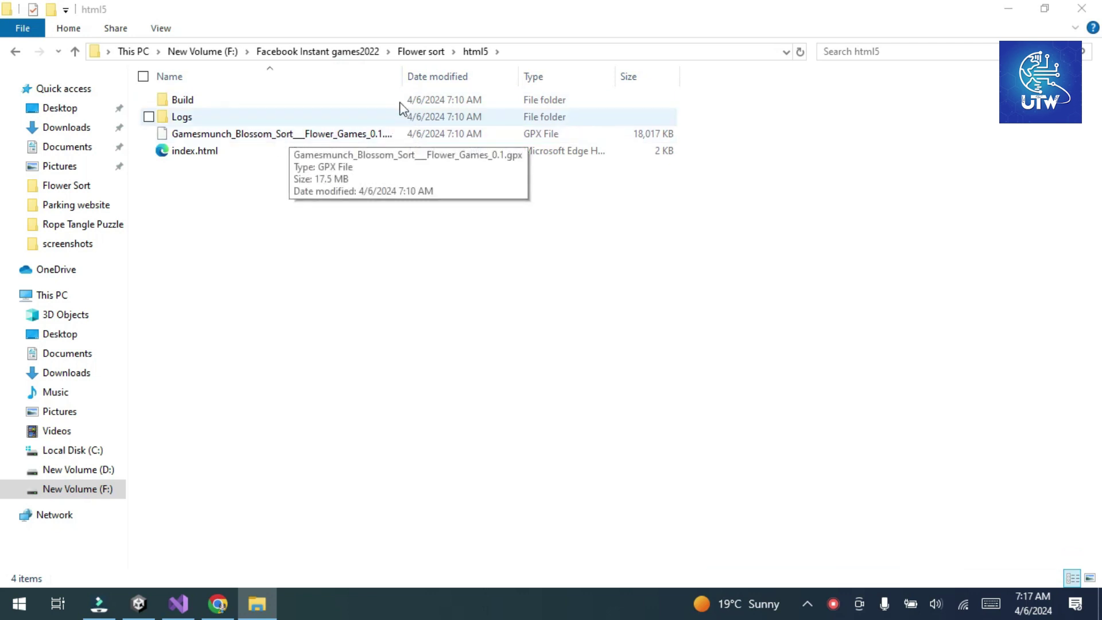
# Widen the html5 folder's Name column, switch to Chrome and open the file chooser for the new game build on GamePix.
pyautogui.moveTo(405, 71); pyautogui.dragTo(558, 73)
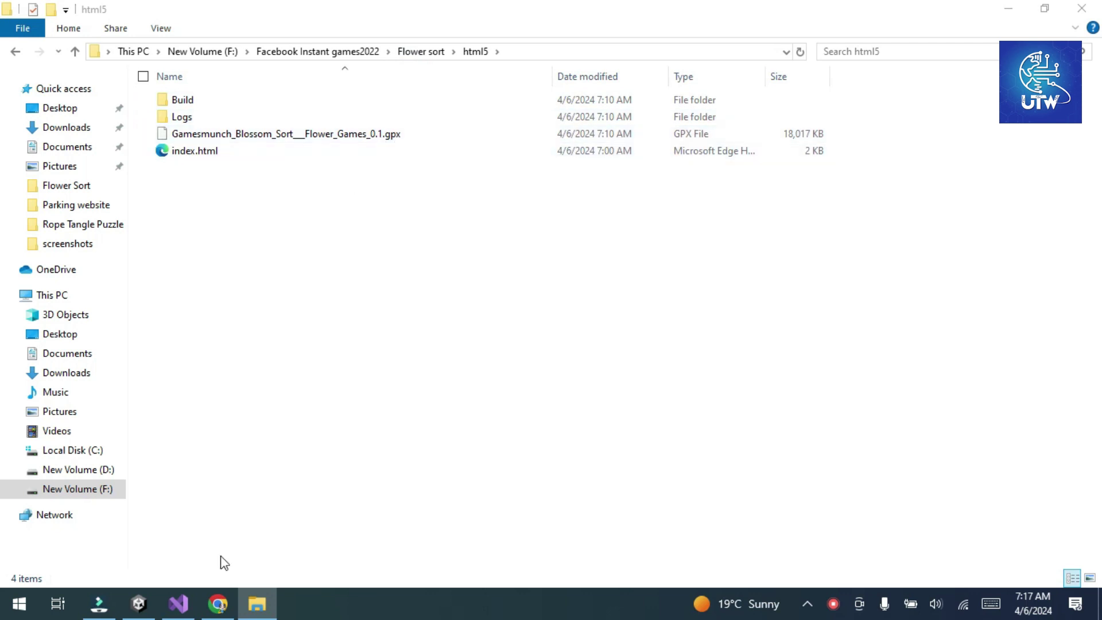
pyautogui.click(217, 609)
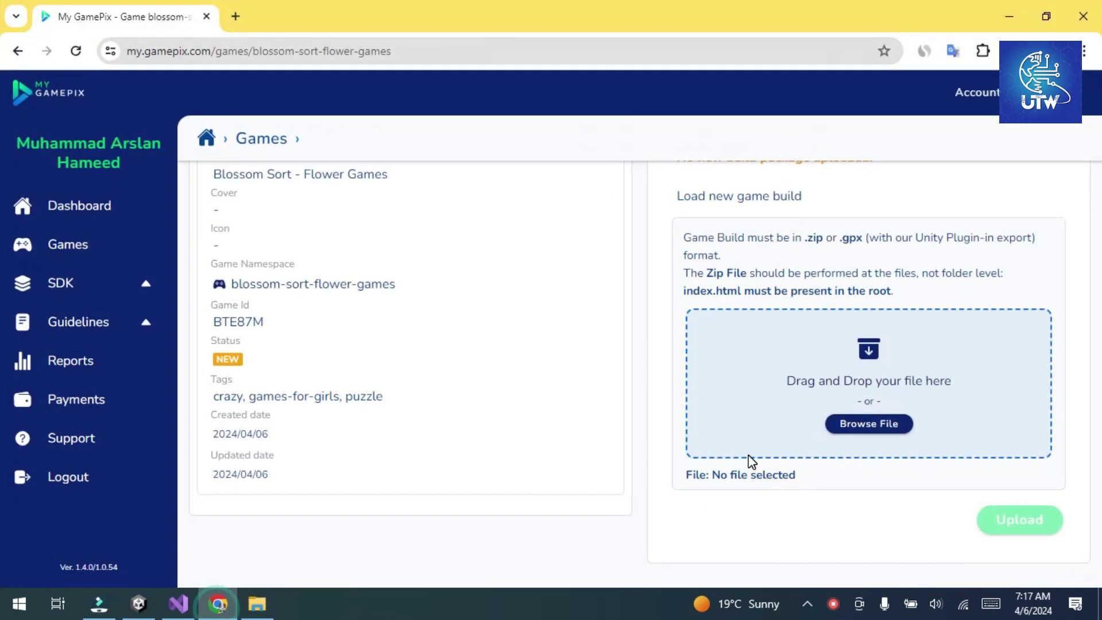
pyautogui.scroll(1, 976, 356)
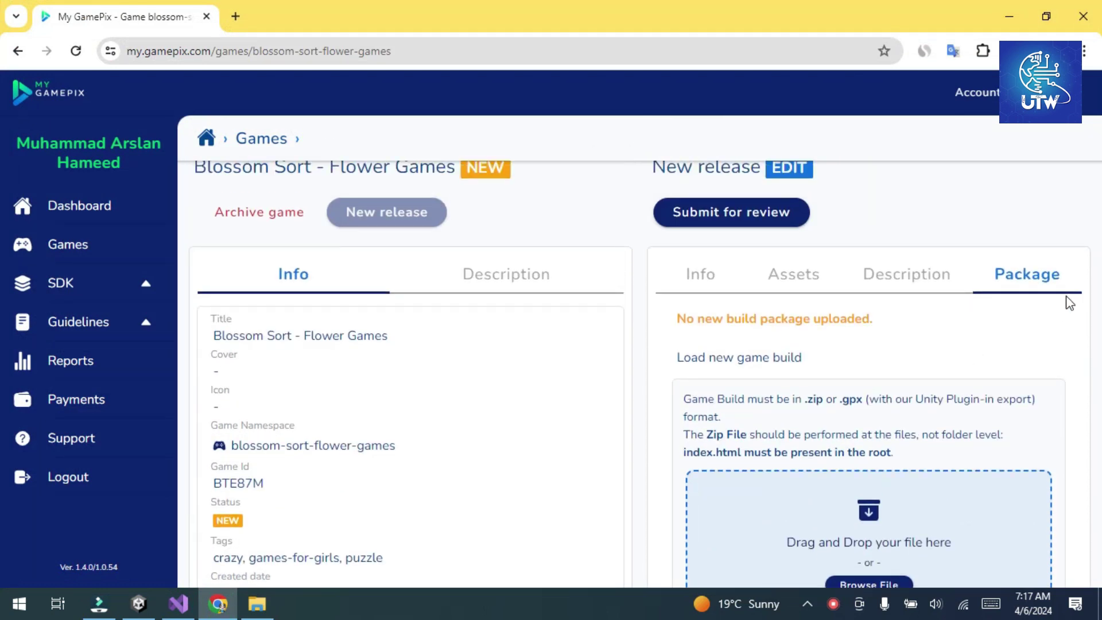
pyautogui.scroll(-3, 948, 402)
pyautogui.click(855, 430)
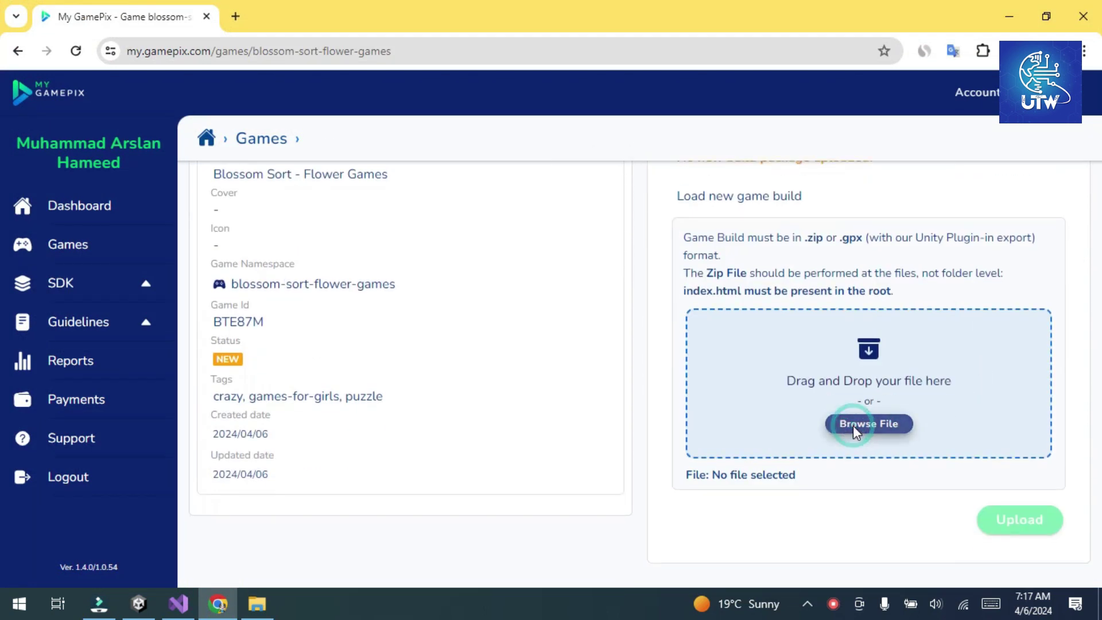
# Copy the html5 folder's path from File Explorer and open that folder in Chrome's file chooser.
pyautogui.click(257, 603)
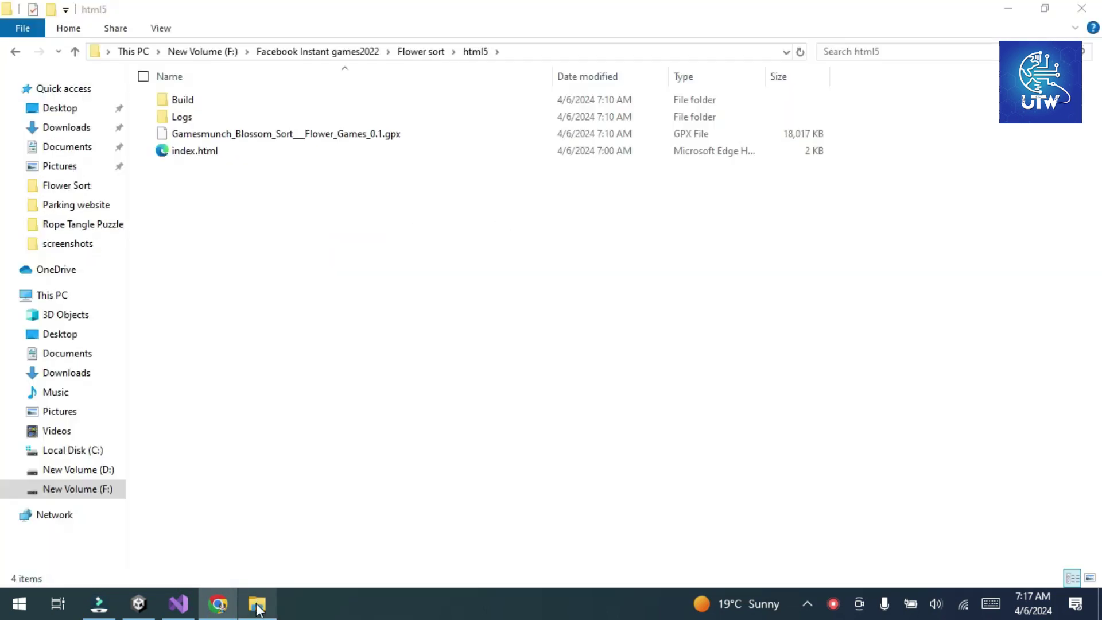
pyautogui.click(519, 47)
pyautogui.hotkey('ctrl', 'c')
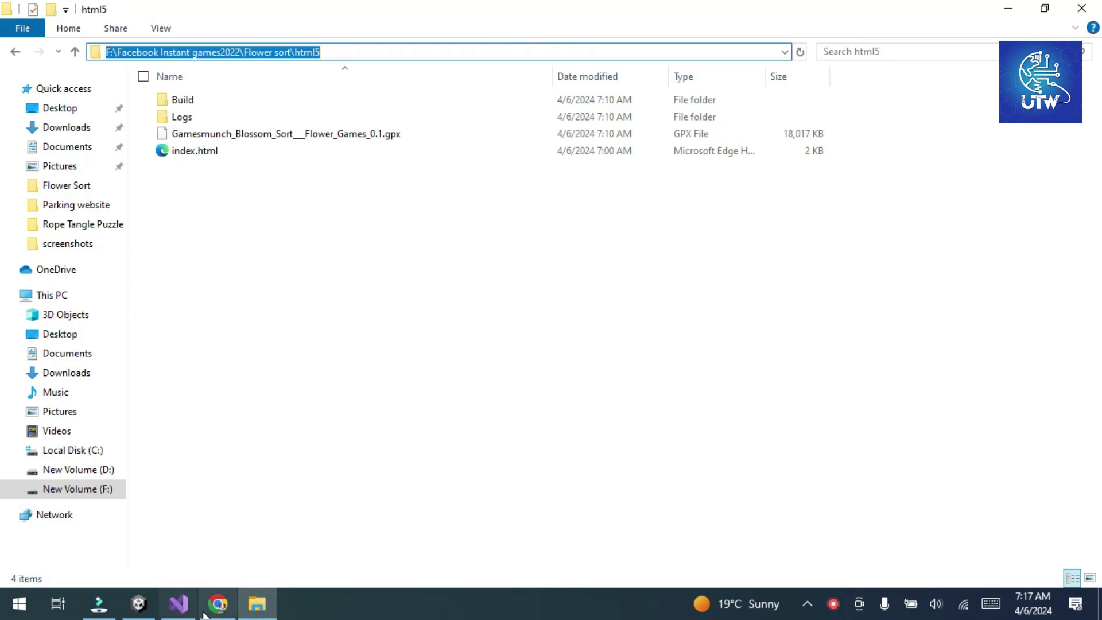
pyautogui.click(218, 603)
pyautogui.click(332, 70)
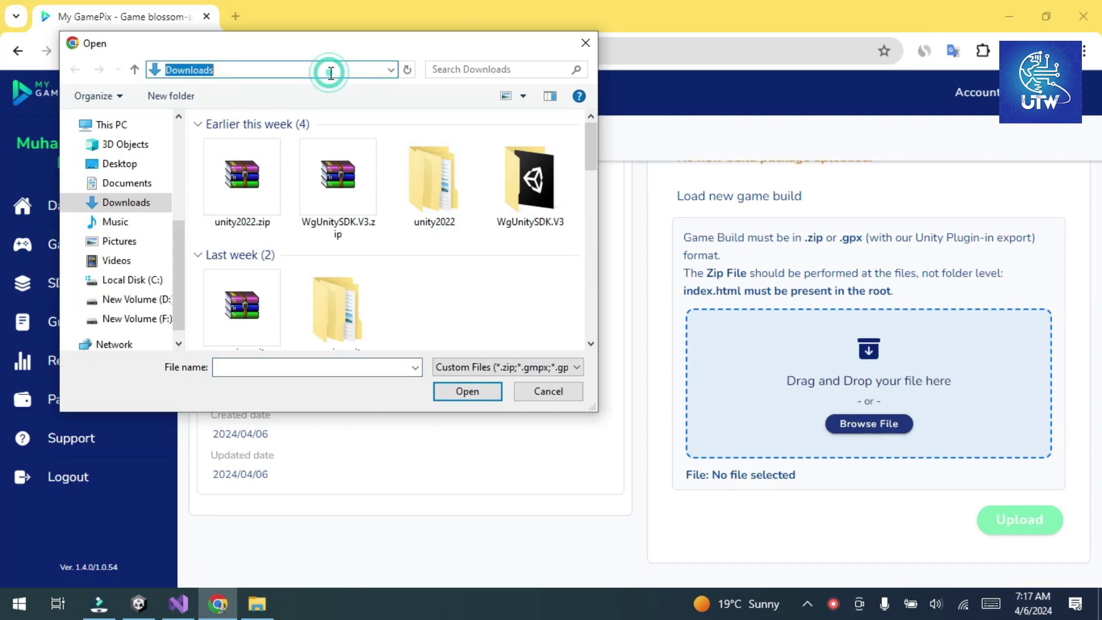
pyautogui.hotkey('ctrl', 'v')
pyautogui.click(408, 69)
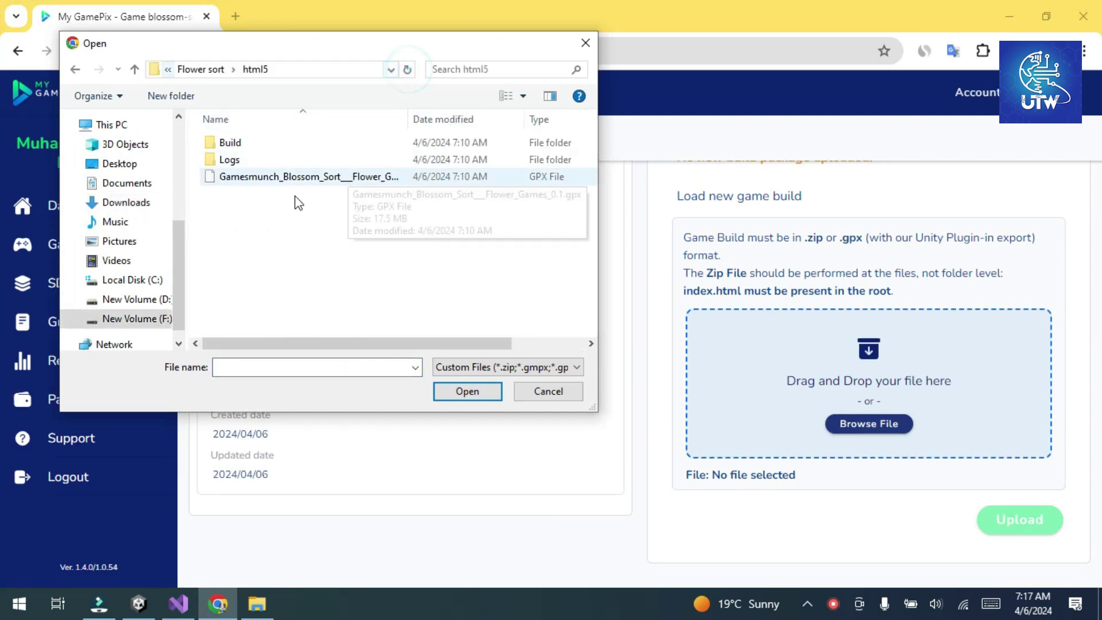
# Choose Gamesmunch_Blossom_Sort___Flower_Games_0.1.gpx as the new game build and upload it.
pyautogui.click(292, 177)
pyautogui.click(468, 393)
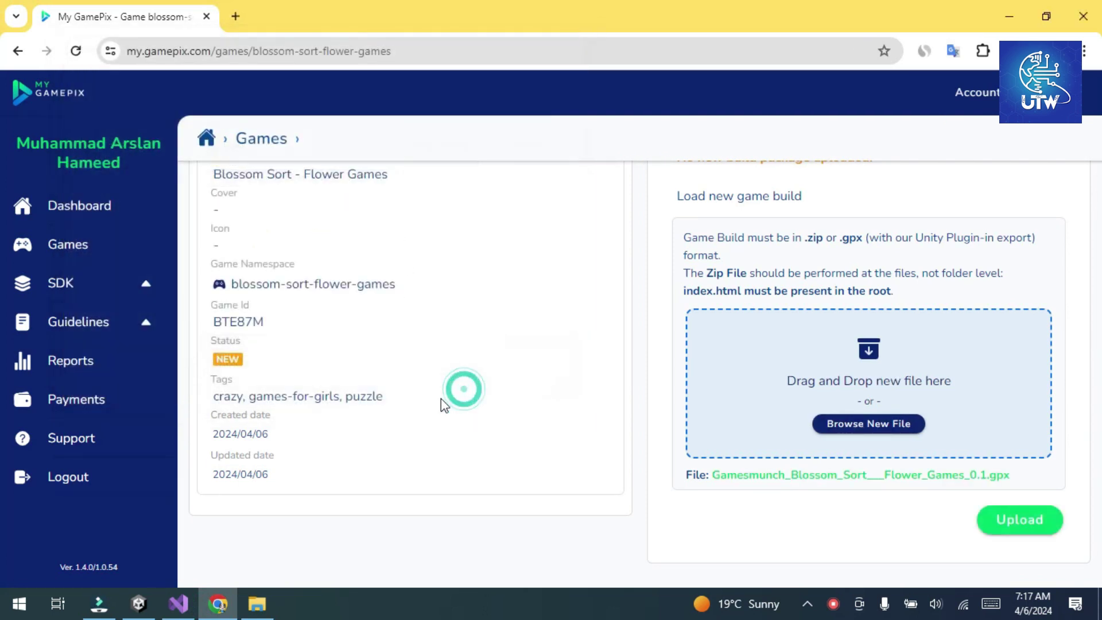
pyautogui.click(1025, 524)
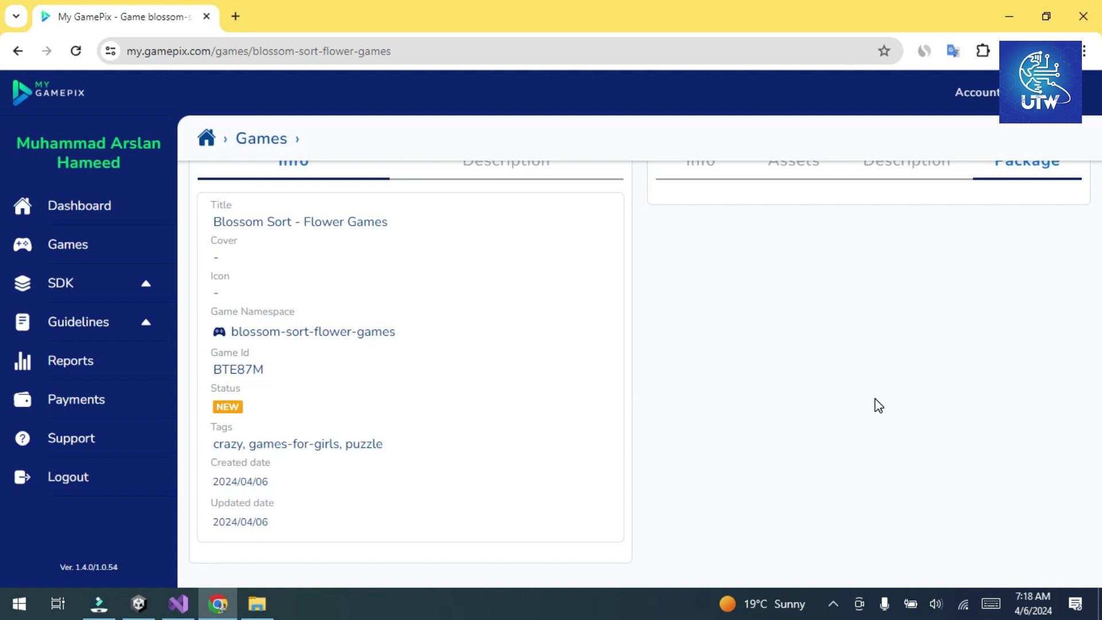
pyautogui.scroll(3, 876, 405)
pyautogui.scroll(-1, 821, 345)
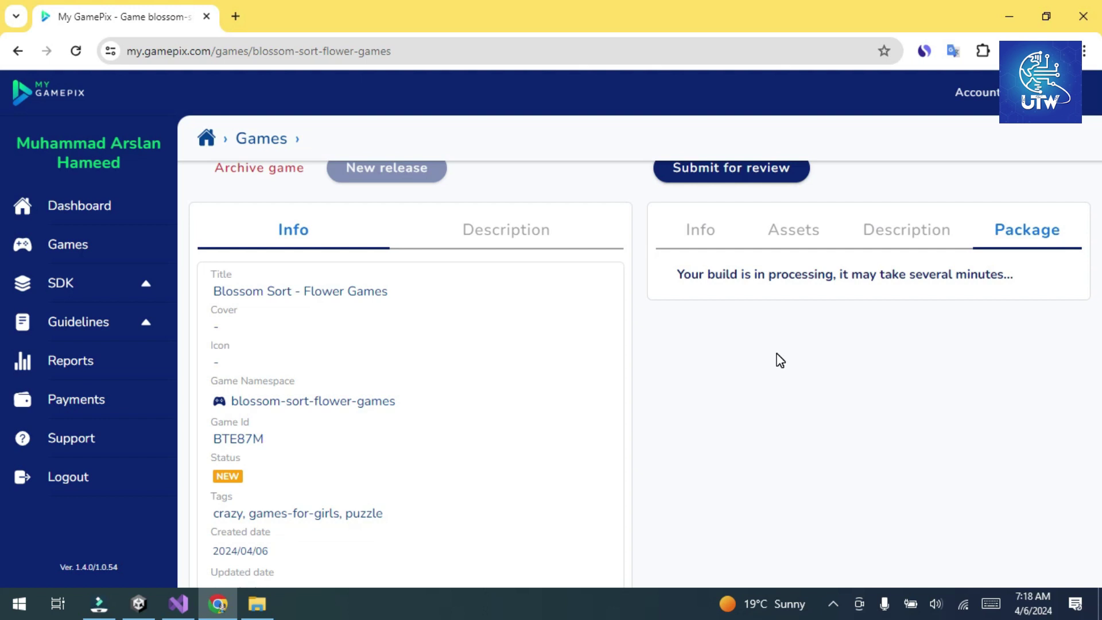
# Try to submit the new release of Blossom Sort - Flower Games for review.
pyautogui.scroll(2, 803, 402)
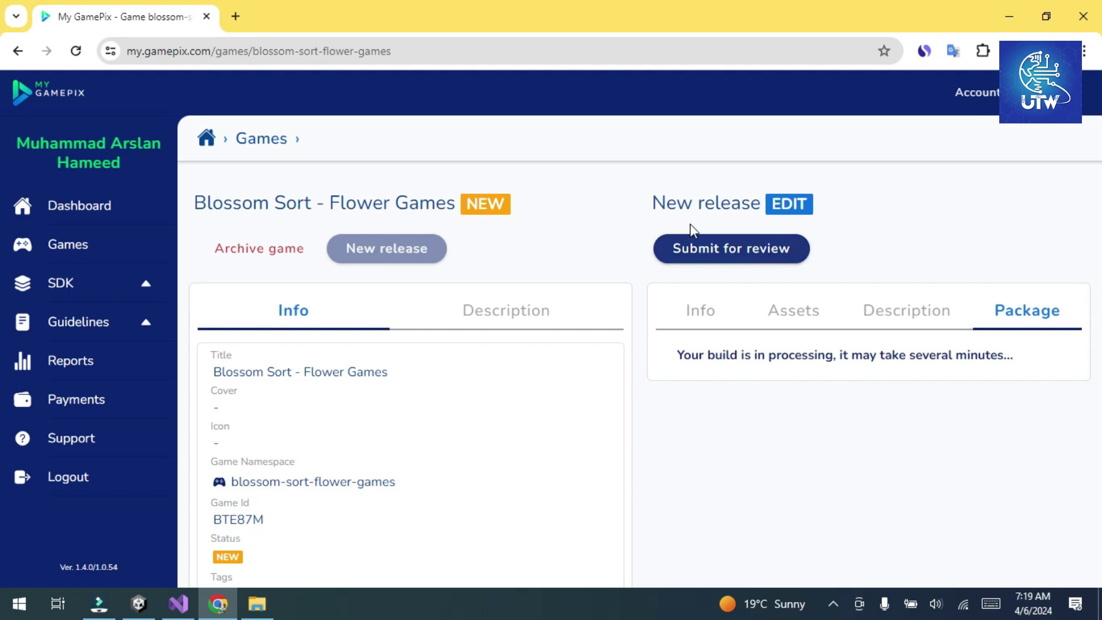
pyautogui.click(727, 249)
pyautogui.scroll(-1, 1022, 418)
pyautogui.scroll(1, 976, 416)
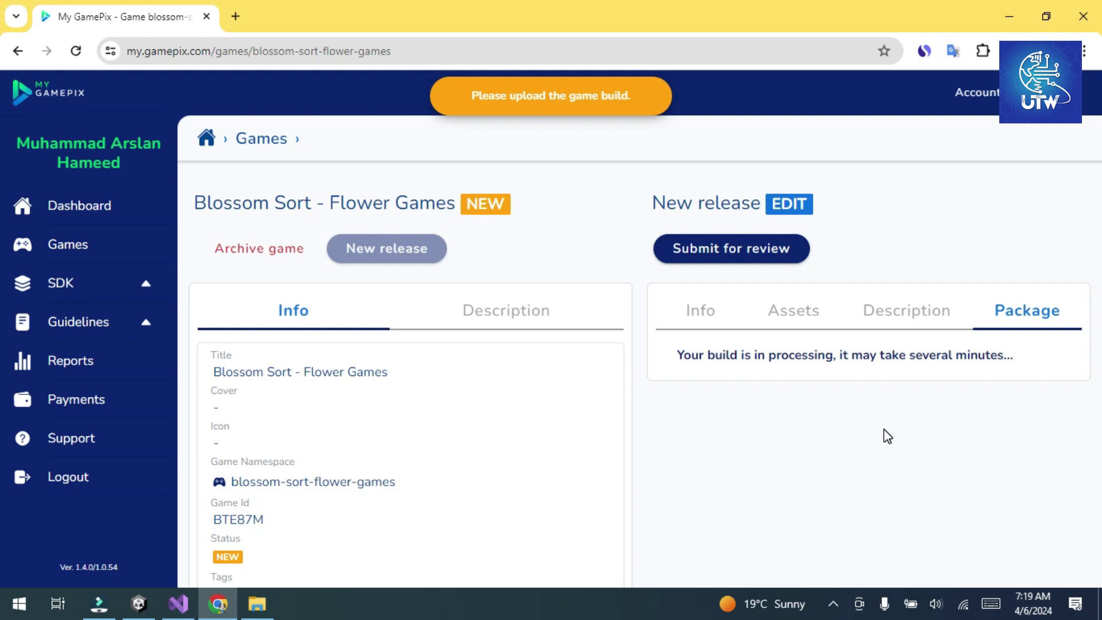
# Reload the game page, check the build status of the new release's package and review the release info.
pyautogui.click(80, 50)
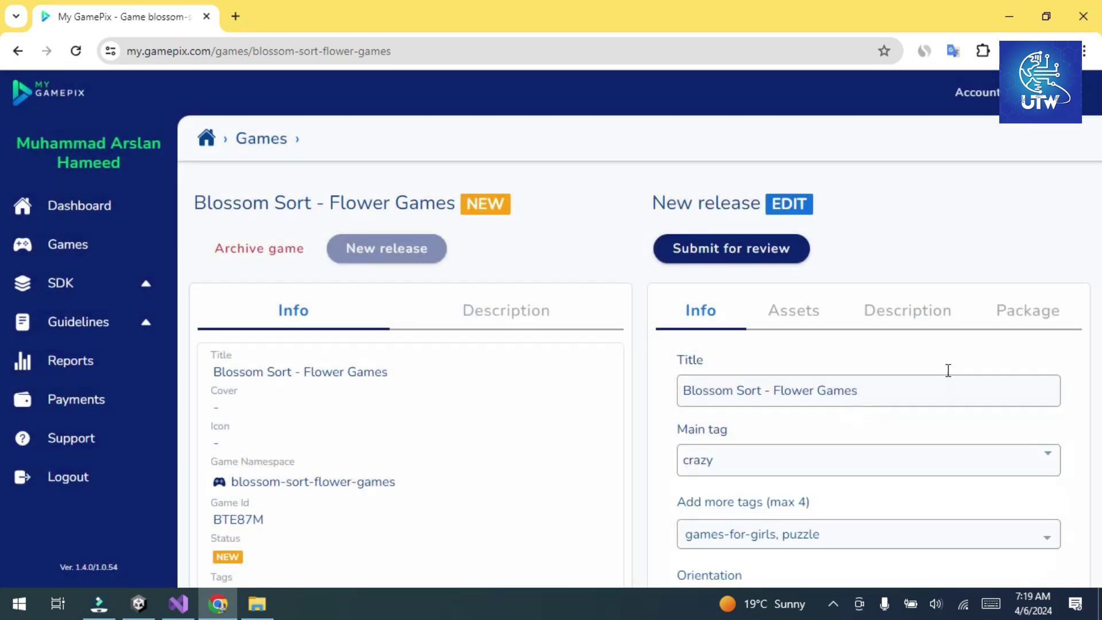
pyautogui.click(1021, 322)
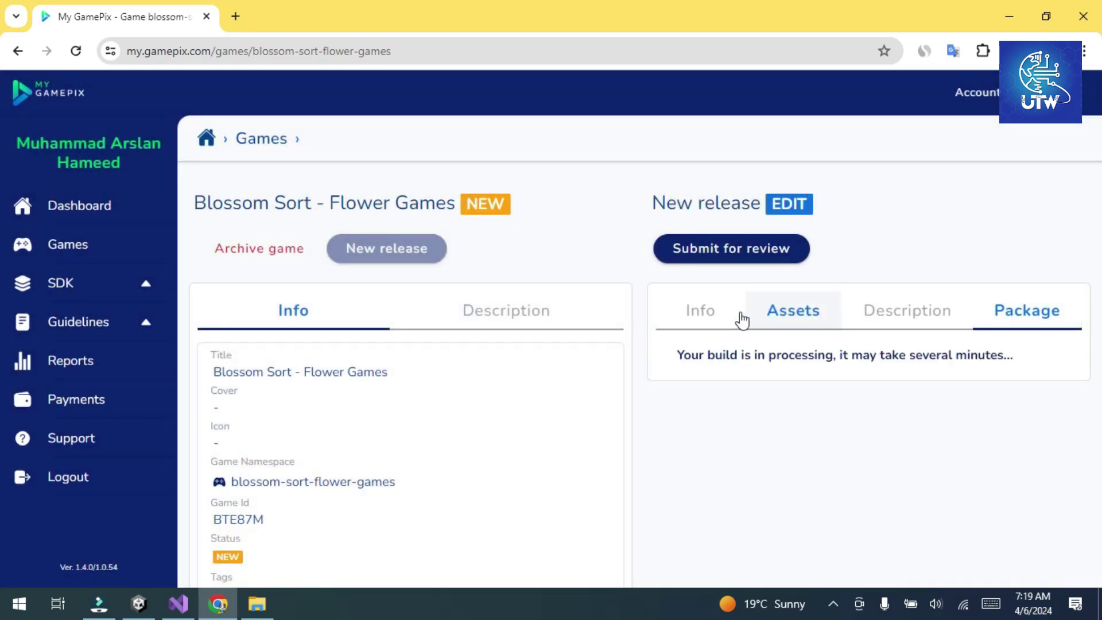
pyautogui.click(712, 321)
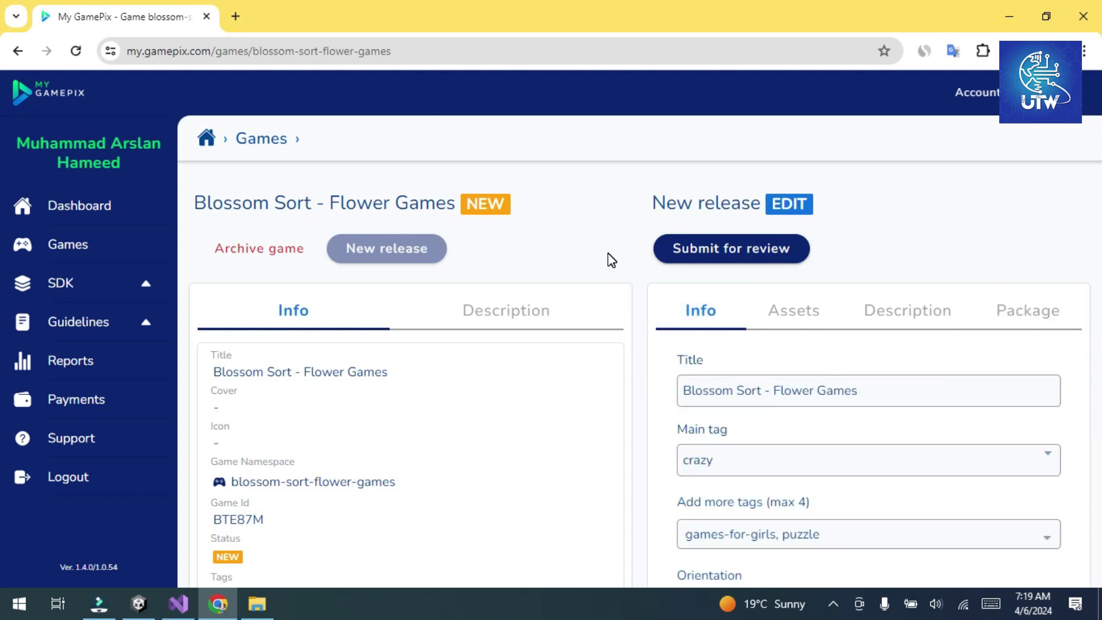
pyautogui.scroll(-1, 612, 260)
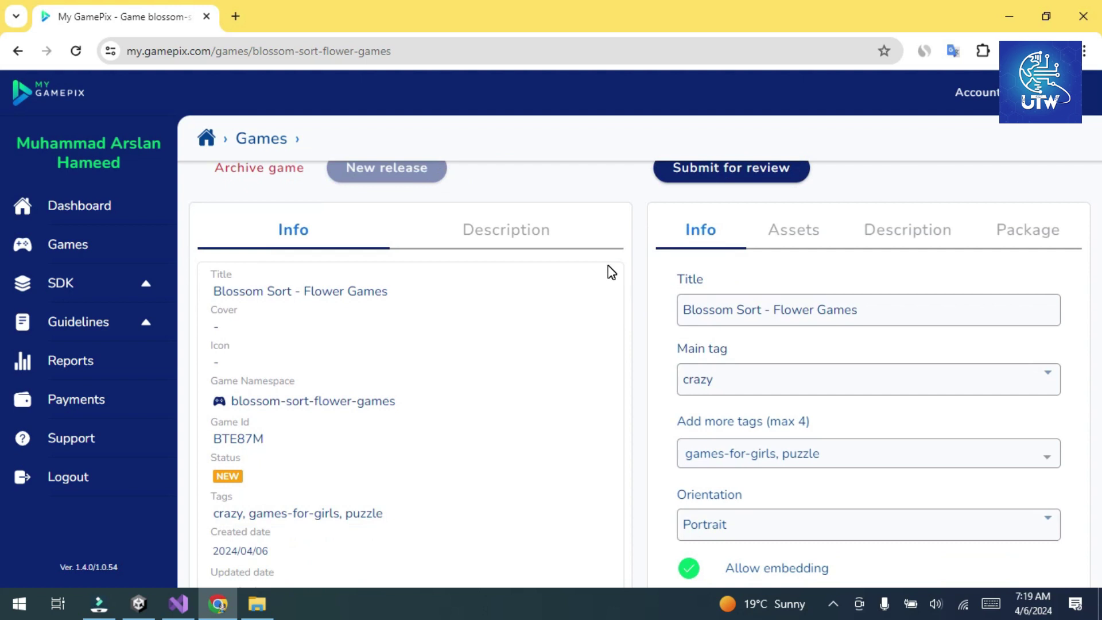